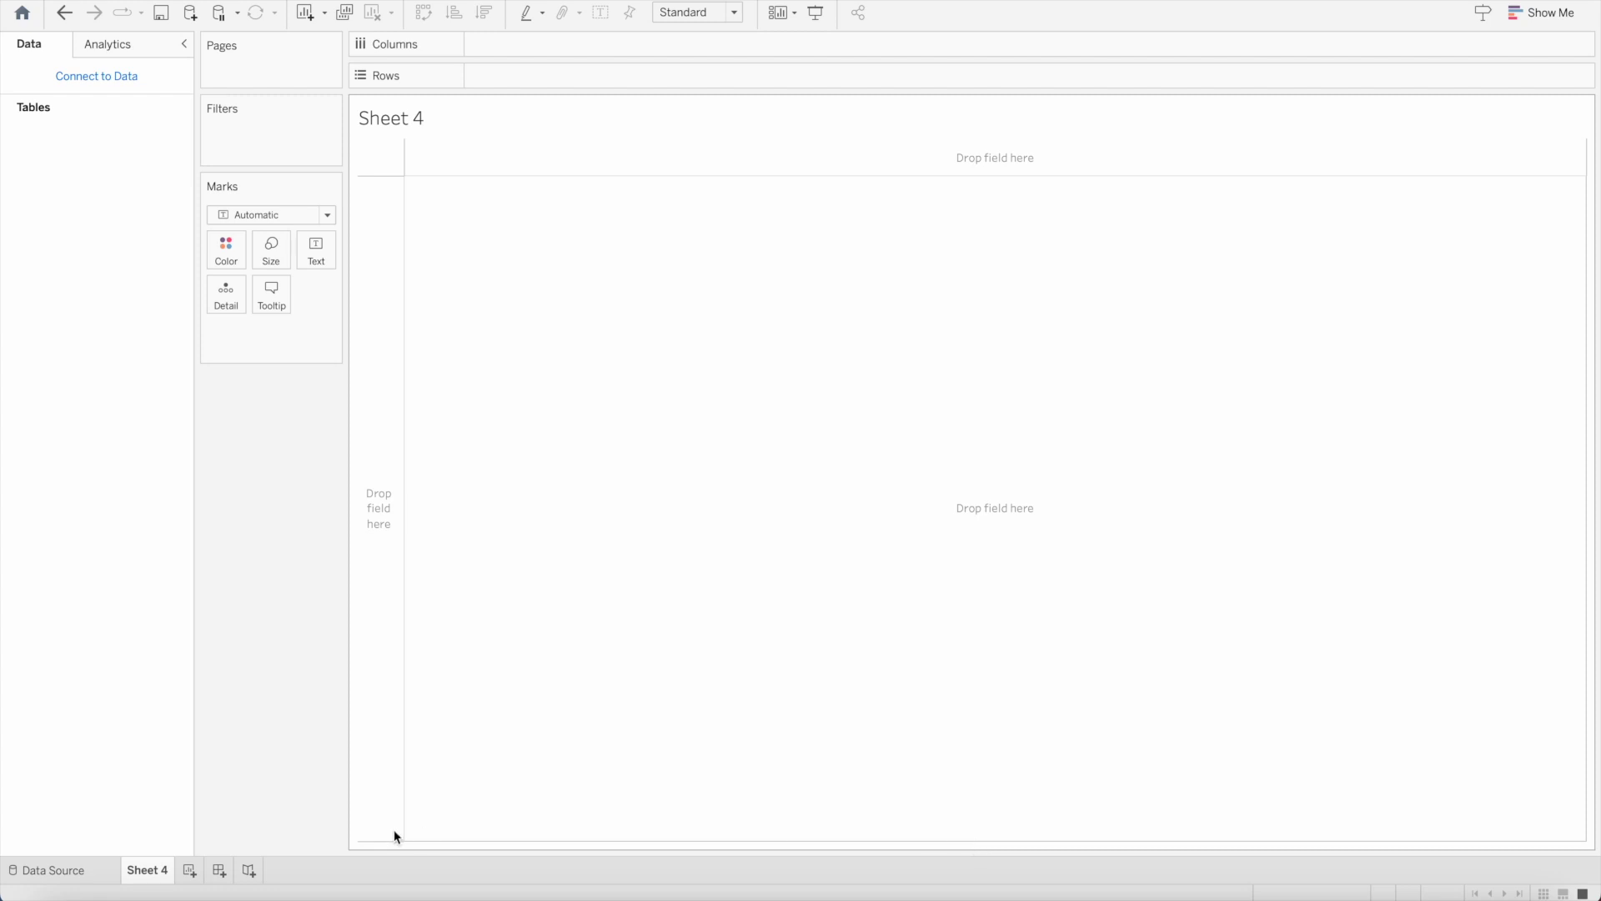
Switch to the Kaggle Customer Feedback dataset page in Chrome
click(201, 894)
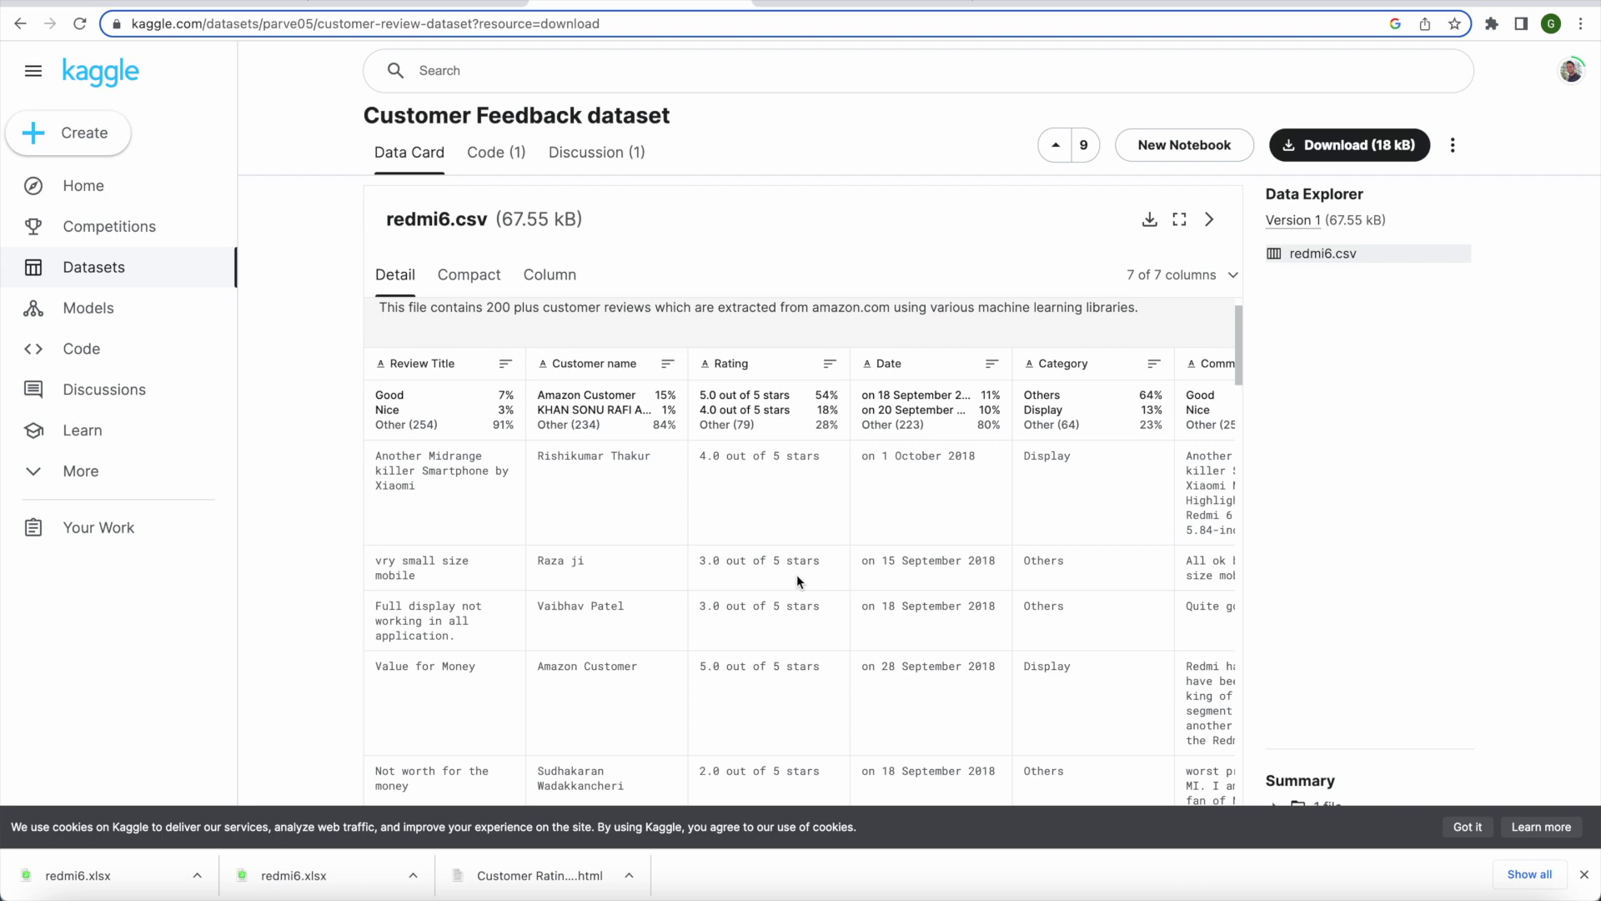
Scroll the redmi6.csv preview right to view the Comments and Useful columns
scroll(797, 573, right, 5)
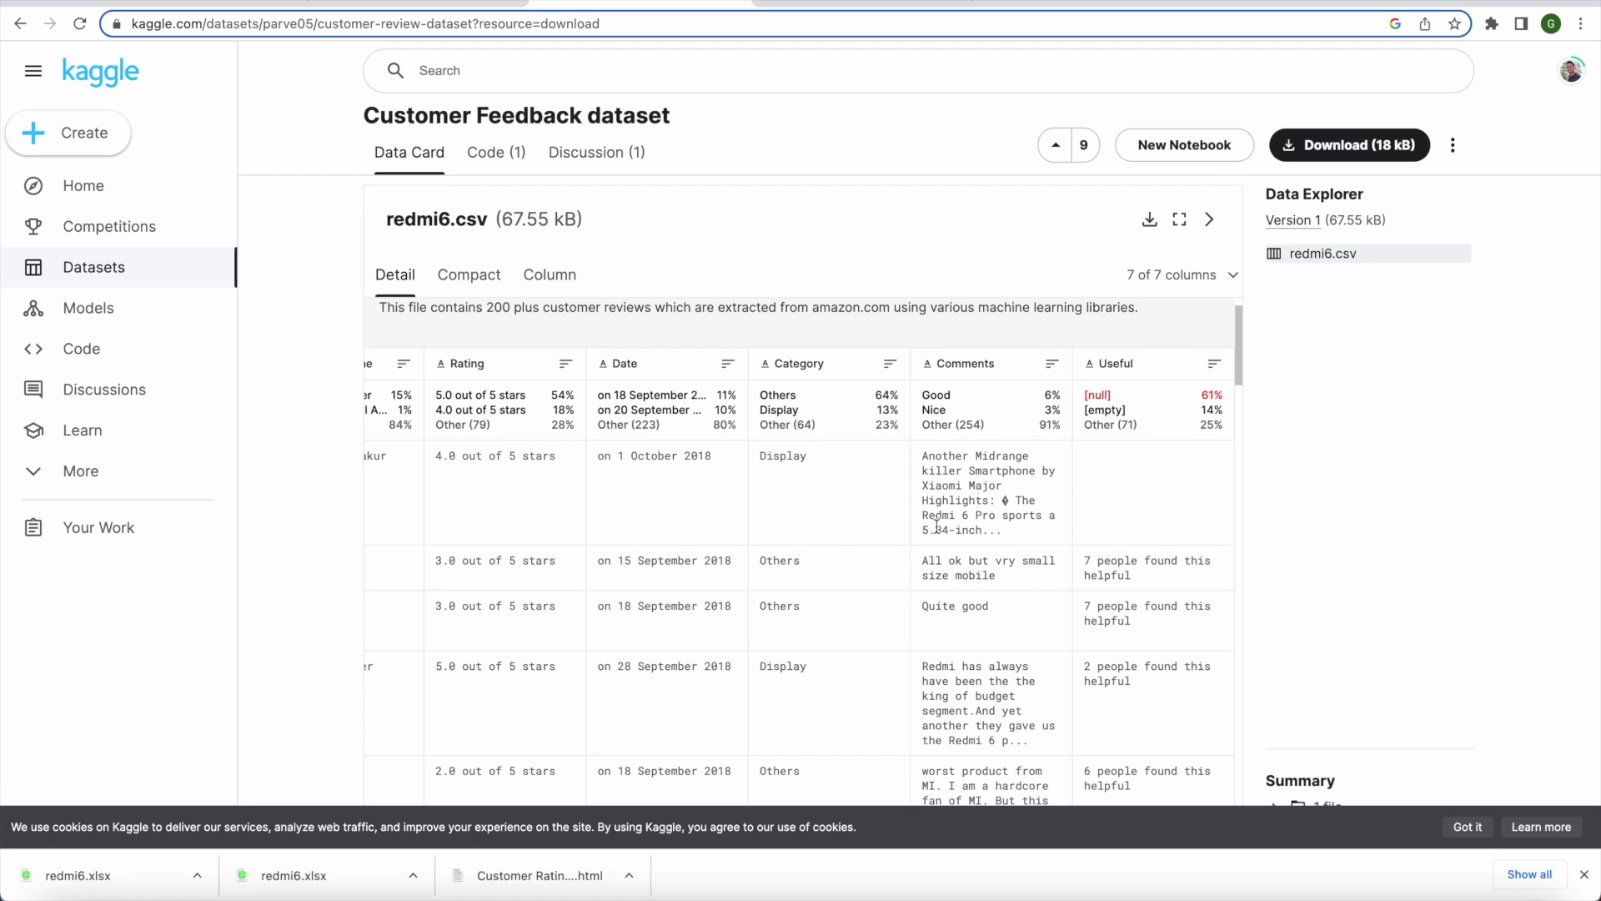
Connect Tableau to the Customer Rating.xlsx Excel workbook in Downloads and return to Sheet 4
click(1285, 896)
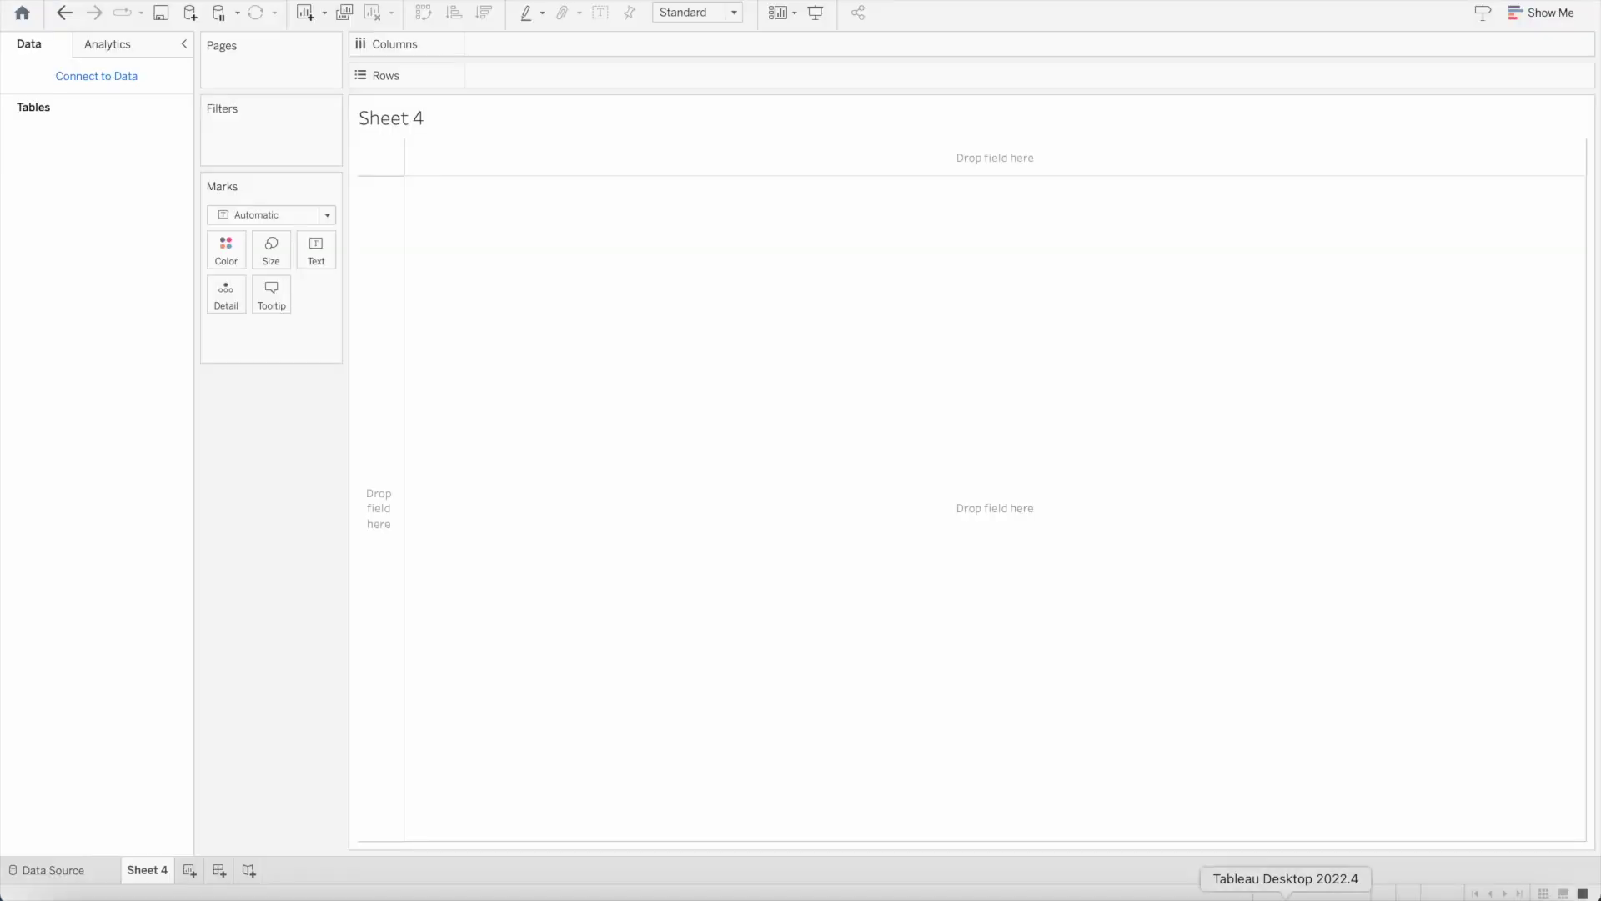
click(95, 77)
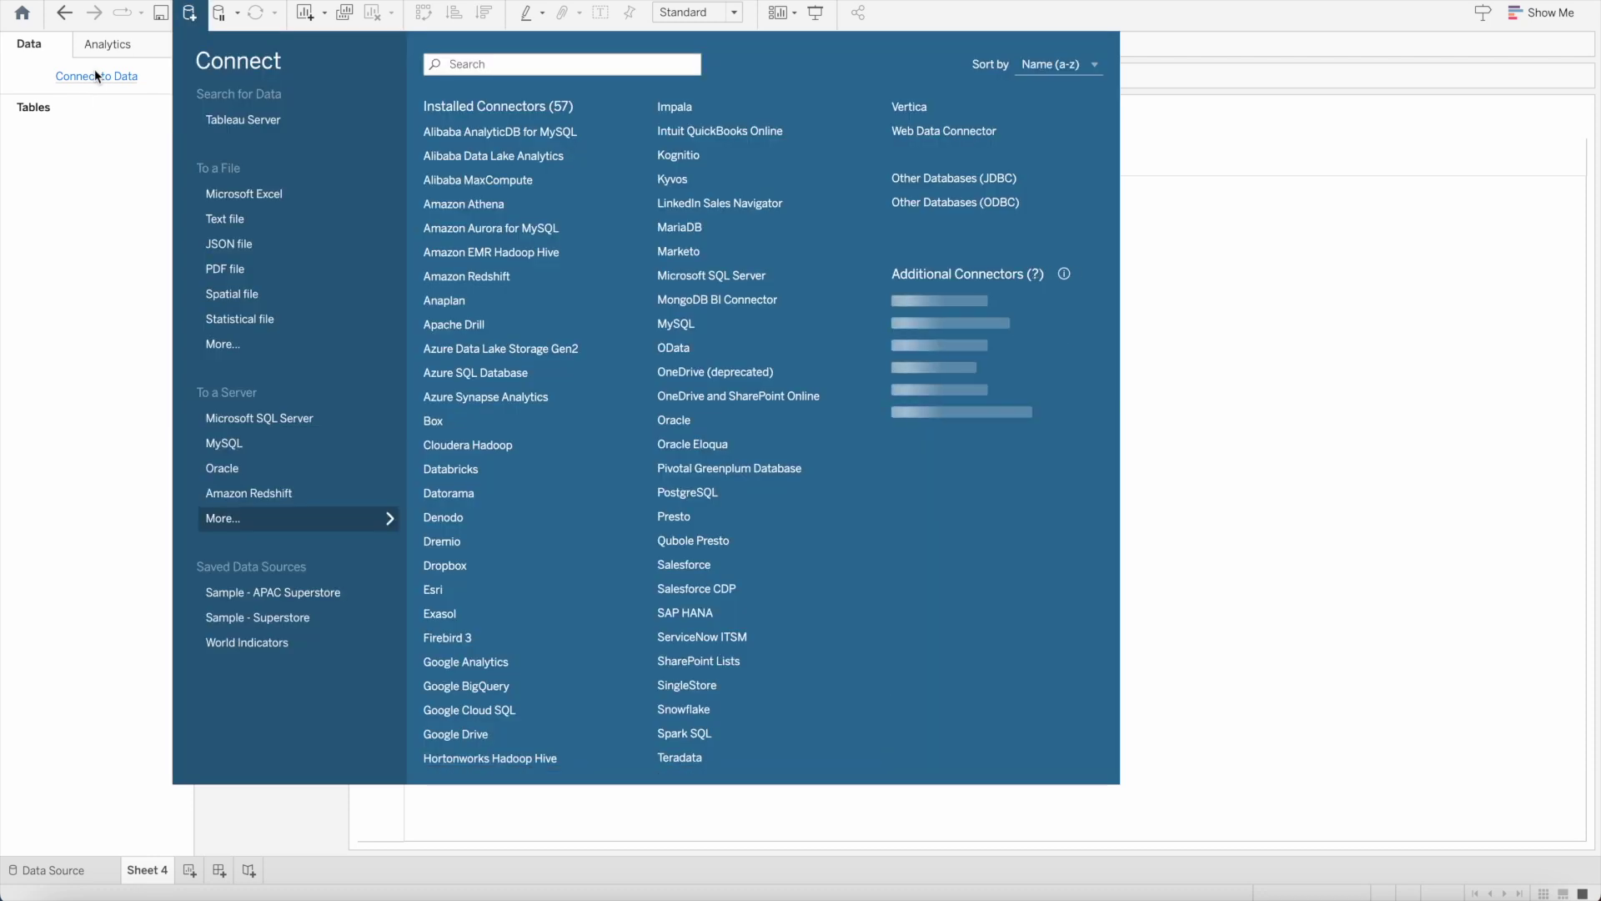
click(265, 196)
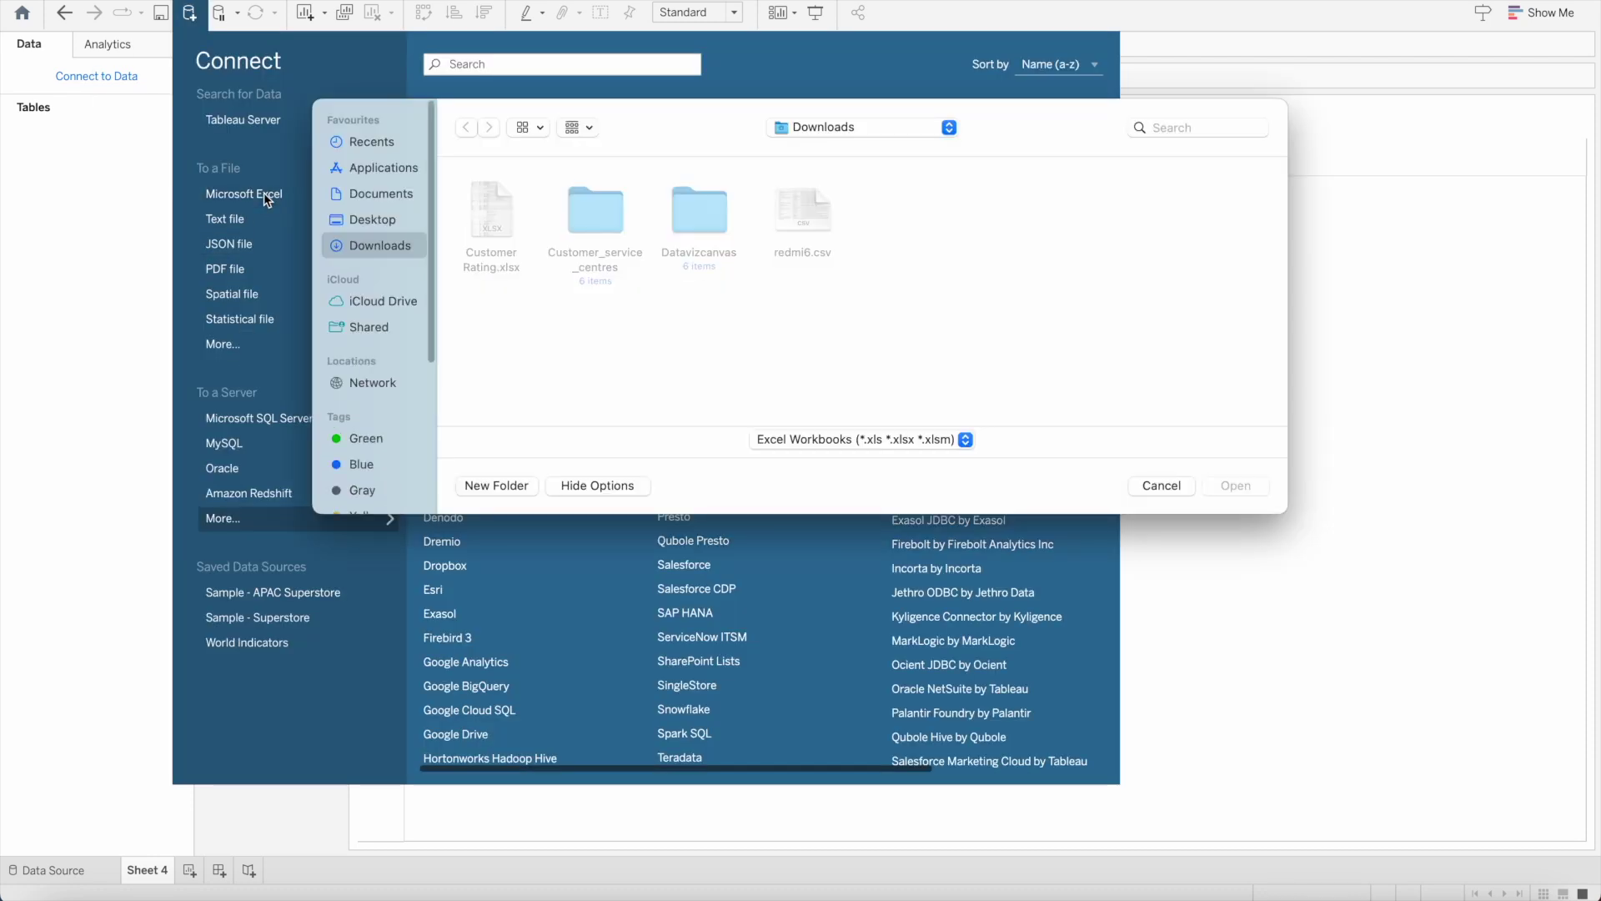
click(494, 216)
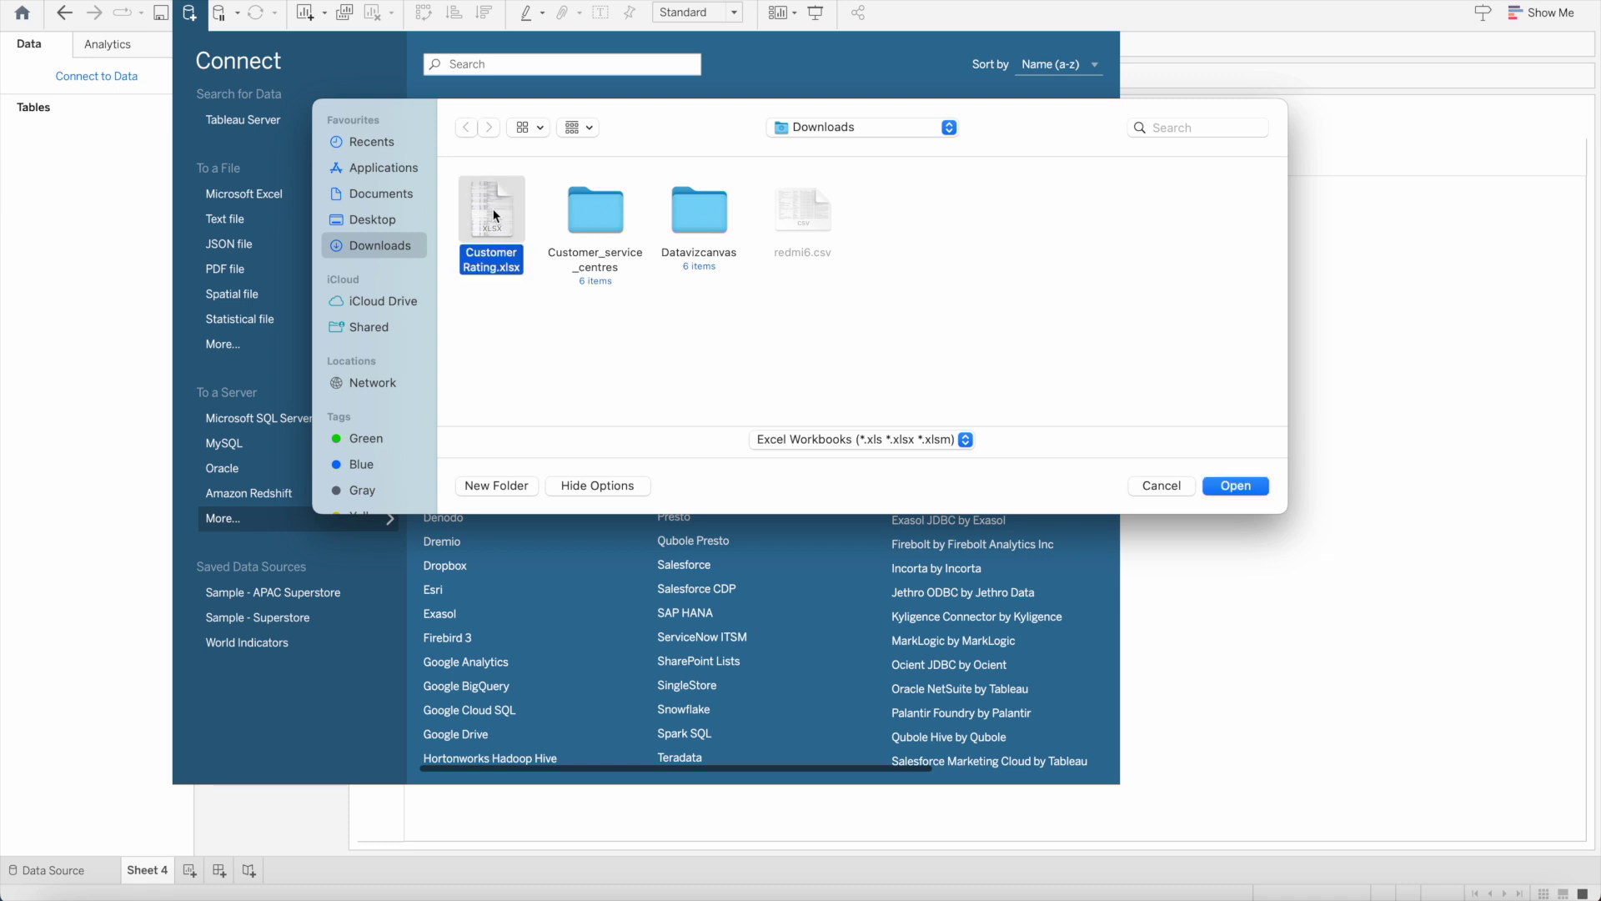
click(1224, 484)
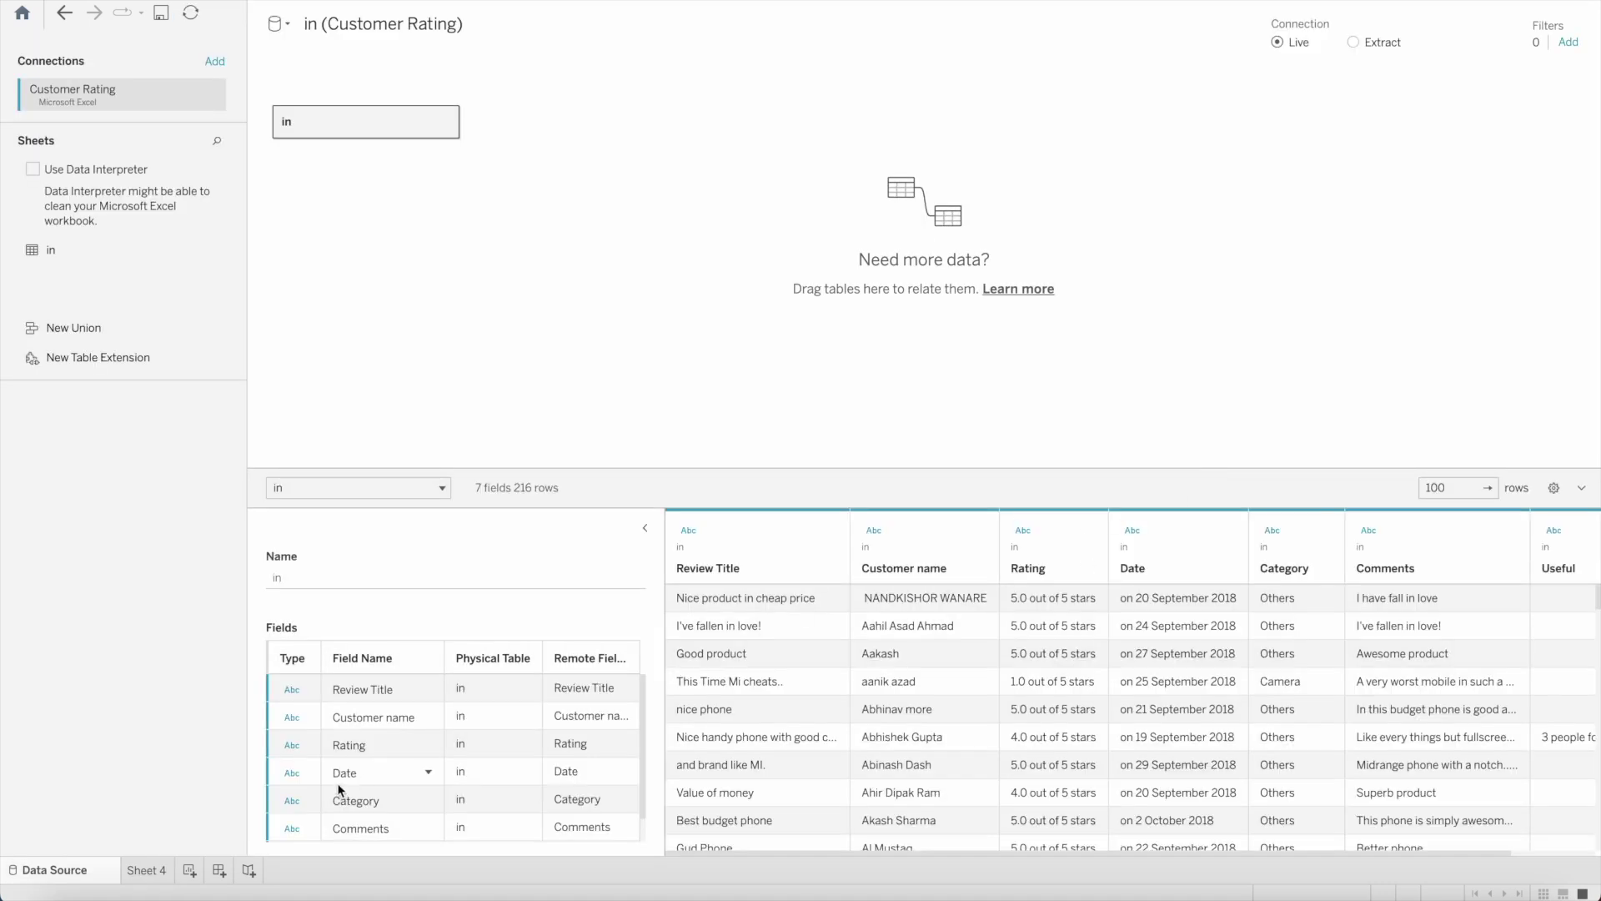
click(146, 870)
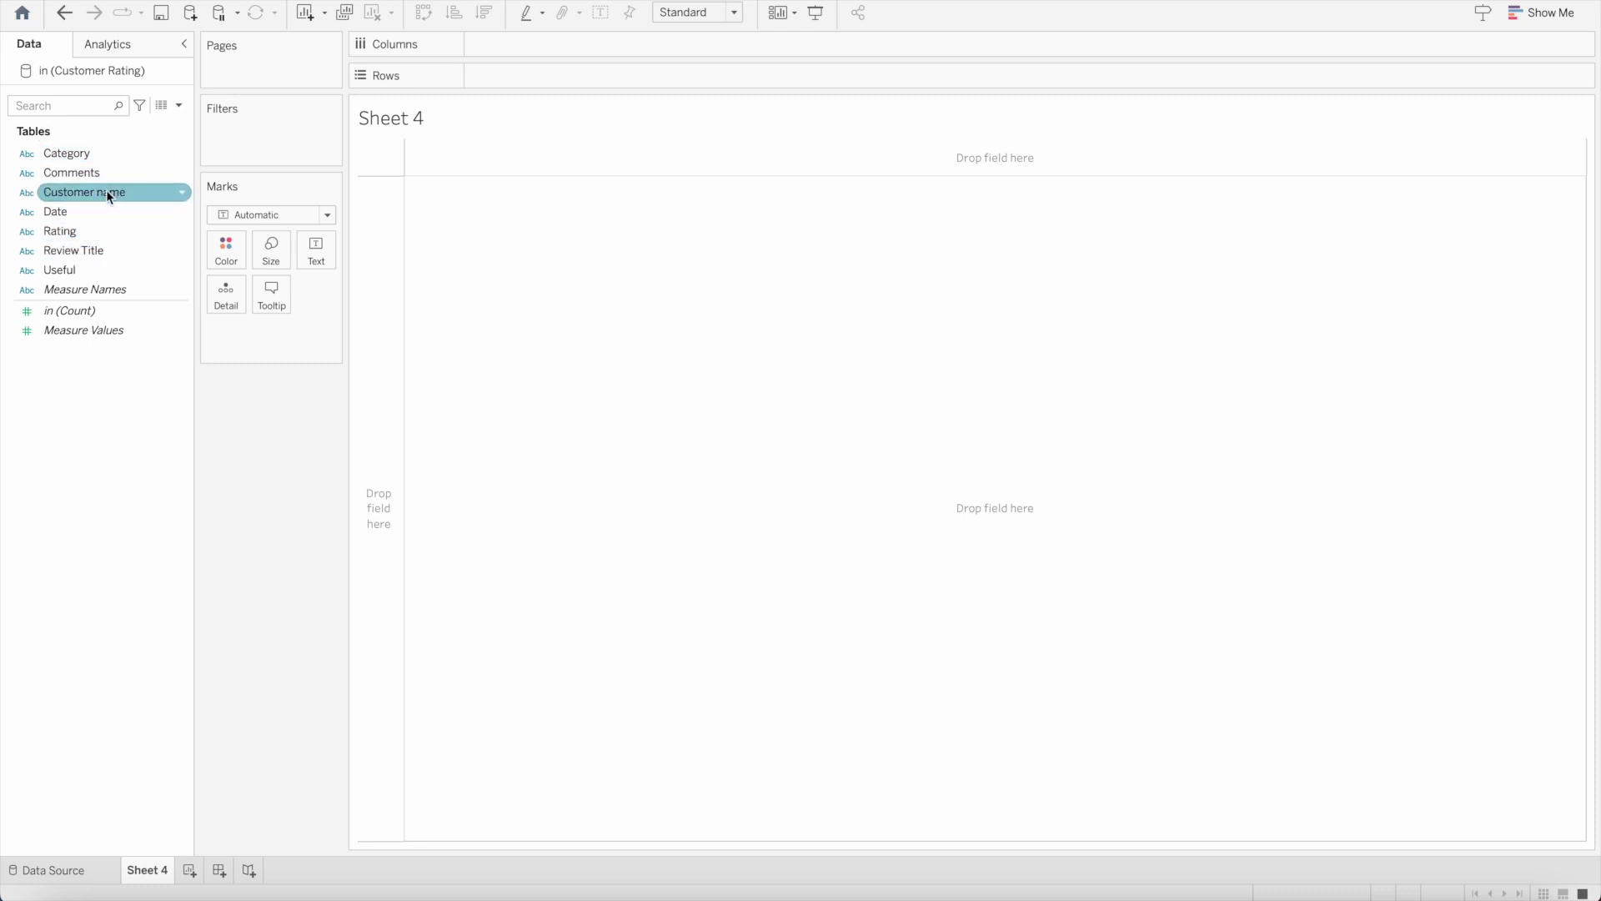
Put Customer name on Rows and Rating on the Text mark, with the view set to Fit Width
drag(107, 190, 584, 77)
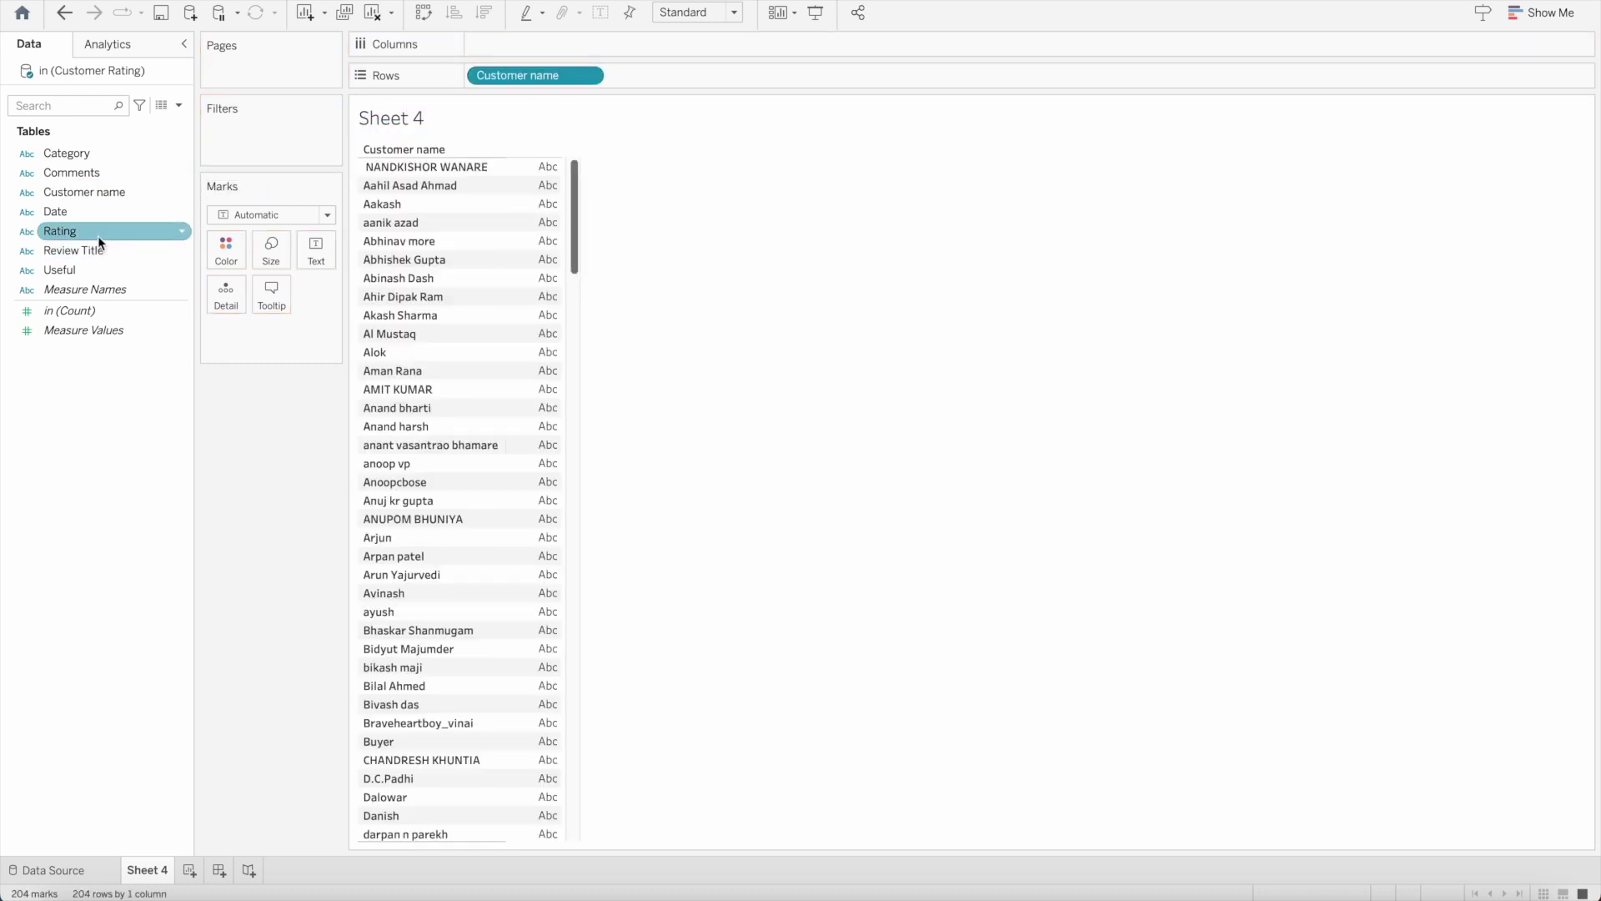
drag(98, 235, 321, 248)
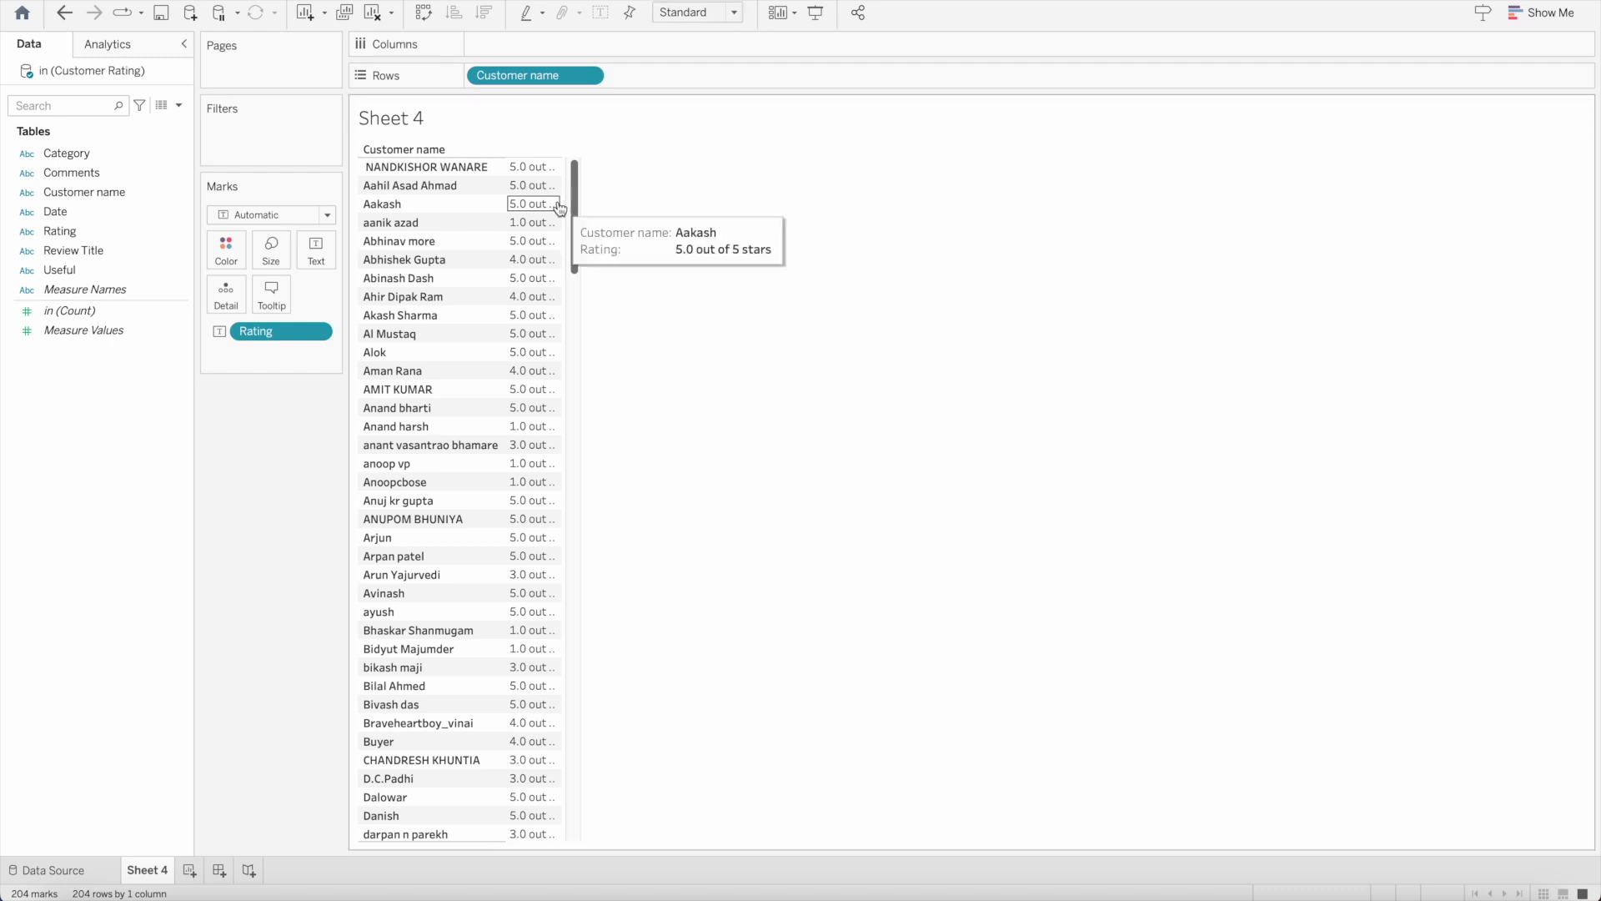
mouse_move(546, 215)
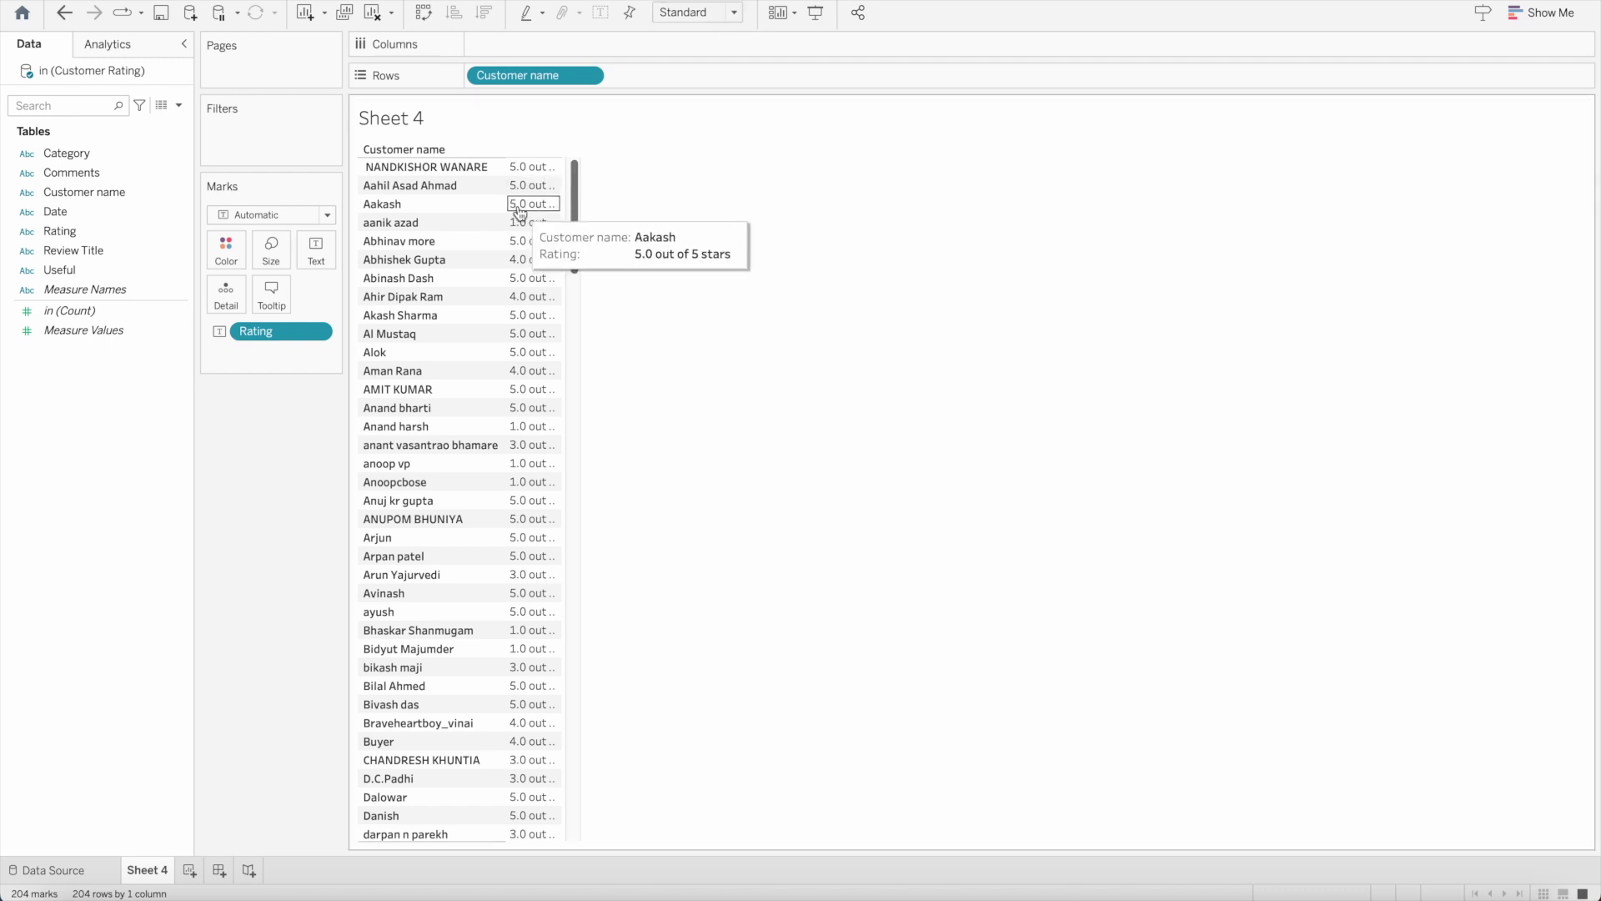
mouse_move(535, 264)
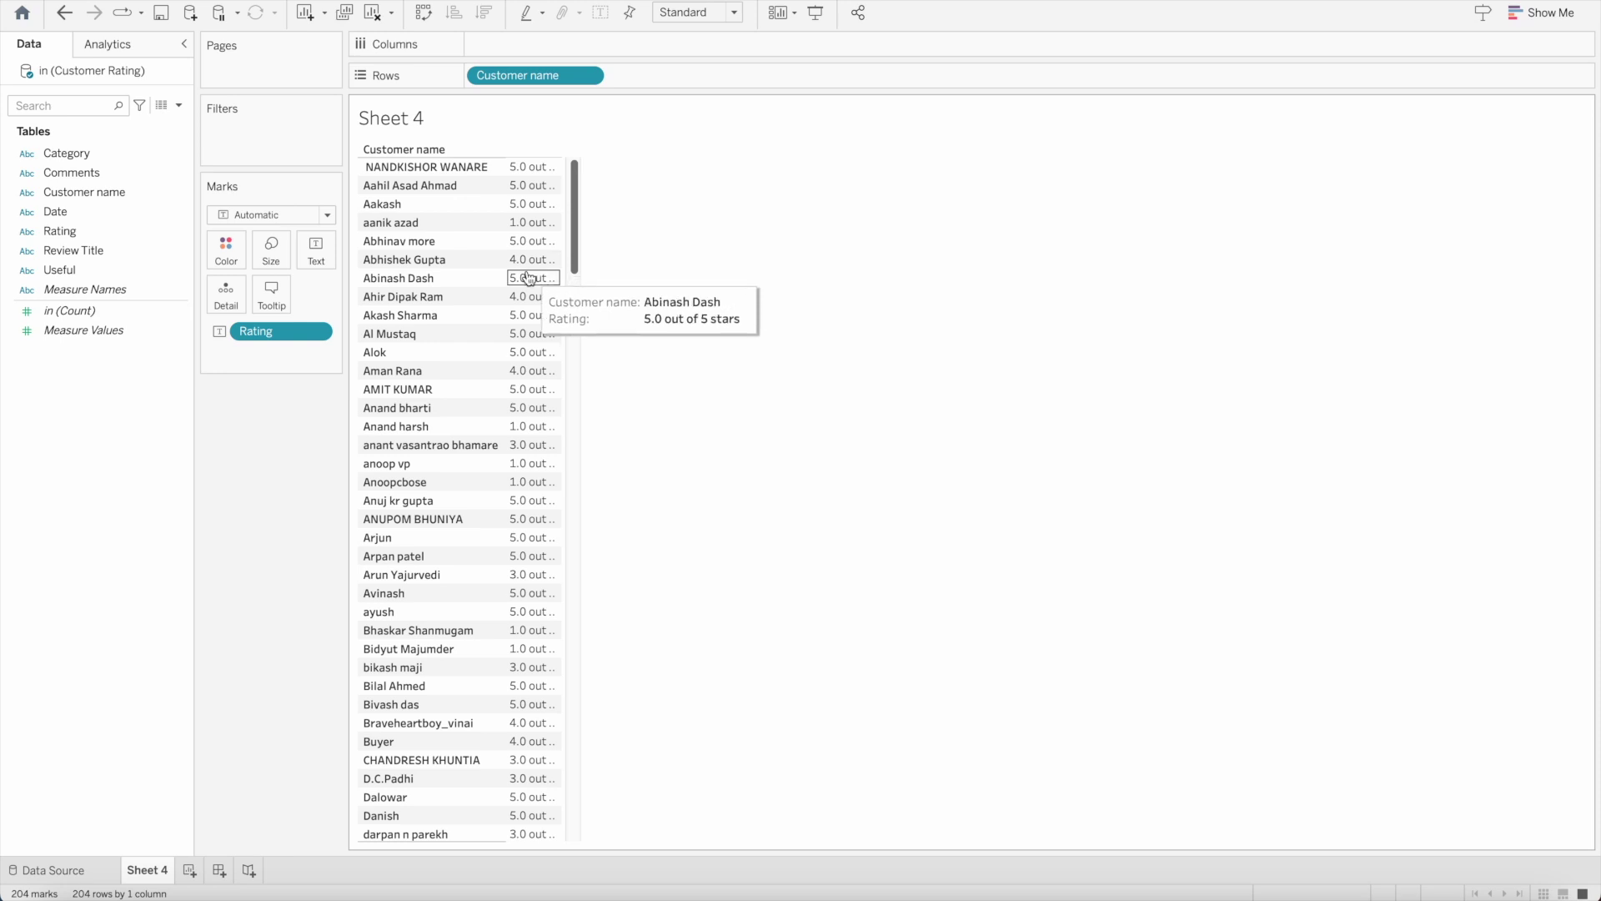
click(734, 13)
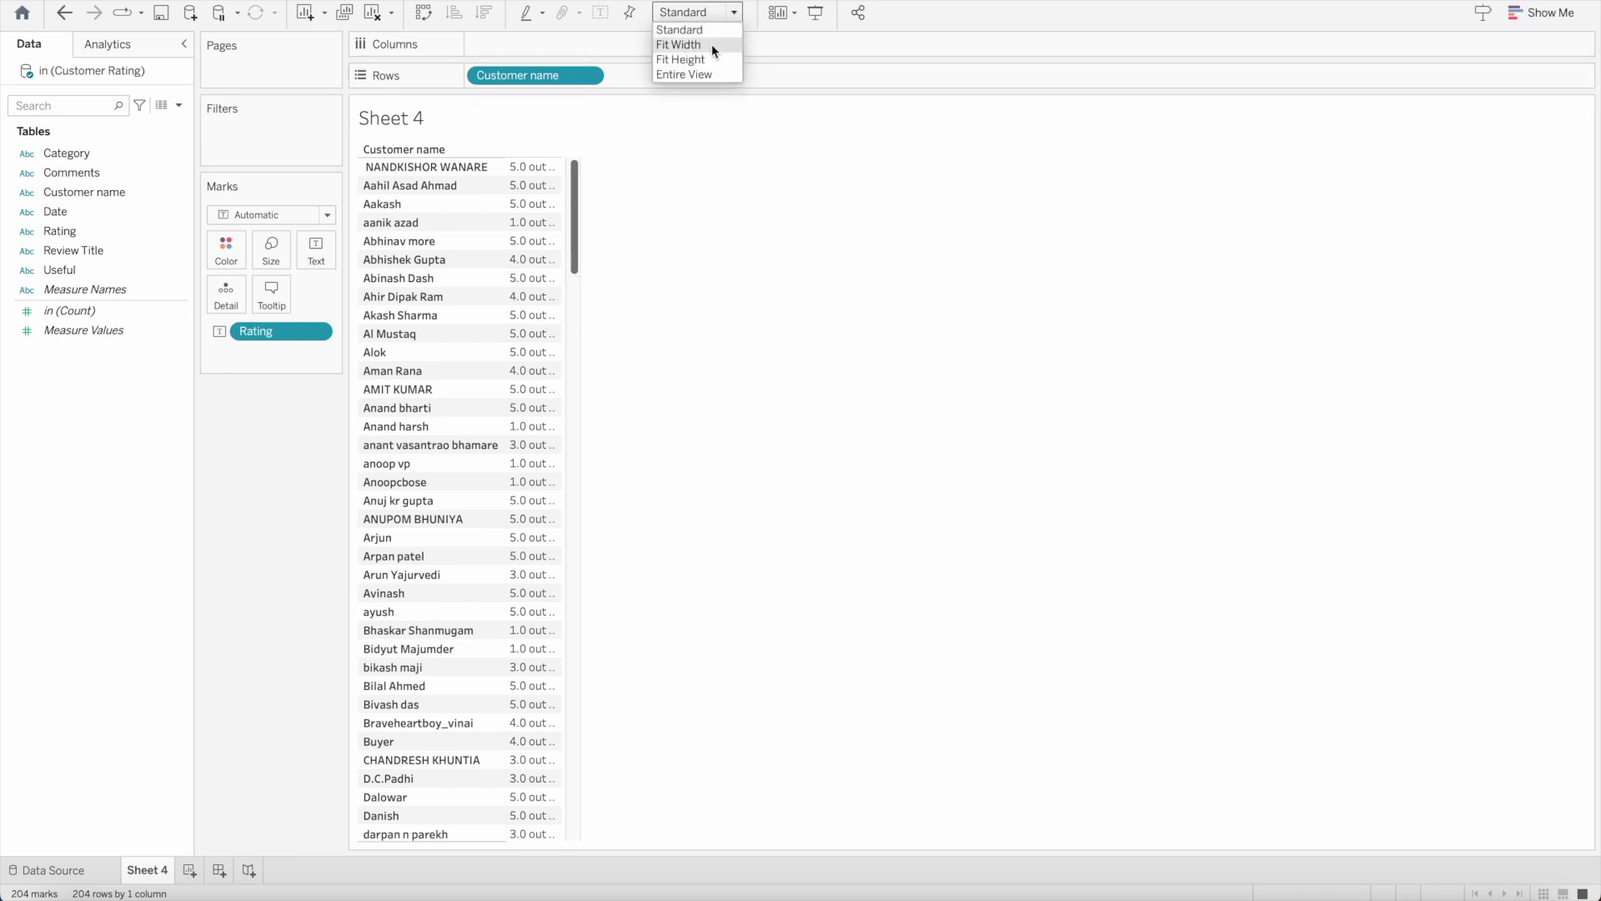
click(712, 45)
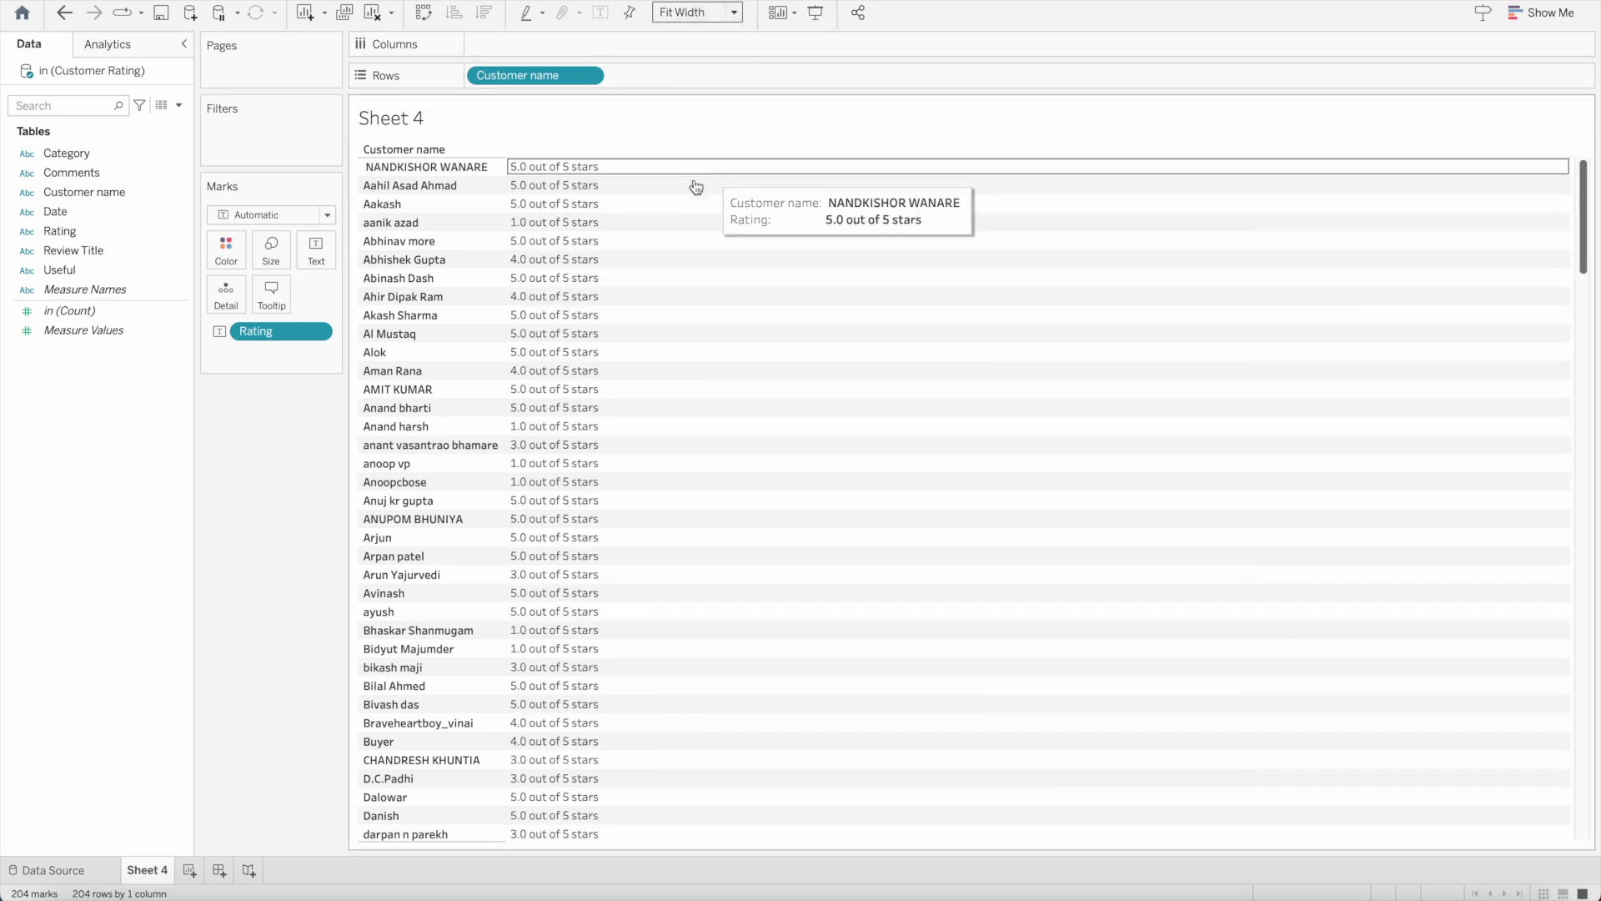
mouse_move(617, 287)
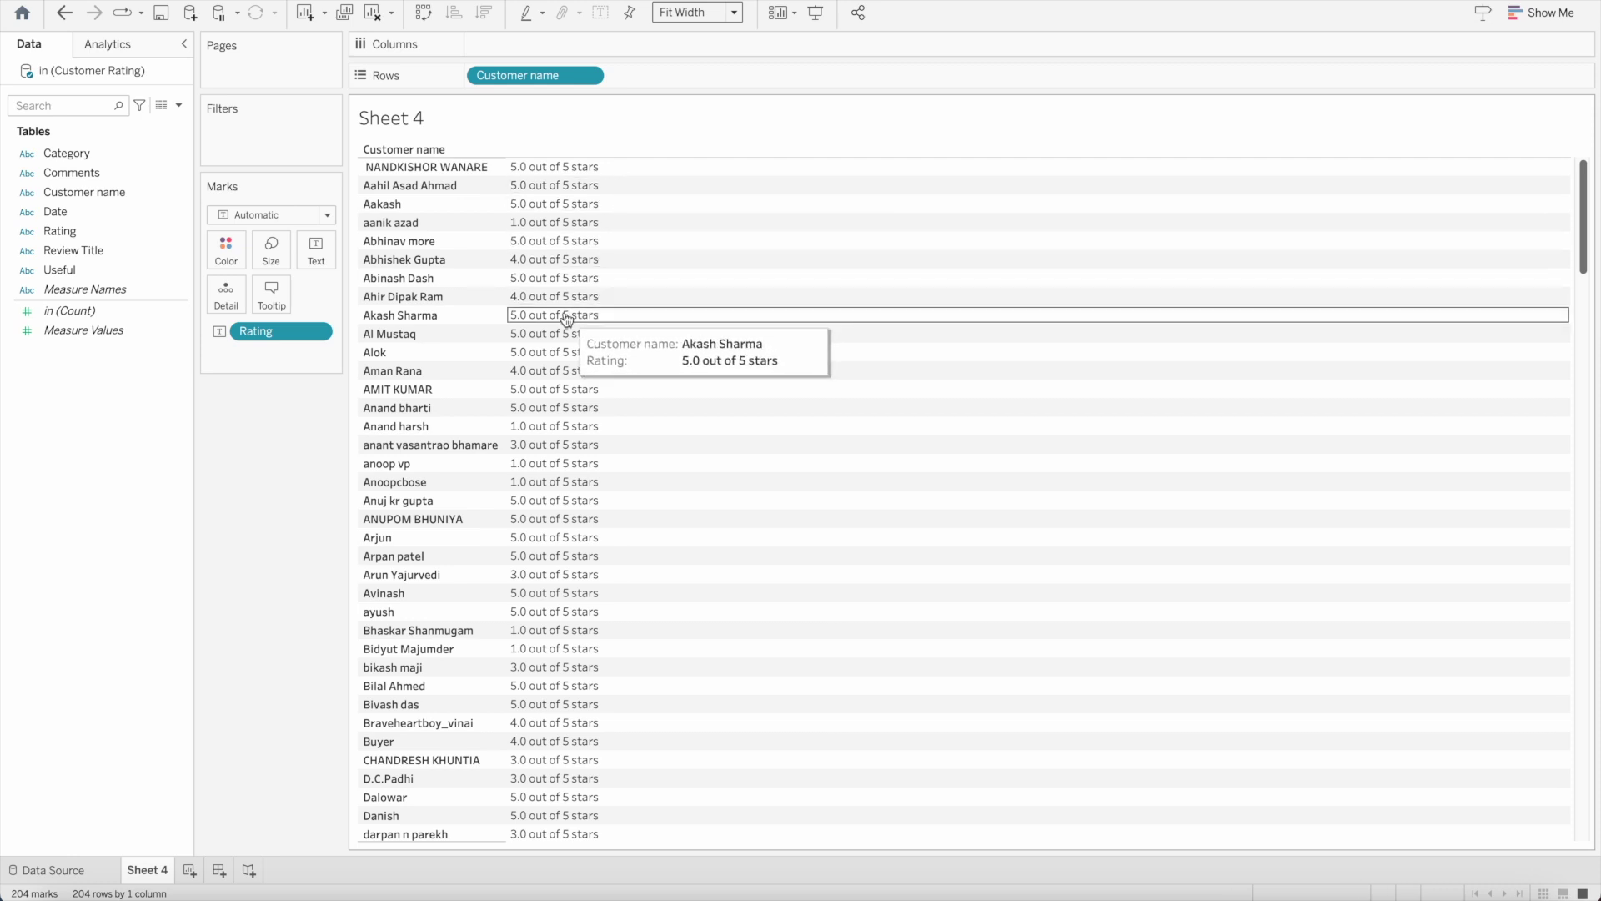
mouse_move(536, 302)
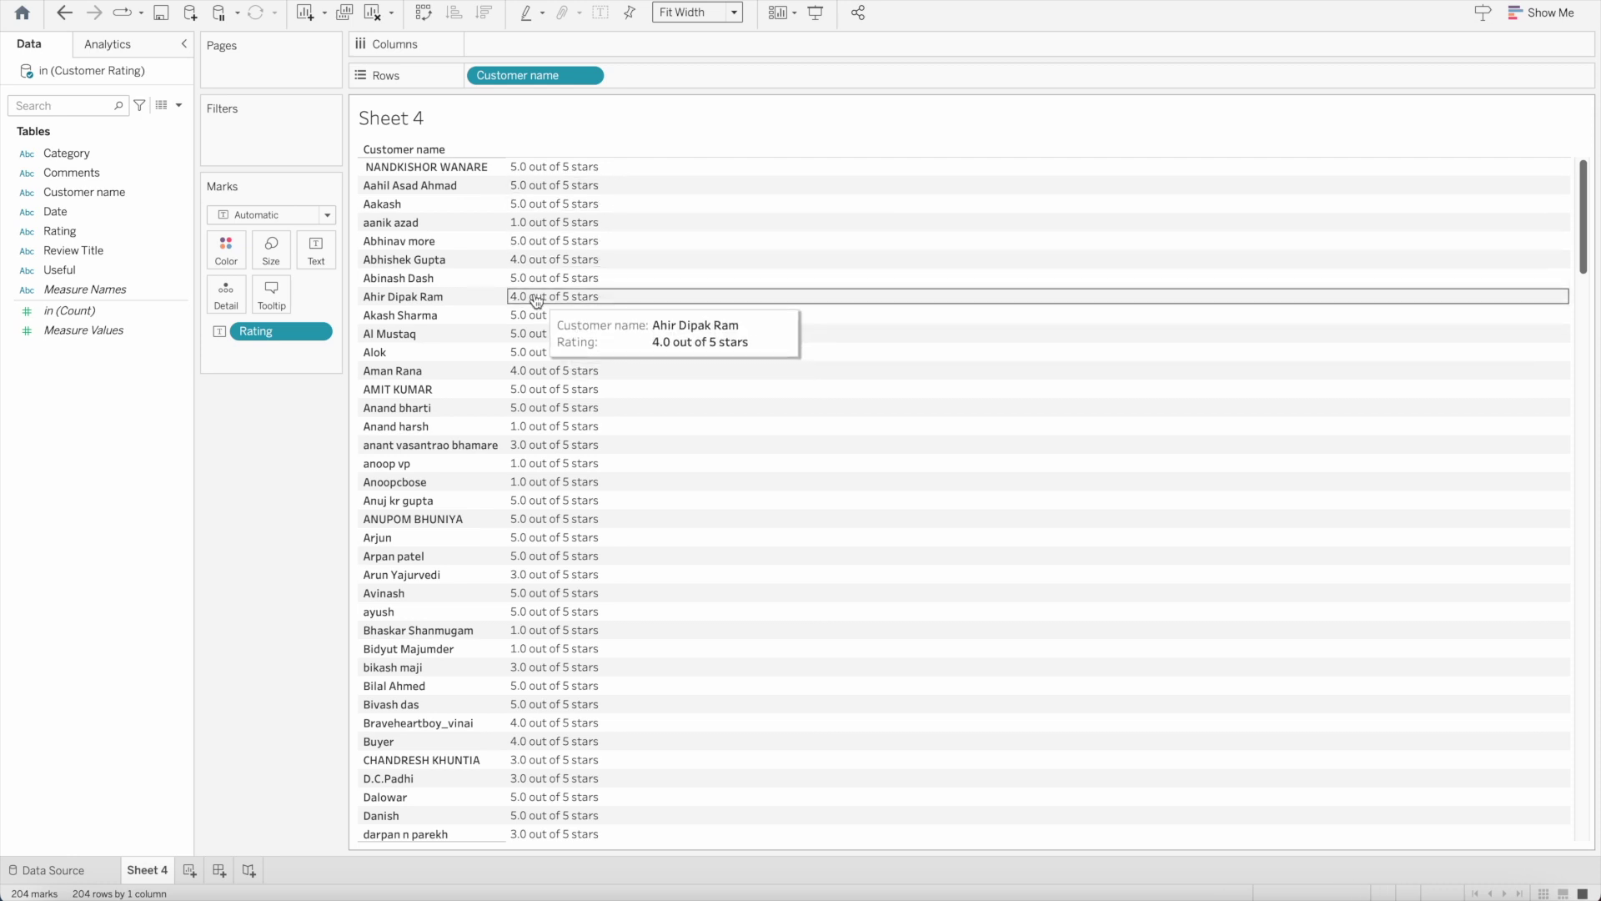
Create a calculated field 'Customer Rating' with the formula left([Rating],1)
right_click(90, 231)
mouse_move(187, 358)
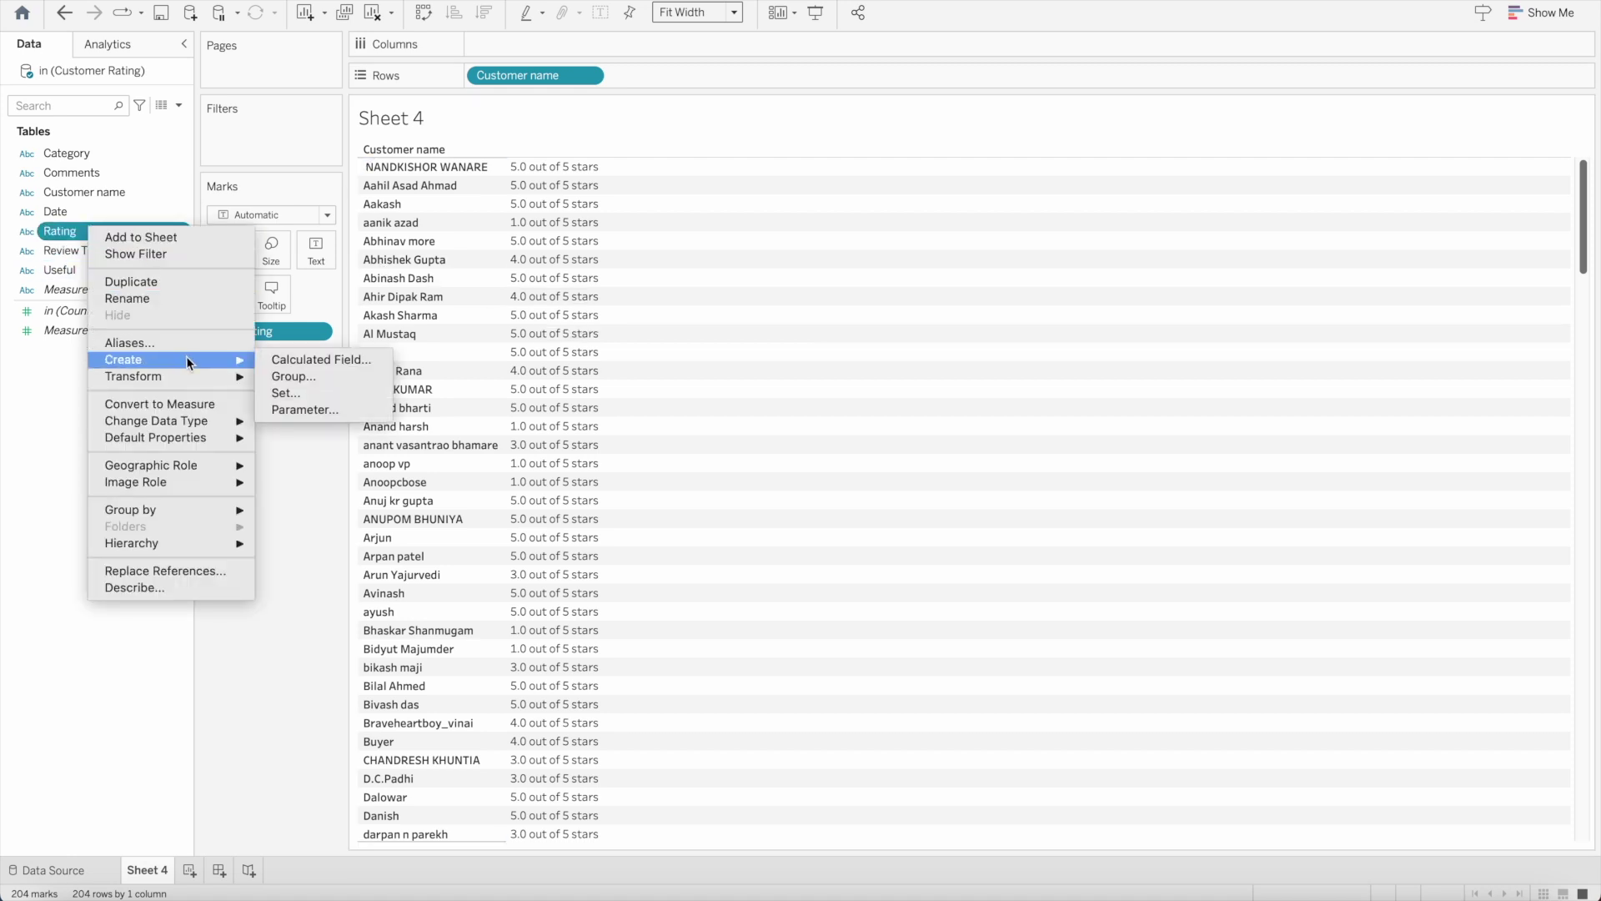
click(283, 359)
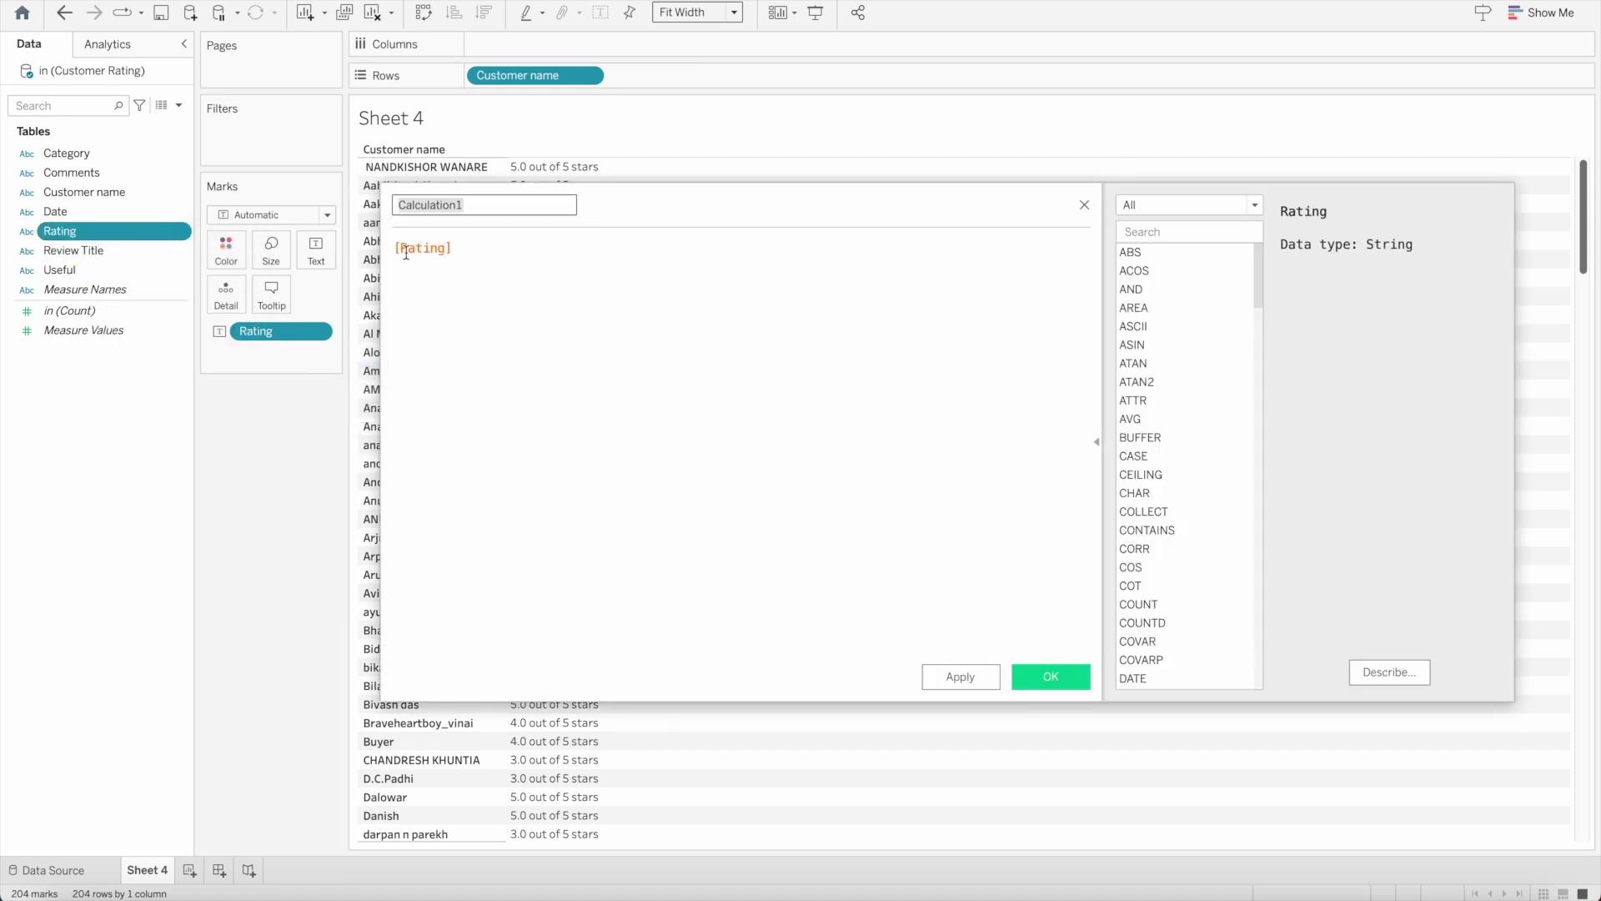
click(397, 247)
text(left)
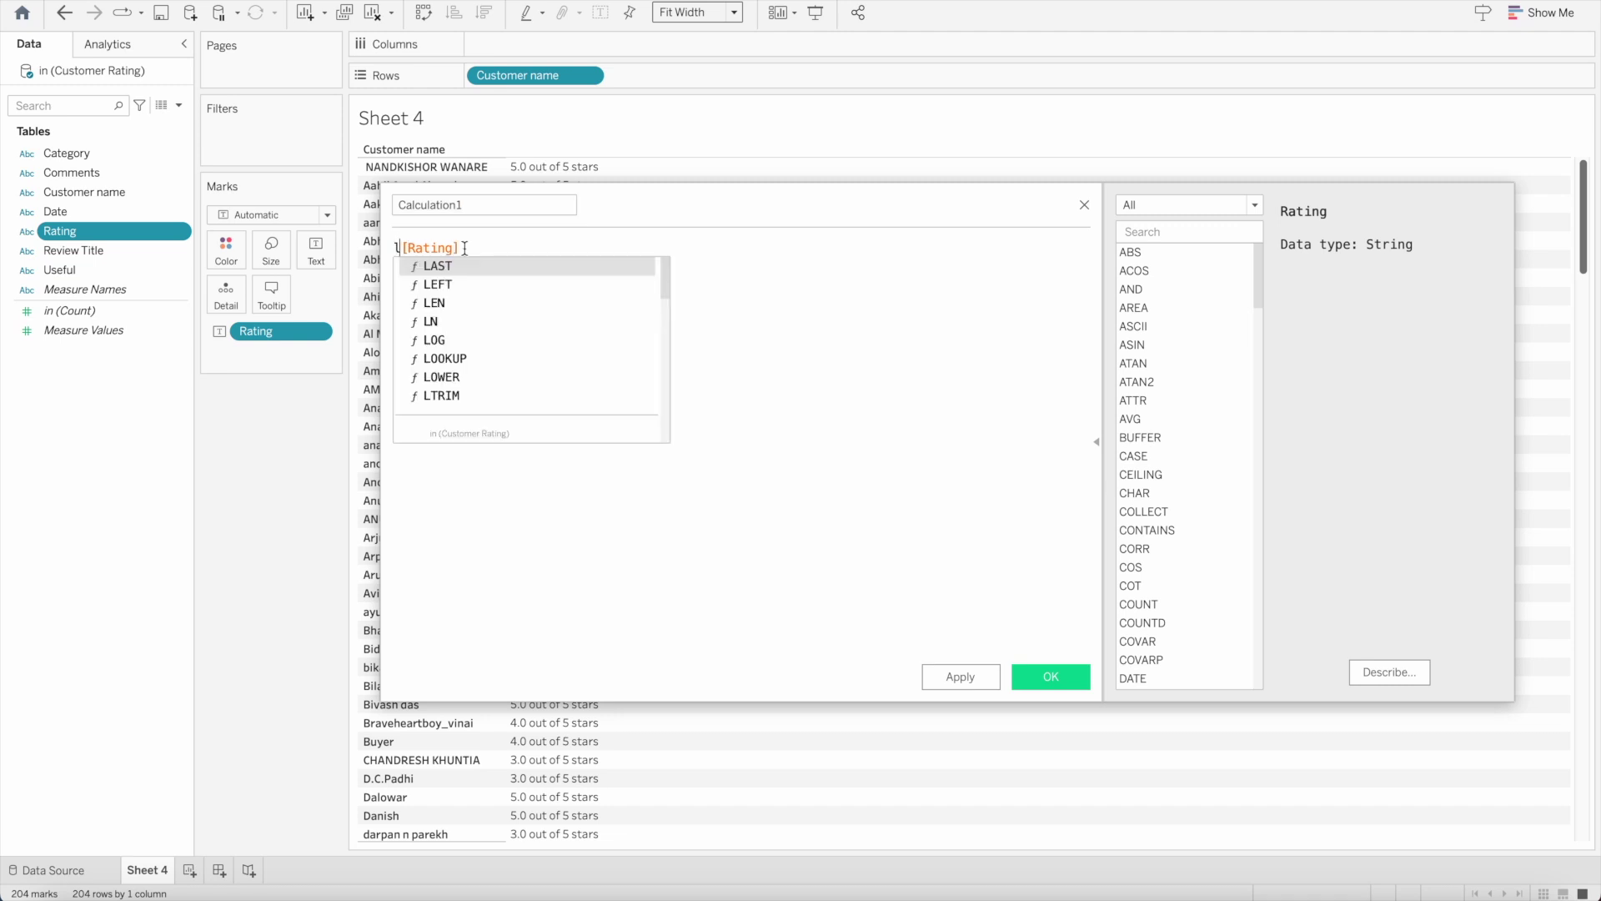
text(()
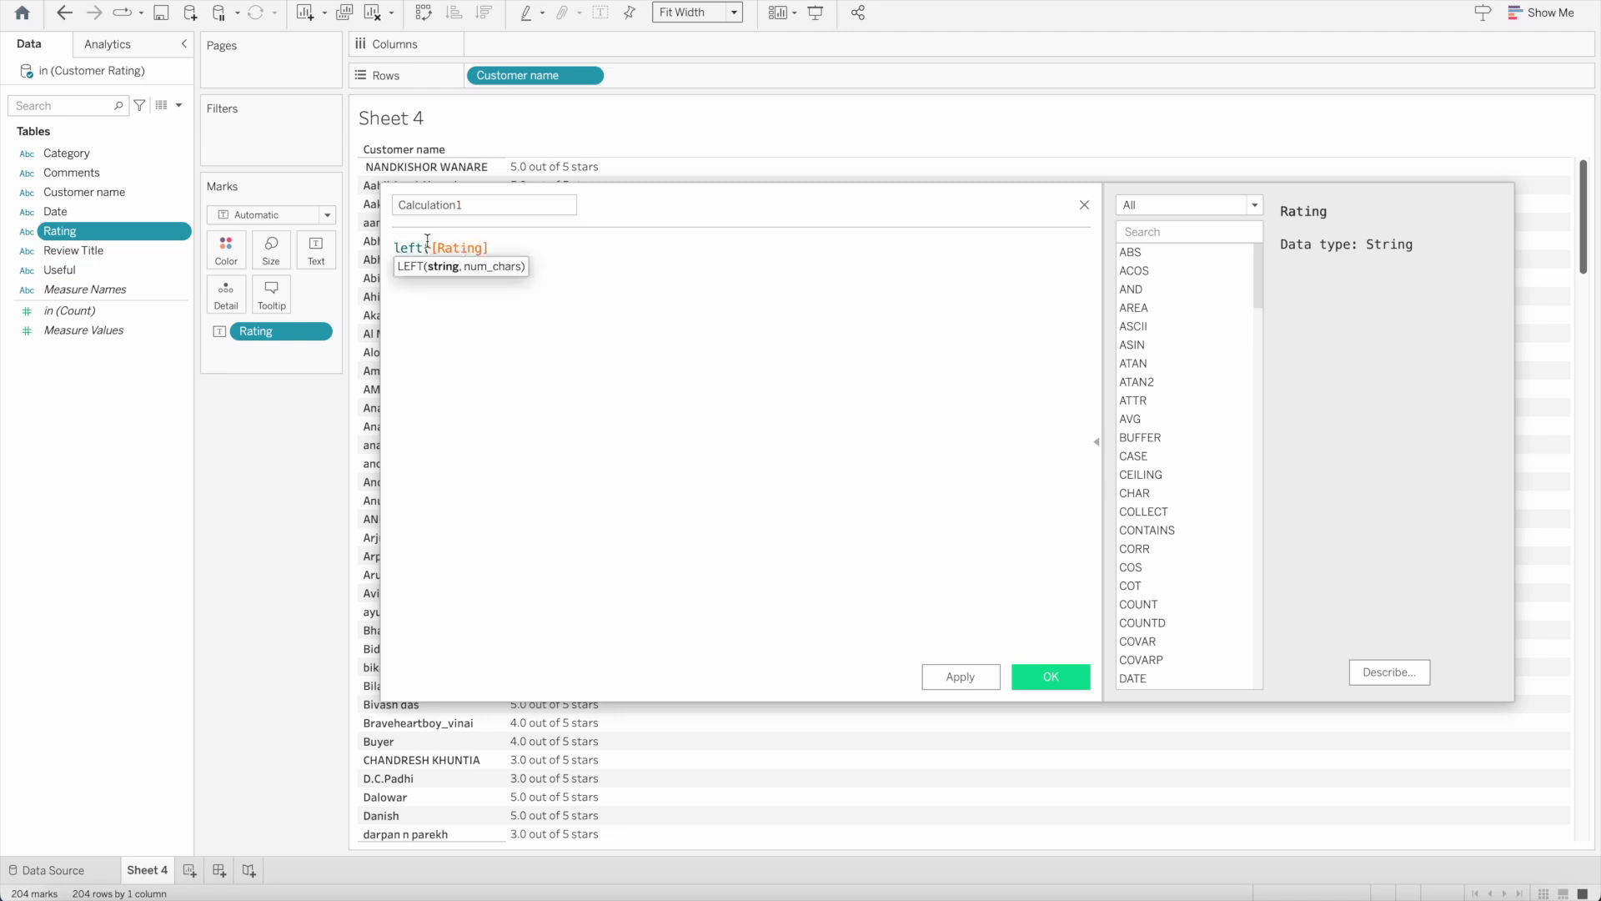
click(417, 248)
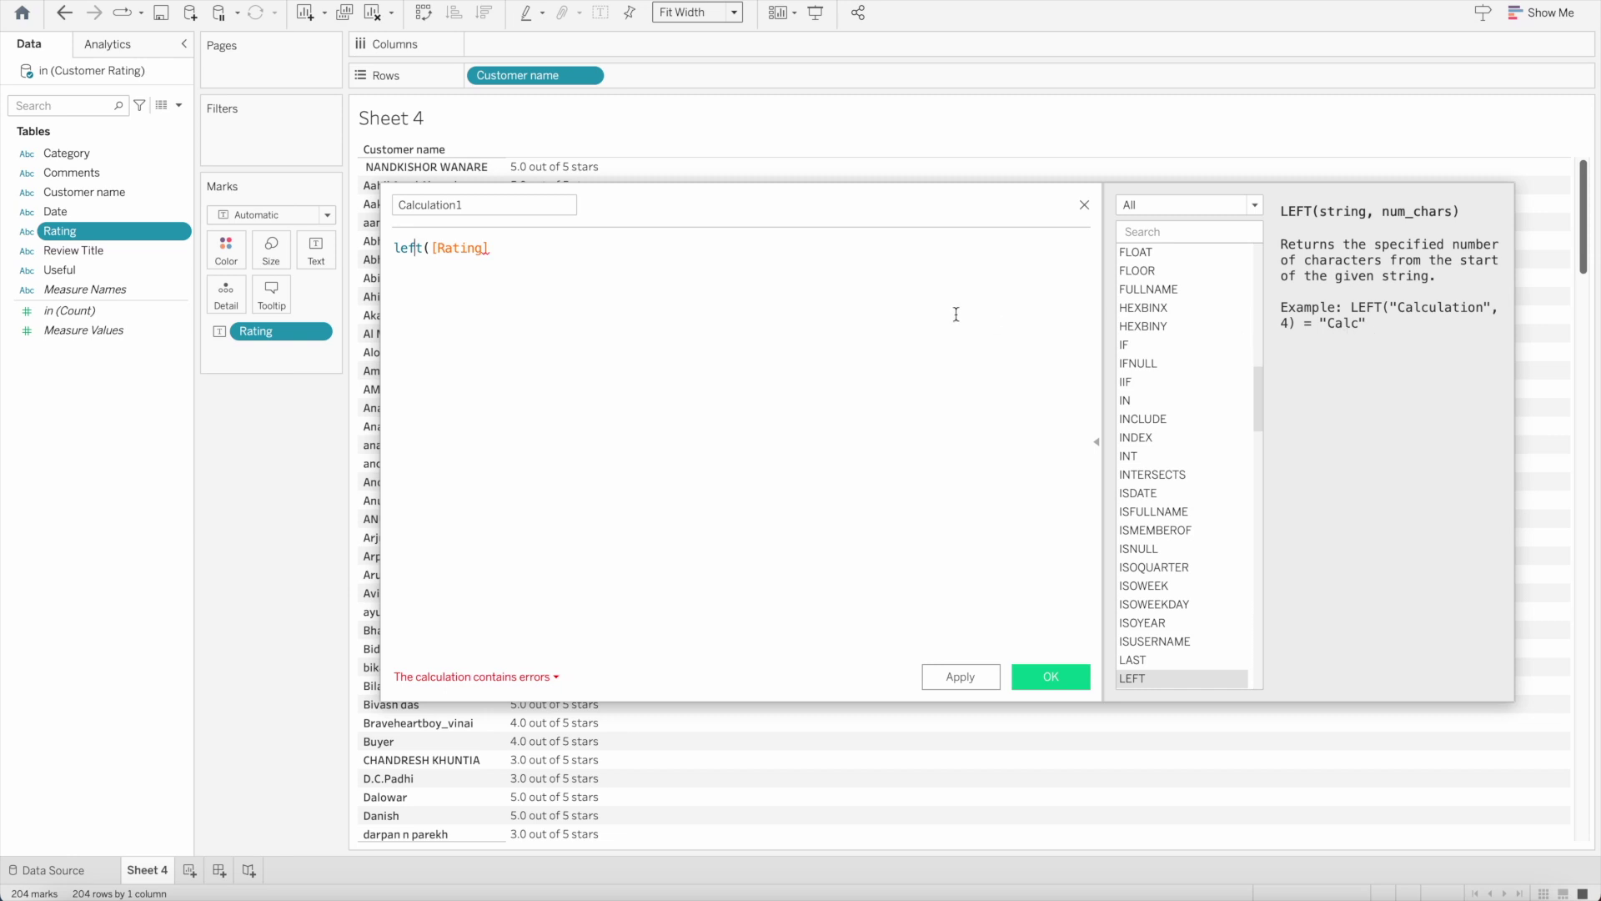
click(507, 252)
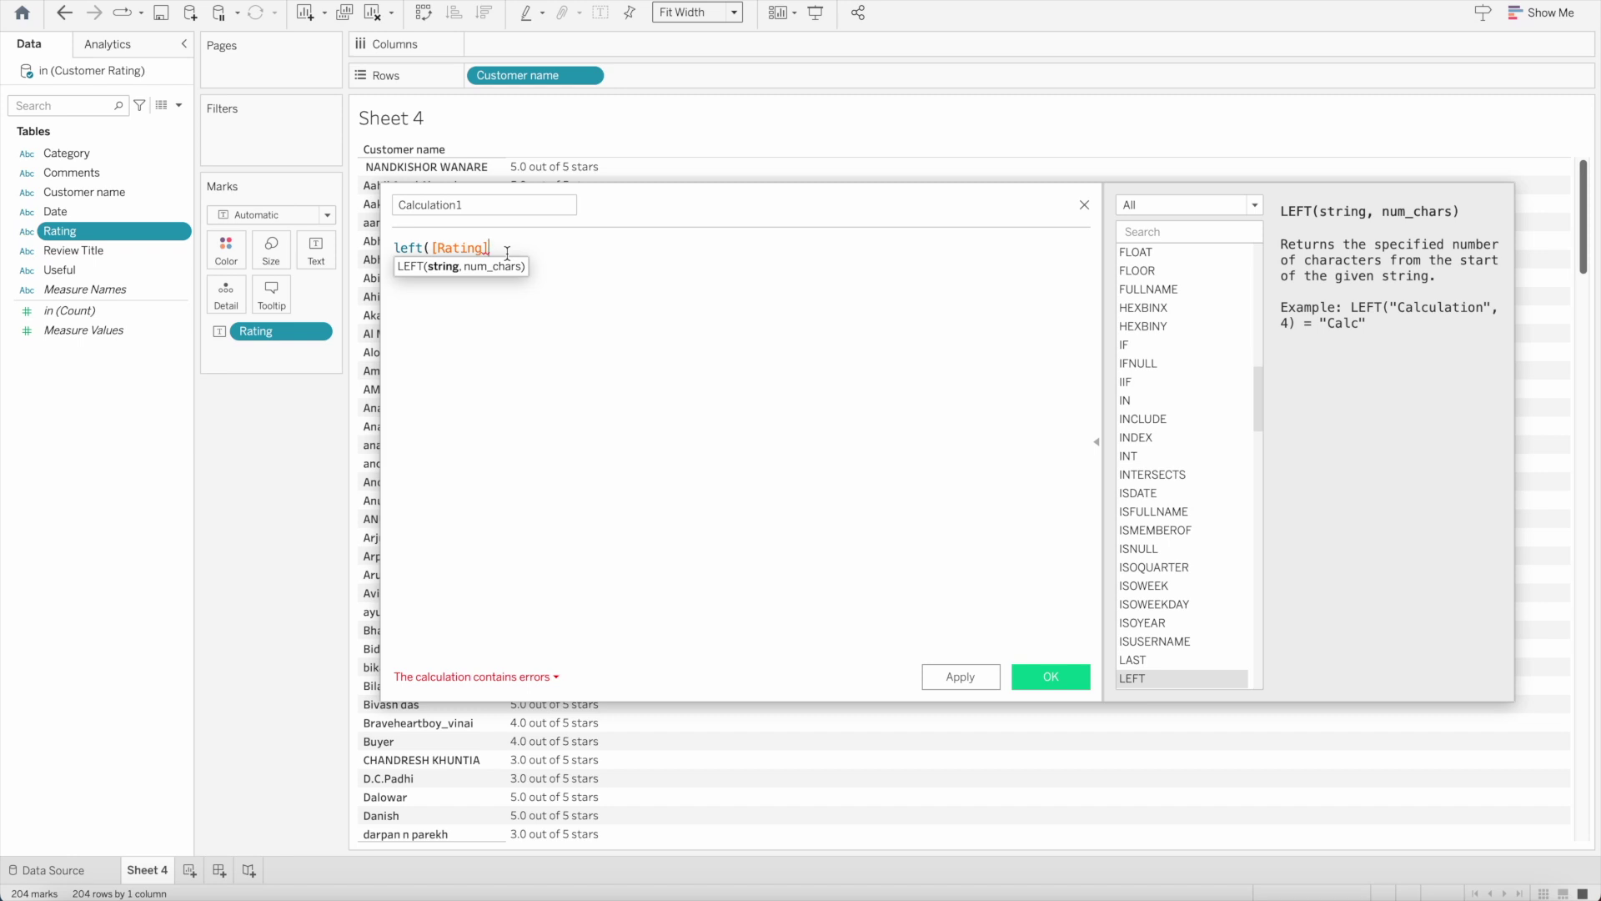
text(,1)
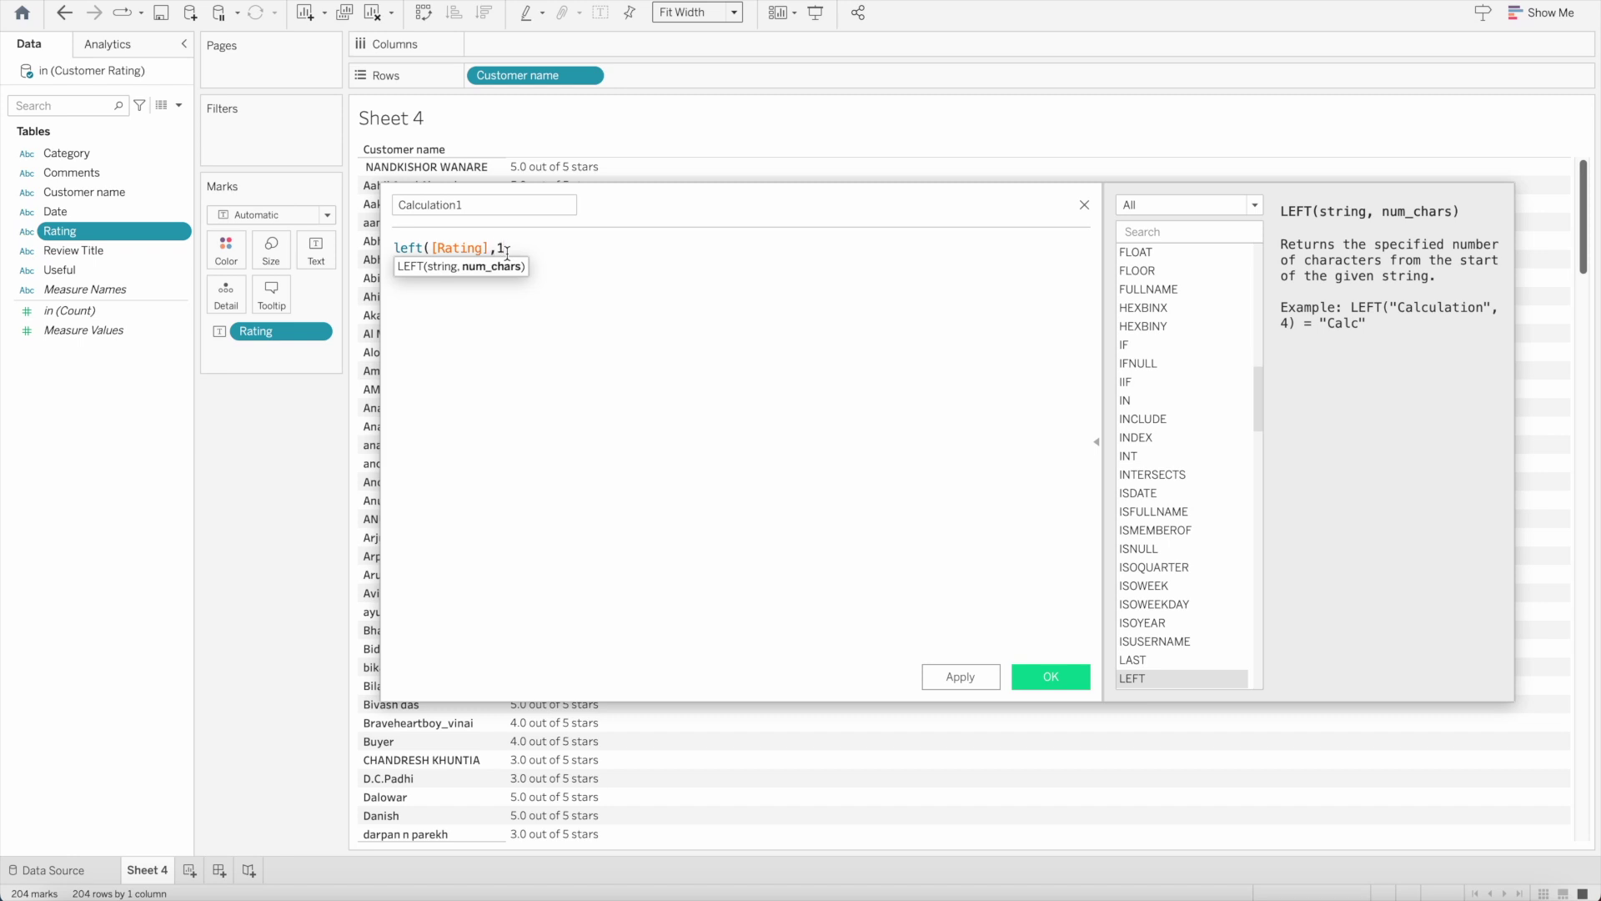
text())
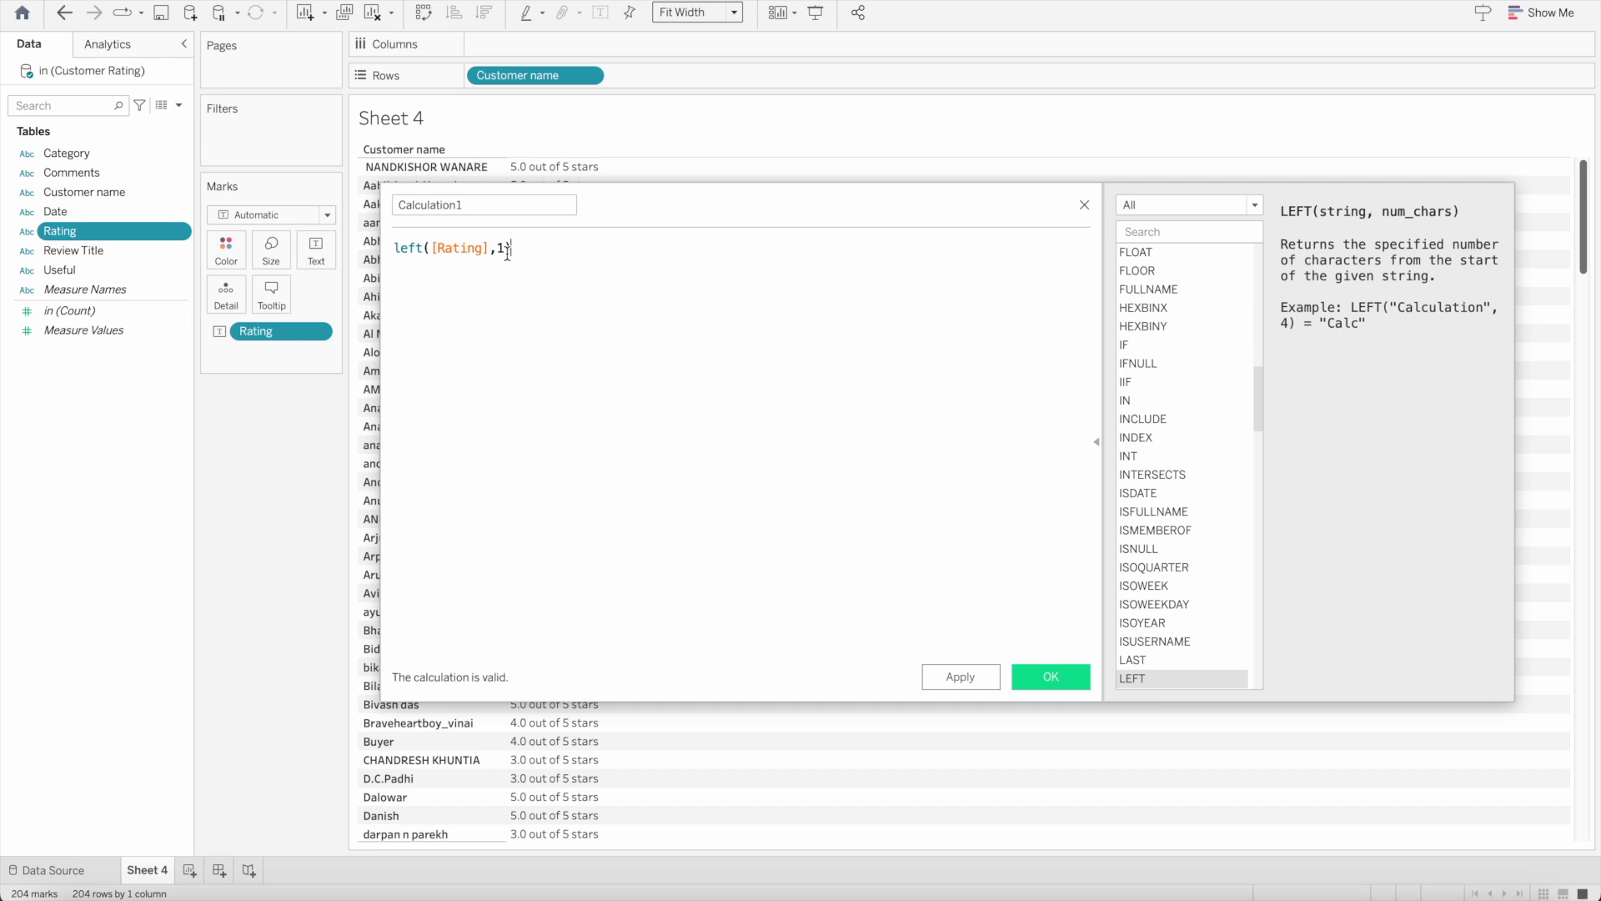
click(470, 205)
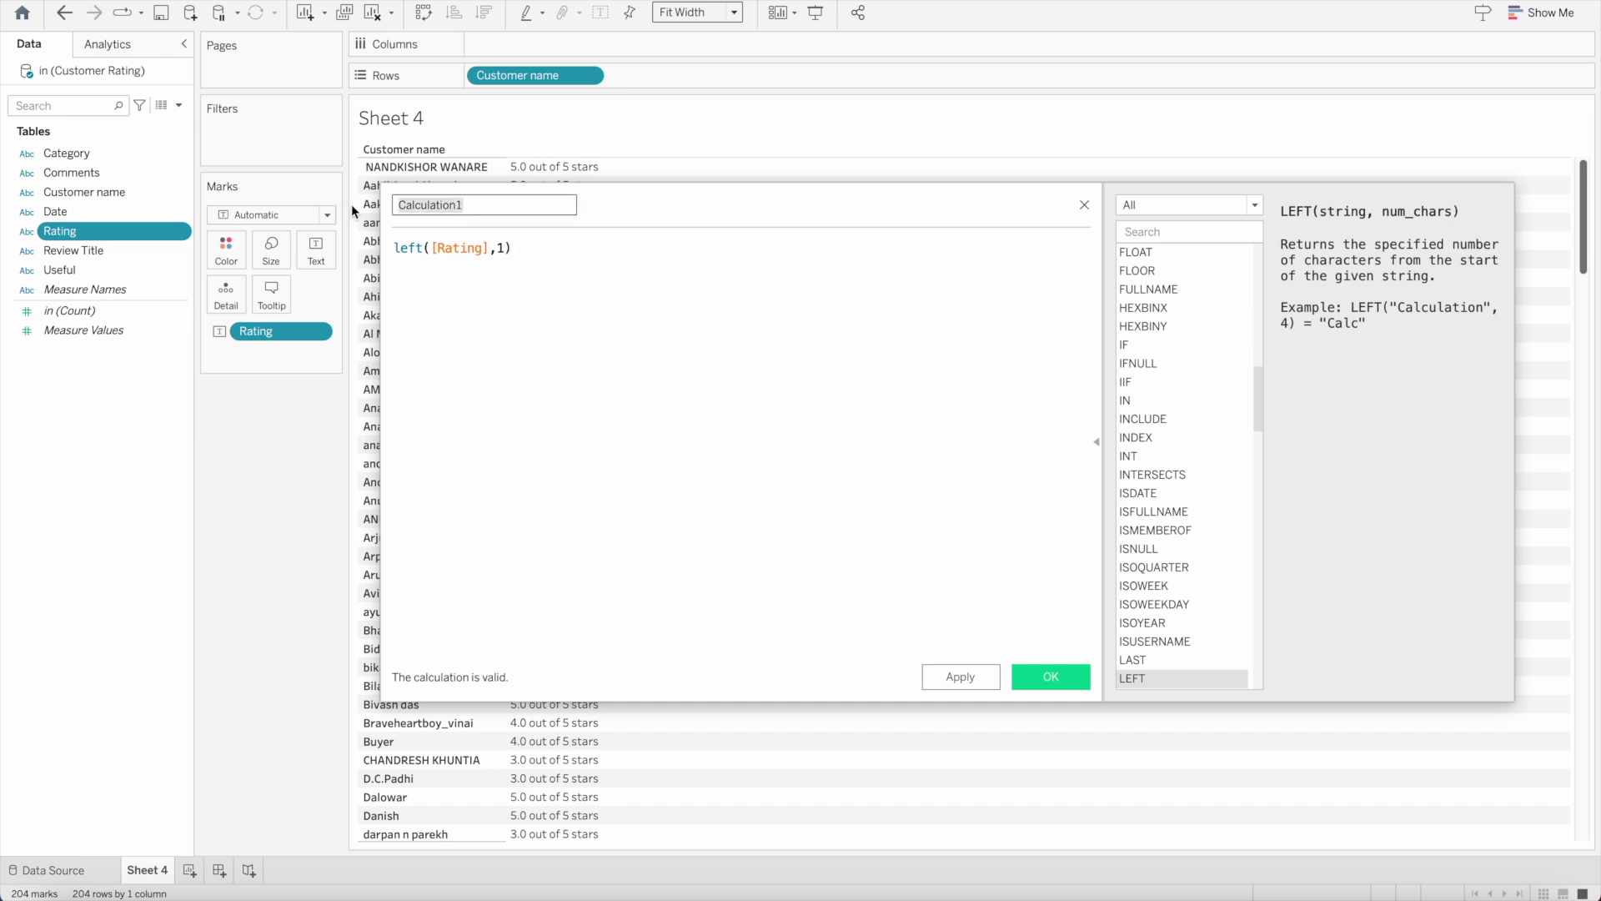
text(Customer Rating)
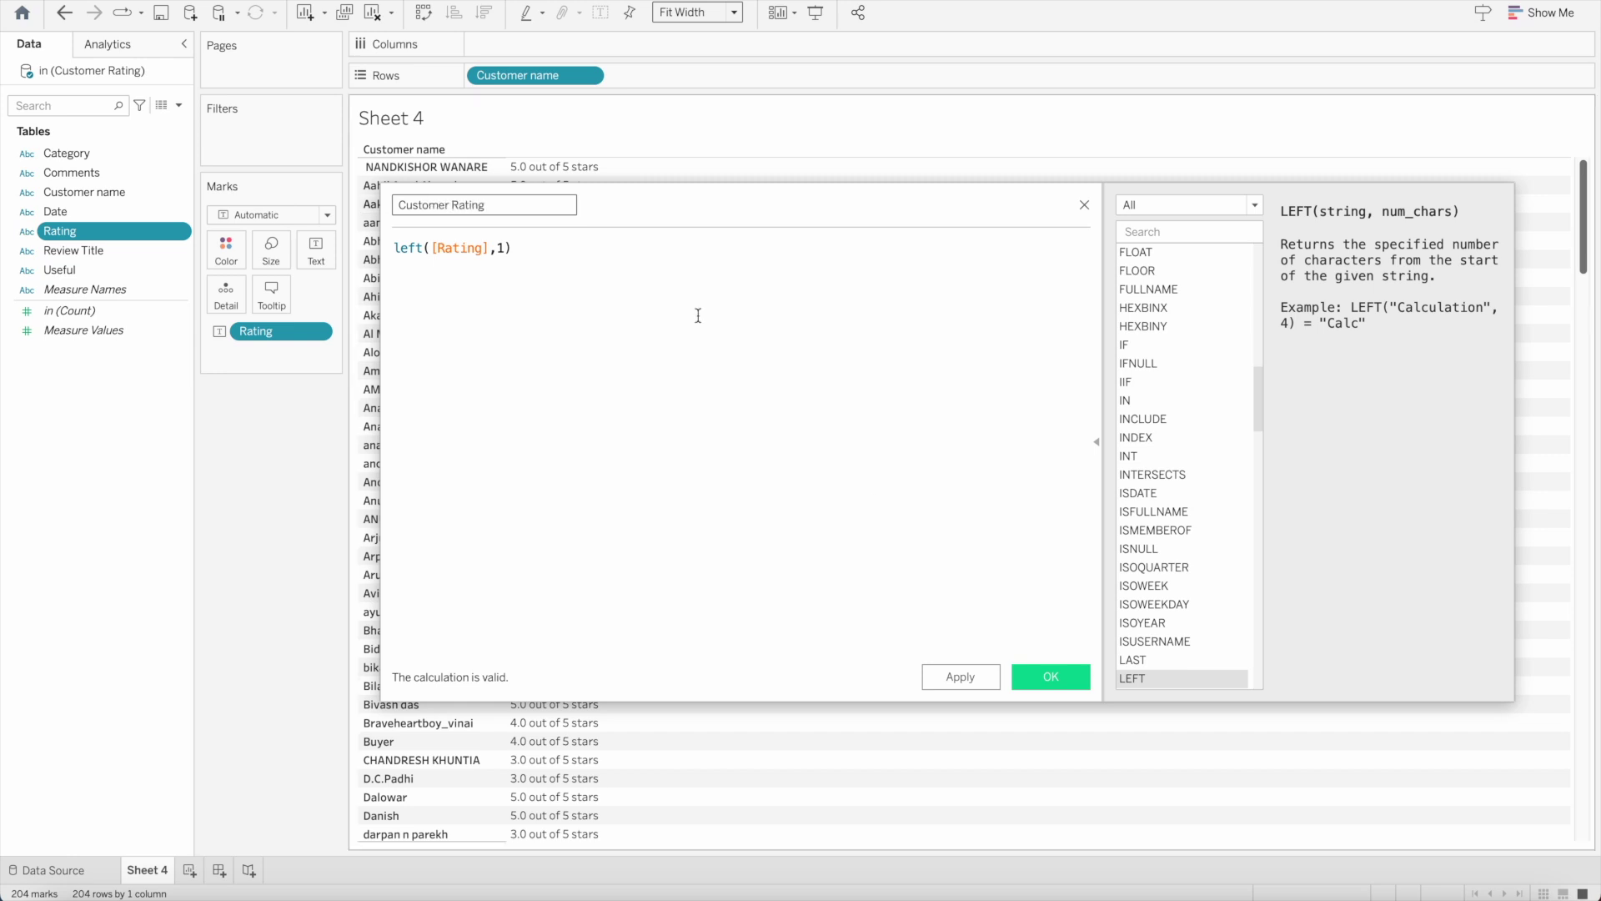
click(1033, 675)
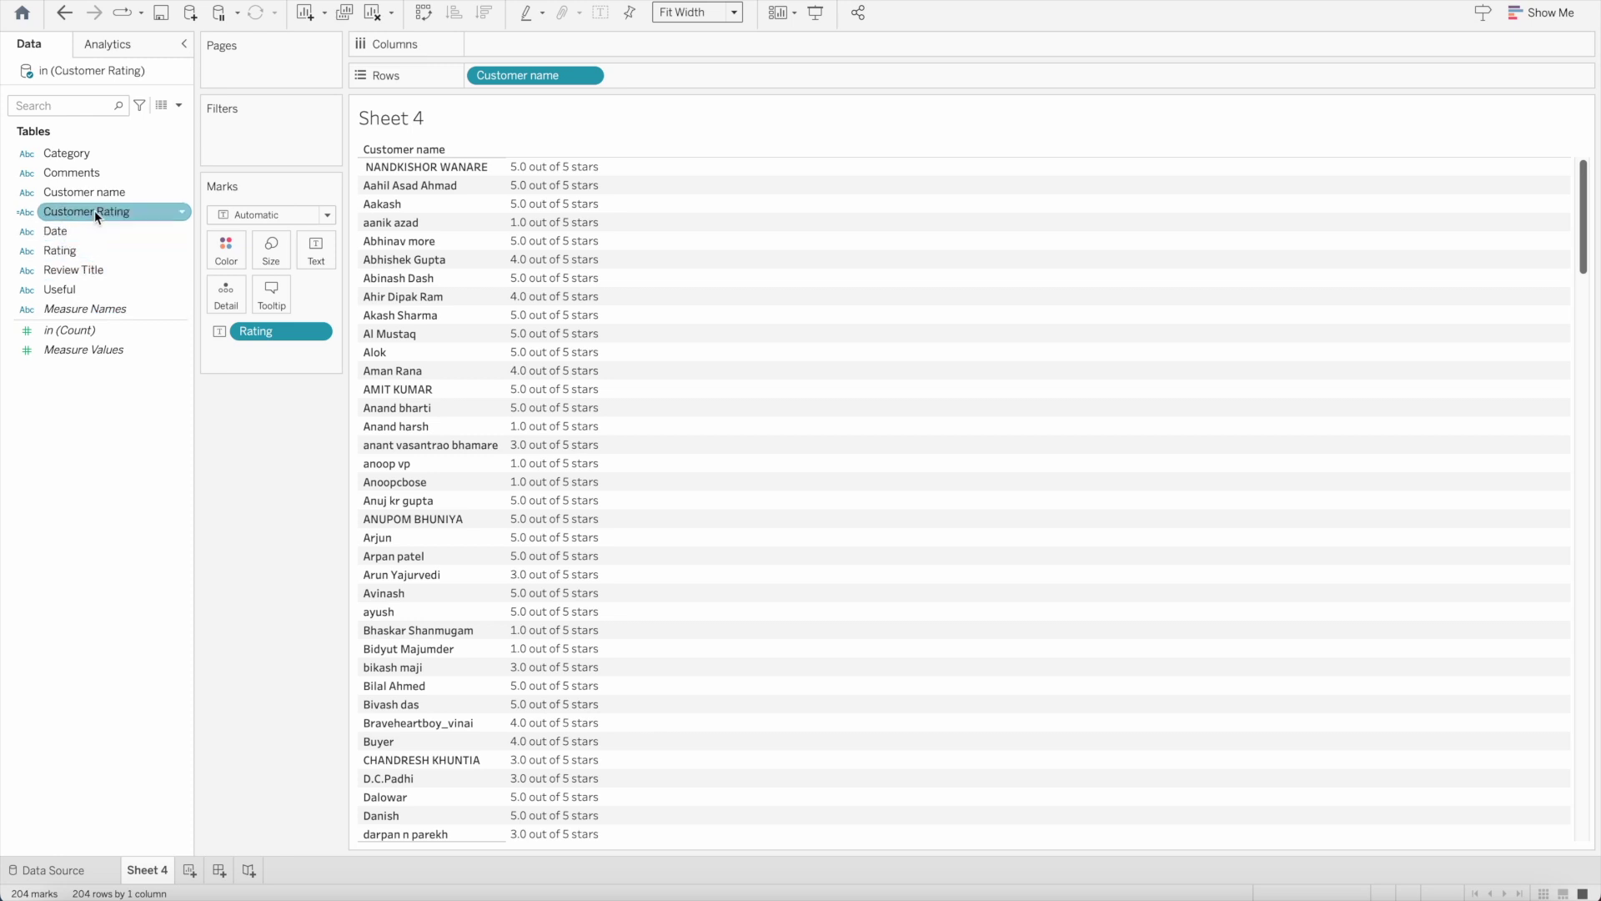
drag(94, 210, 270, 336)
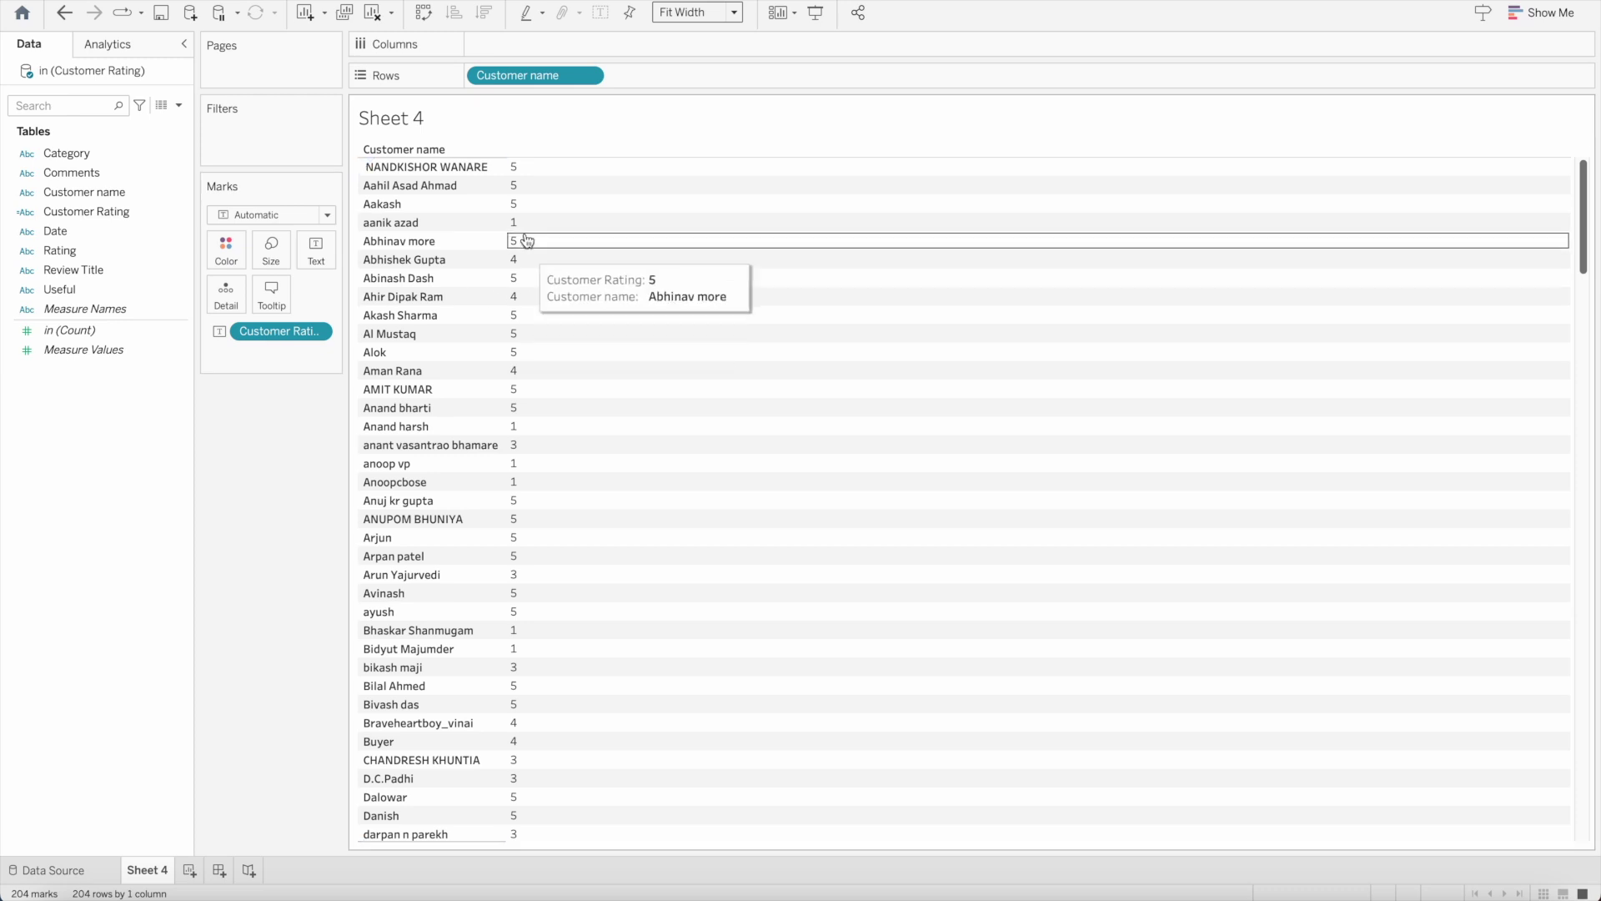
scroll(540, 651, down, 3)
scroll(540, 650, down, 20)
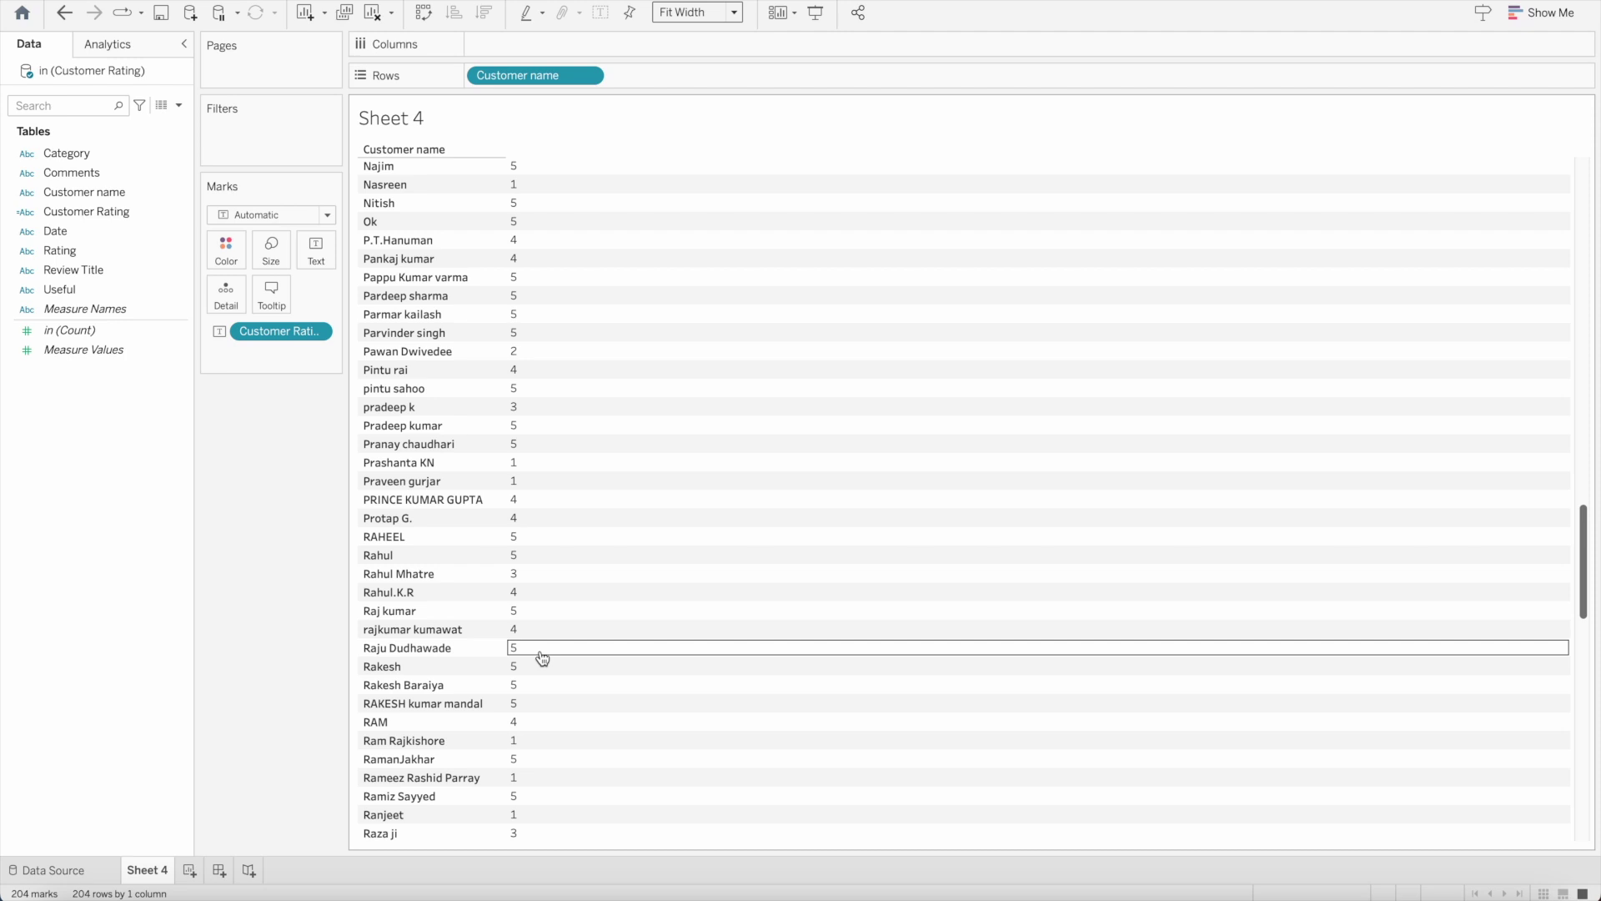
scroll(540, 660, up, 20)
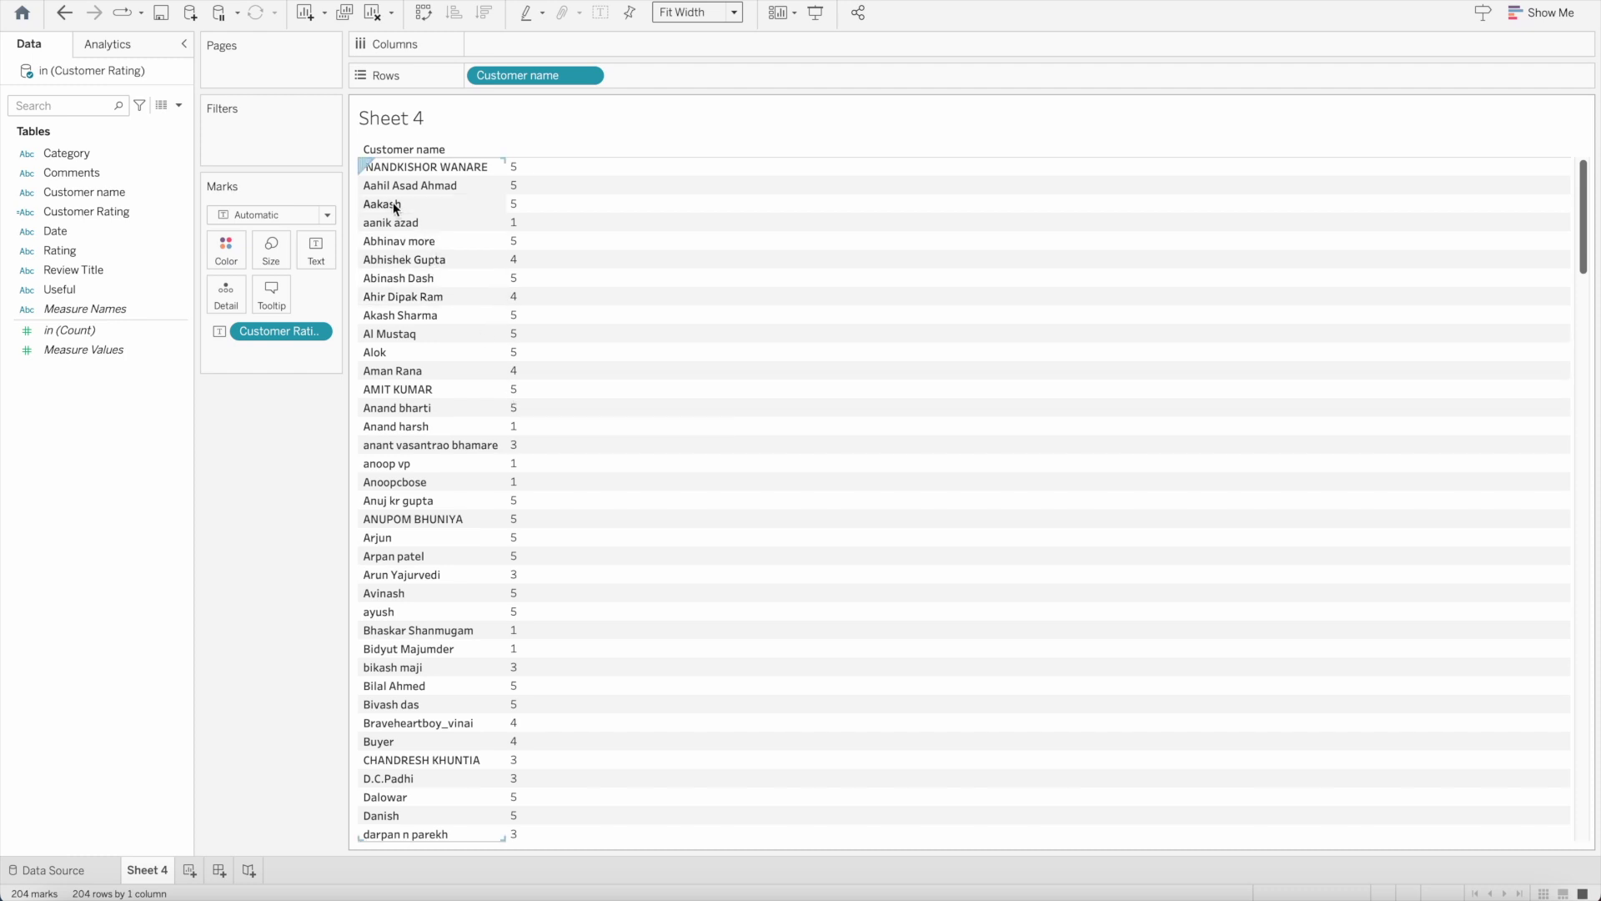
mouse_move(525, 212)
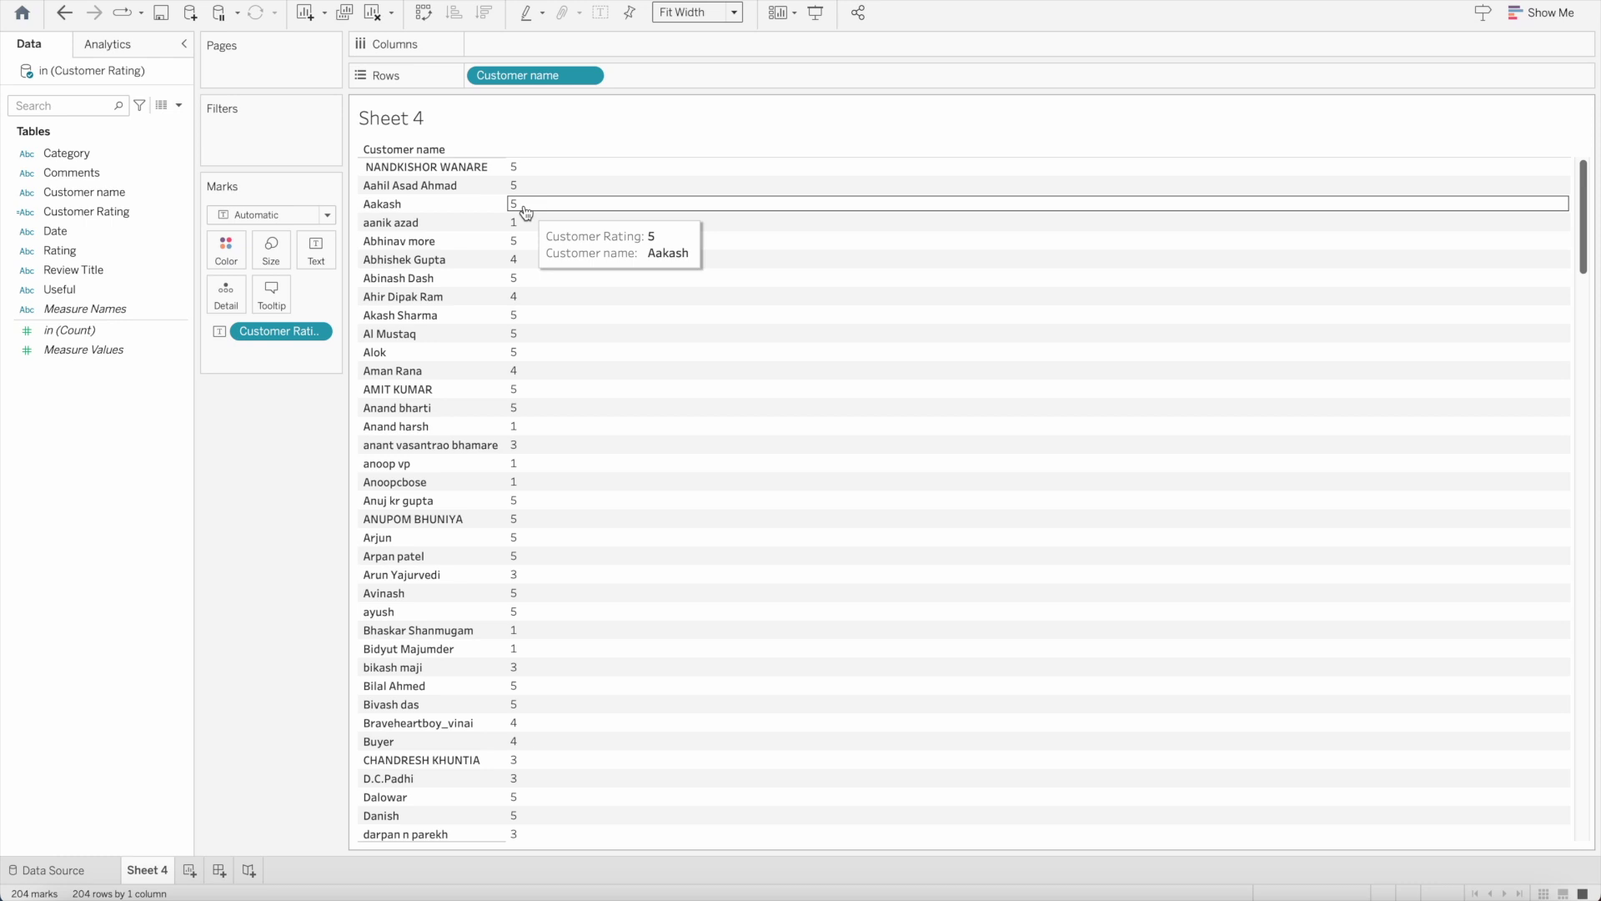
Start a new calculated field named 'star Rating' with a test formula Space(5)
click(178, 104)
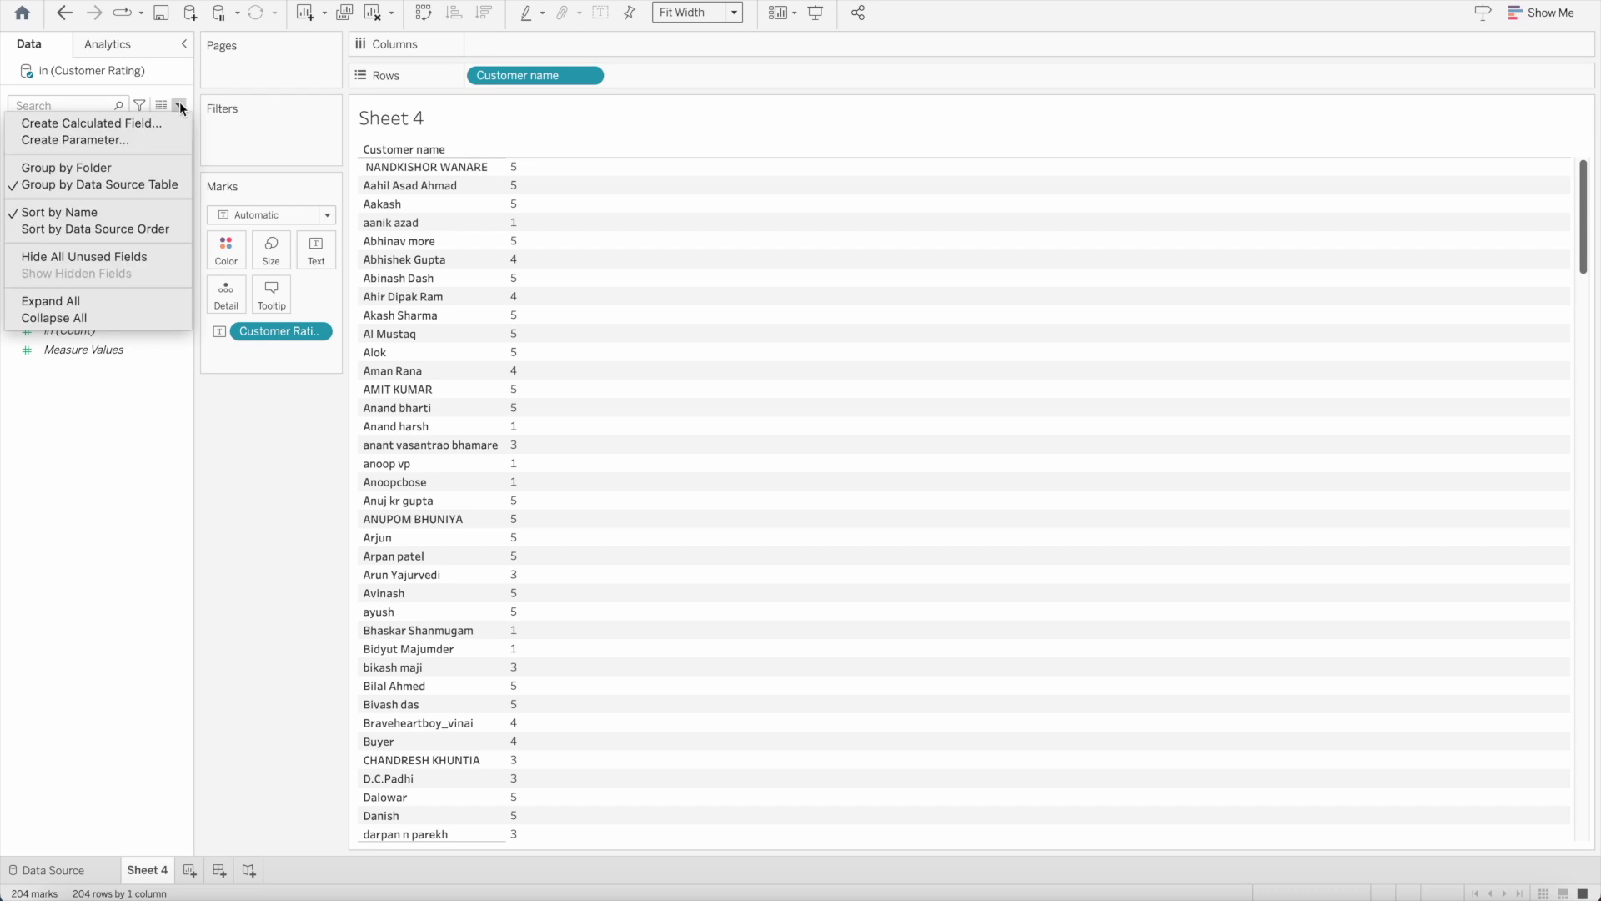
click(150, 125)
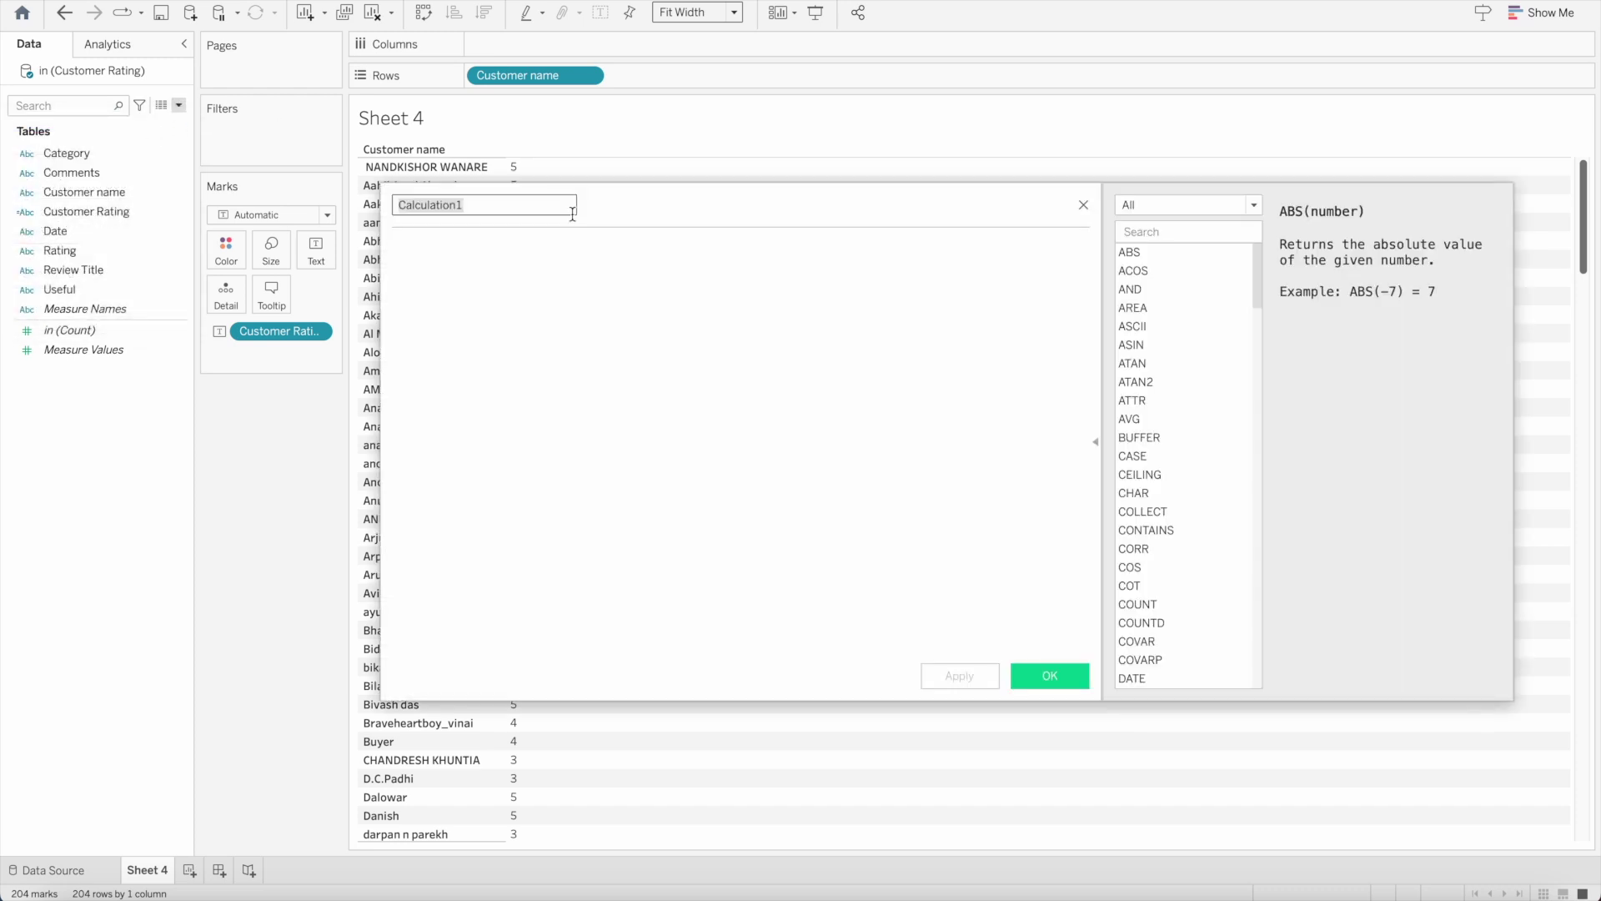
text(star Rating)
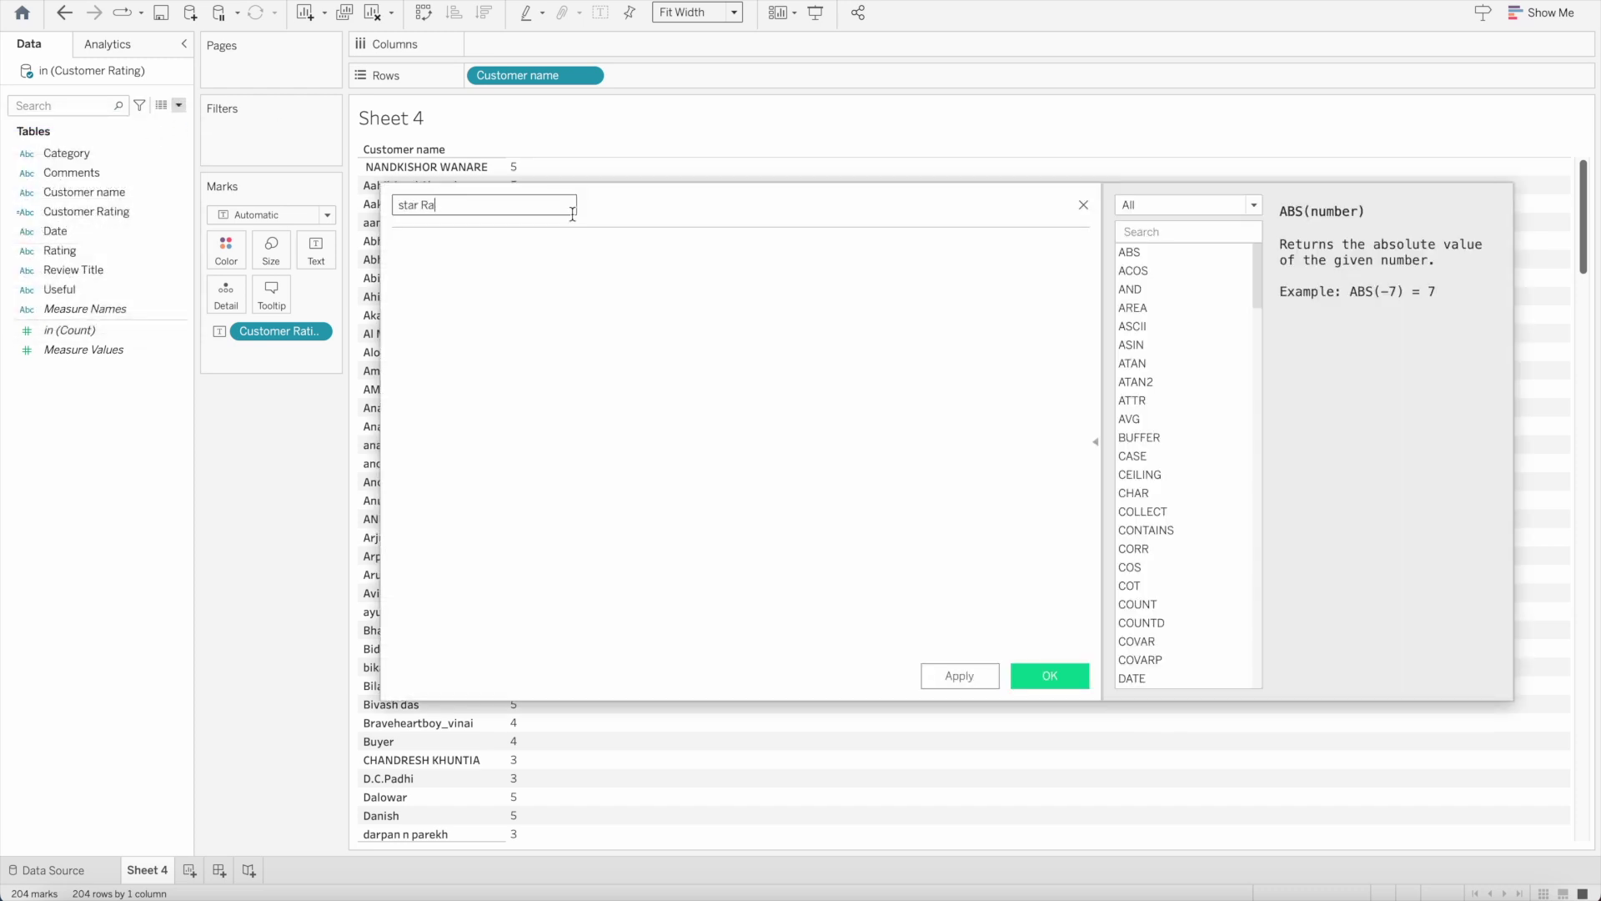
click(500, 305)
text(S)
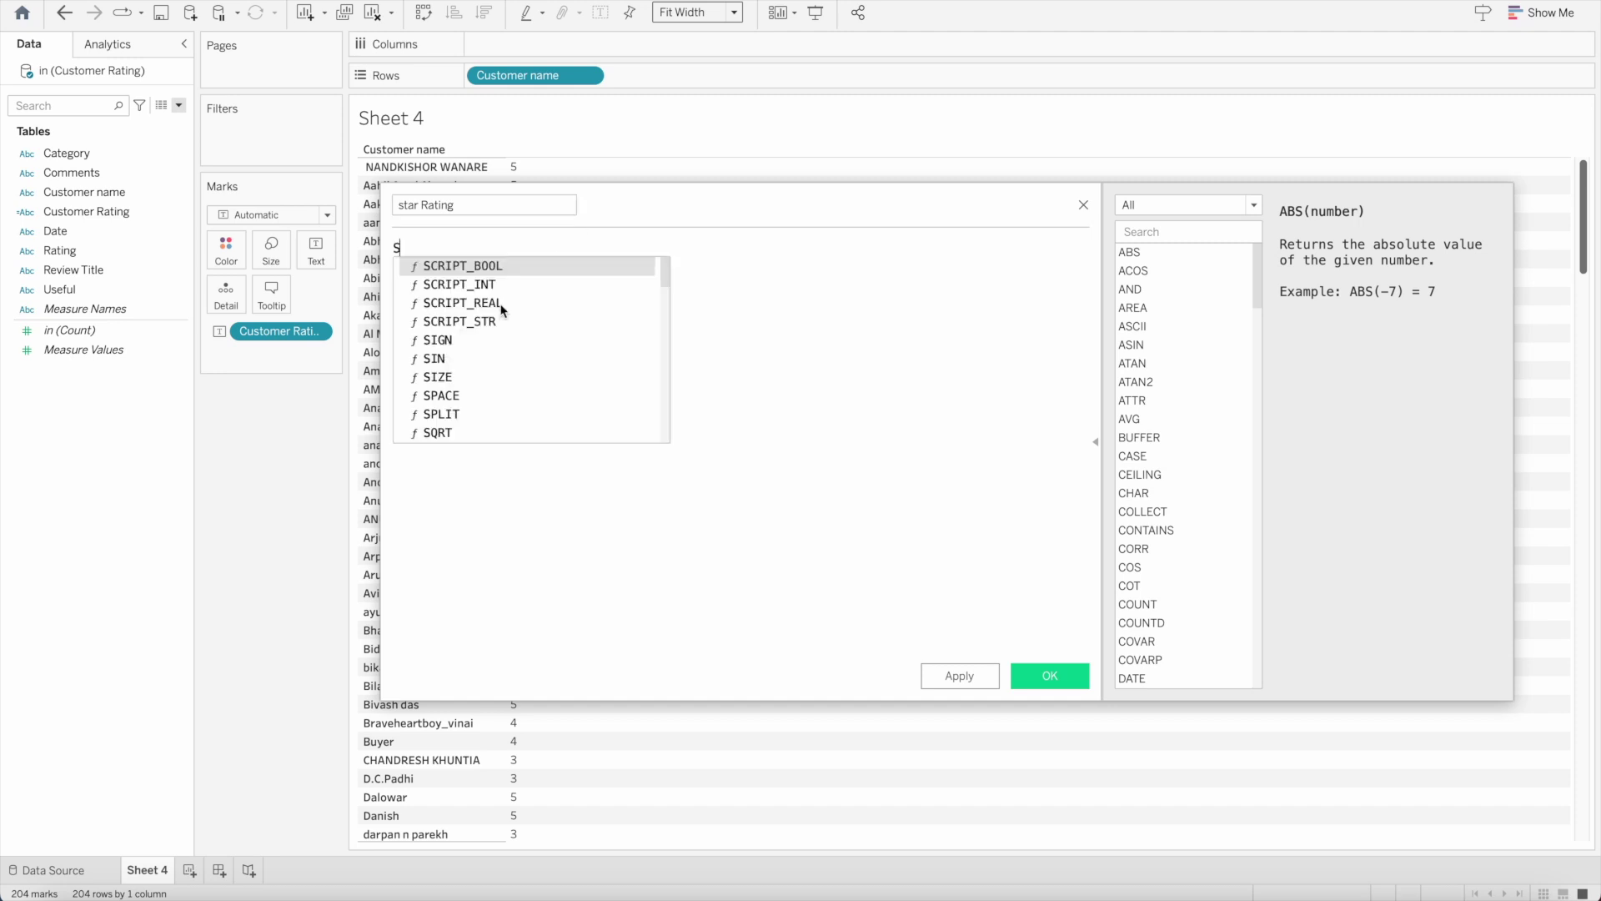
text(pace()
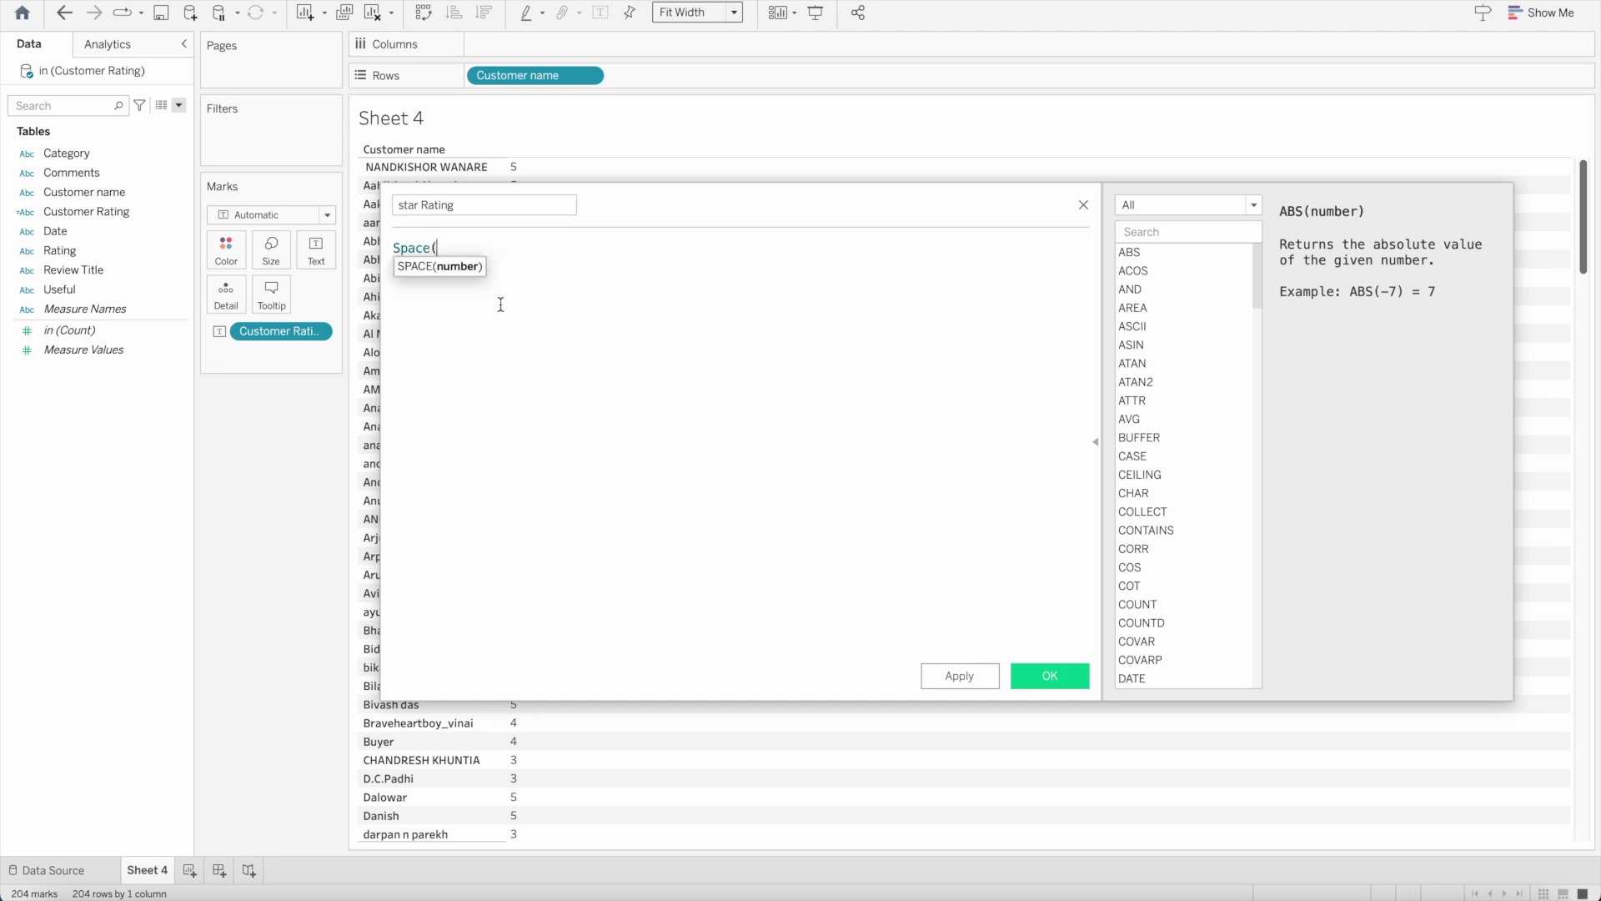
click(415, 247)
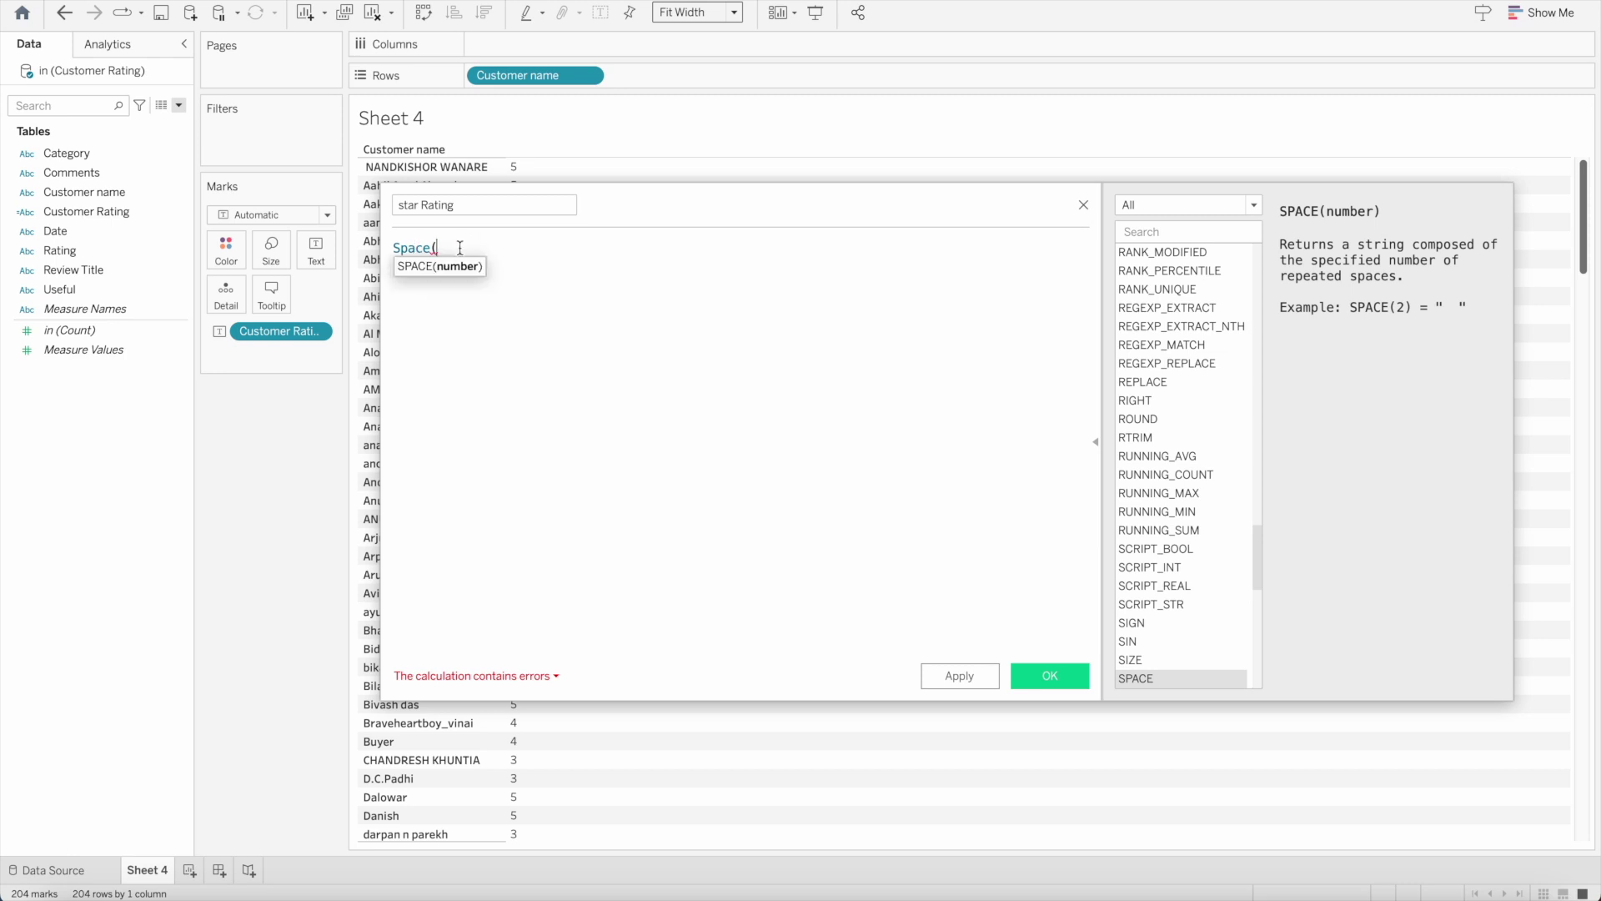
text(5))
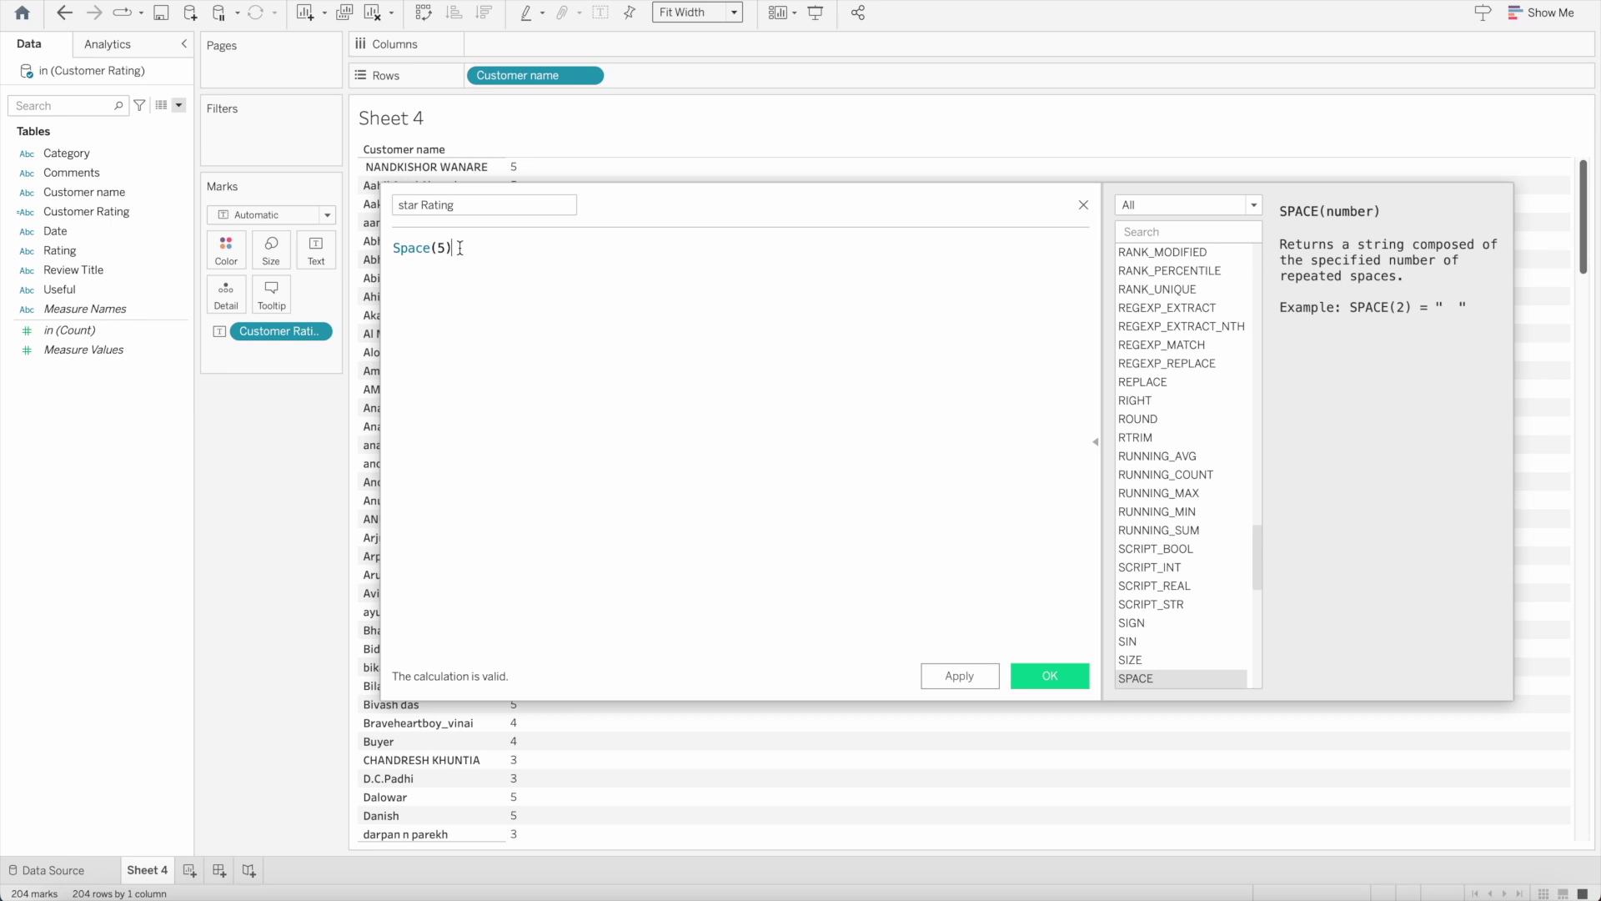
Replace the 5 with [Customer Rating] and capitalise the name to 'Star Rating'
click(445, 247)
key(BackSpace)
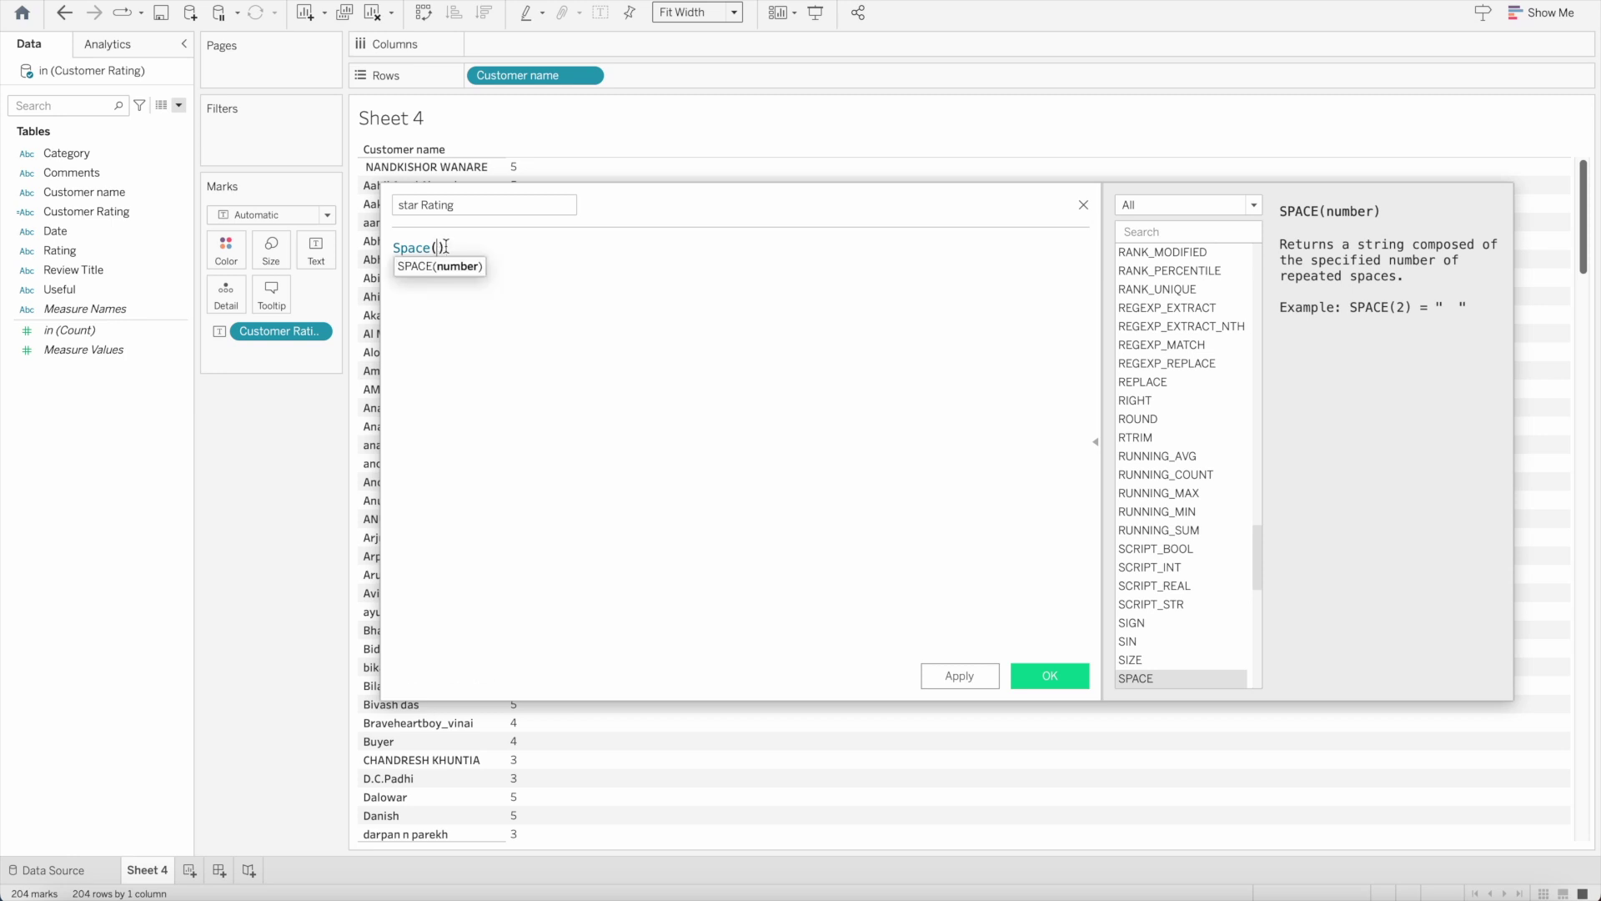
text(Custom)
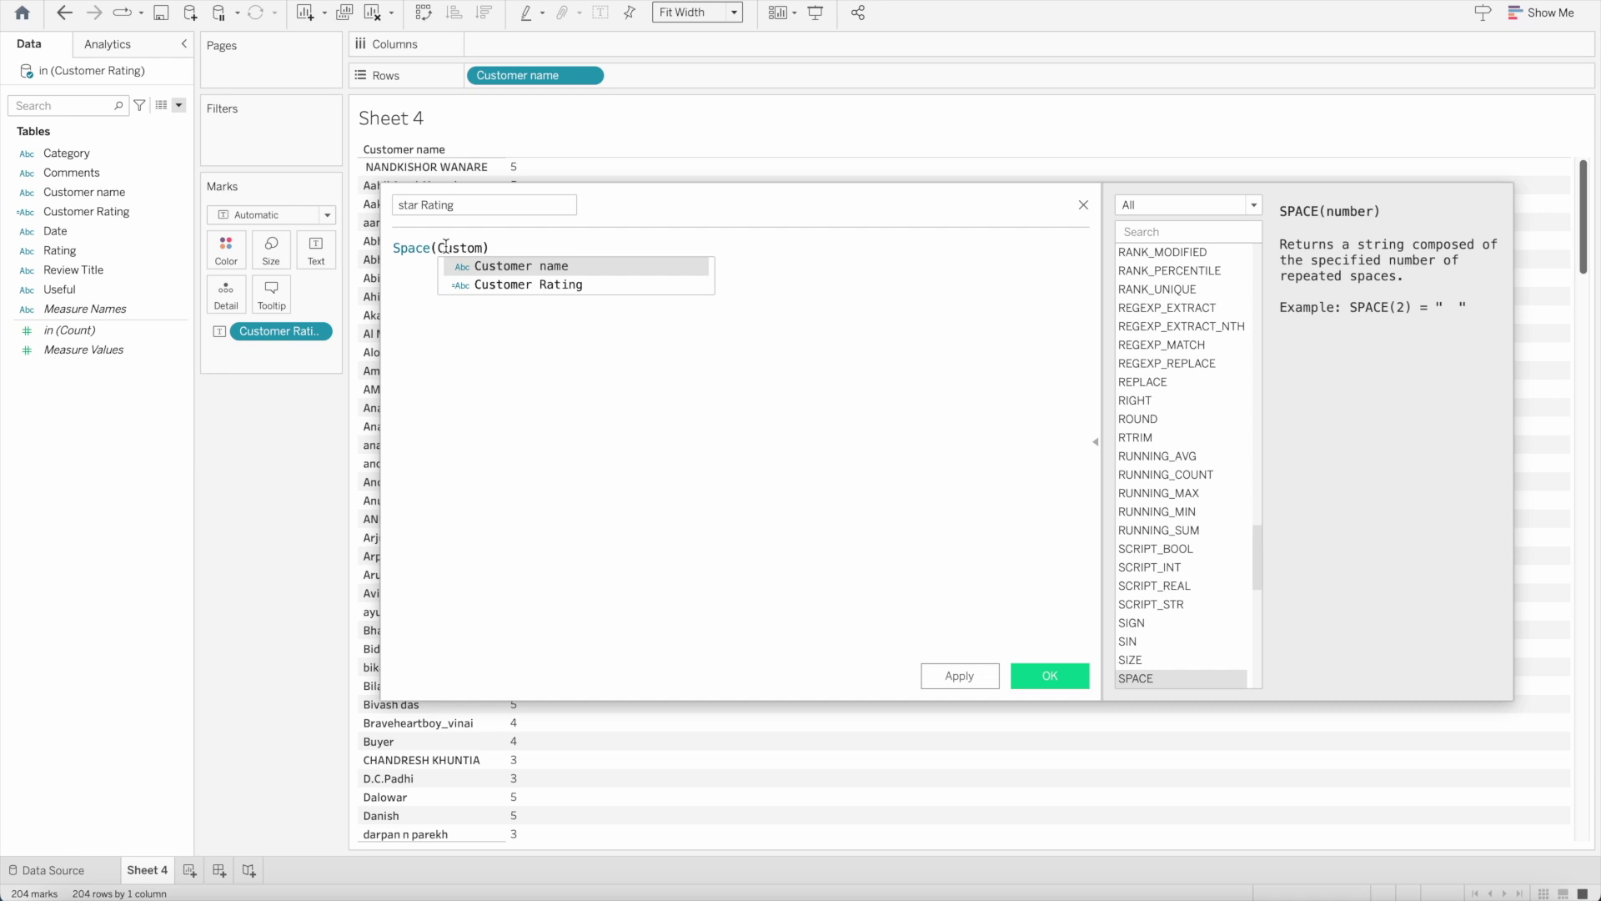
key(Down)
key(Return)
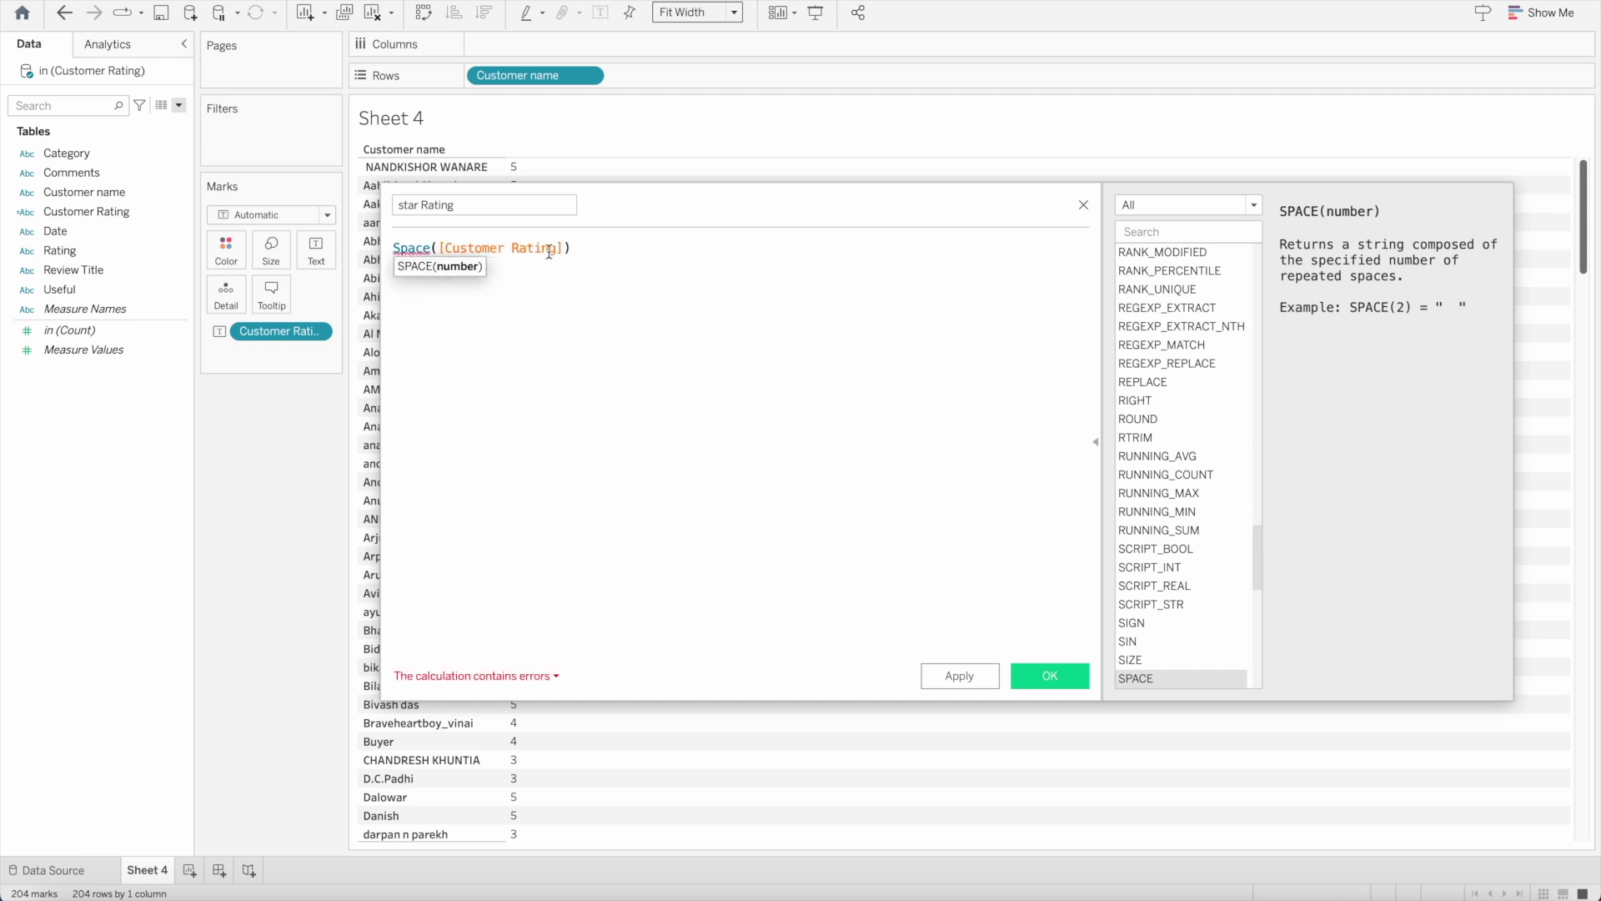
click(403, 204)
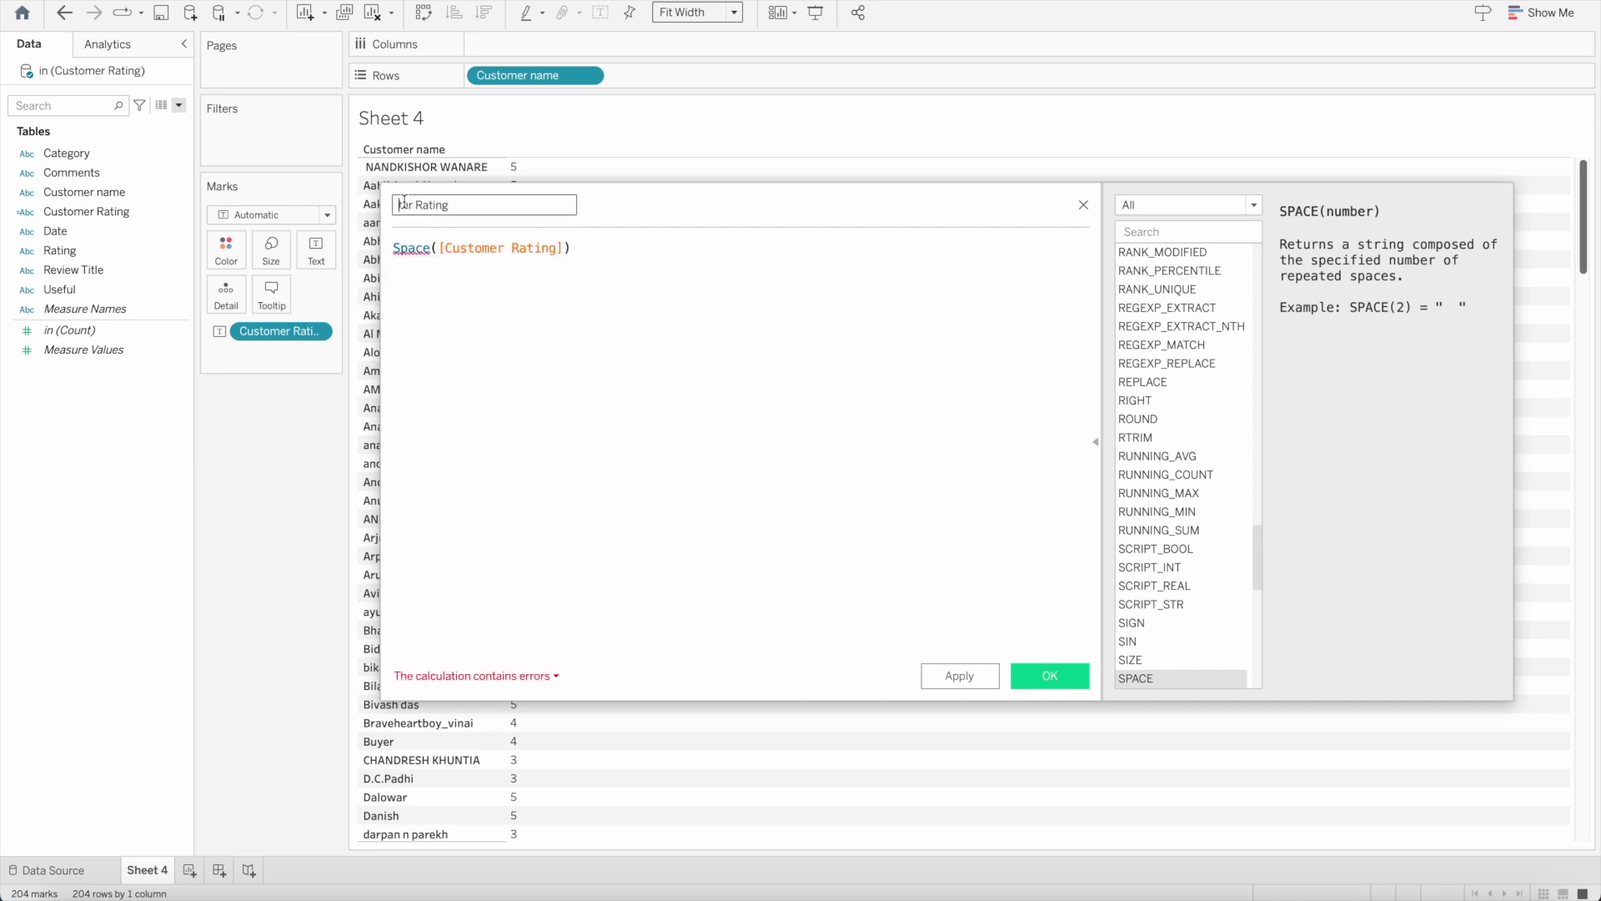
key(Delete)
text(S)
click(454, 283)
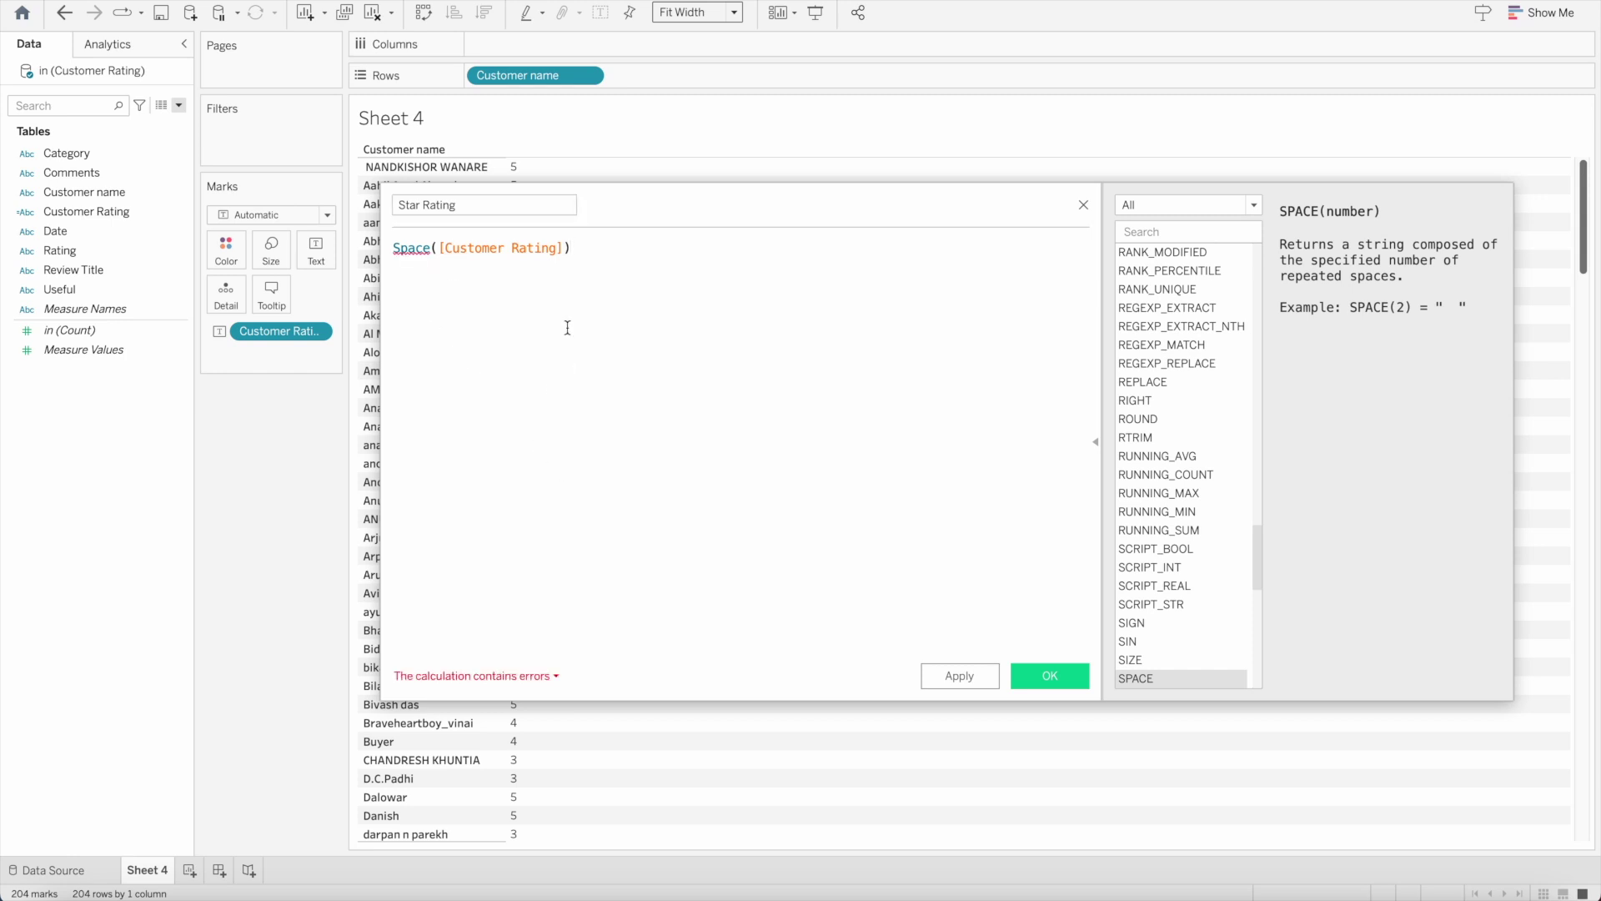
Resolve the type error by rewriting the formula as Space(int([Customer Rating]))
click(547, 674)
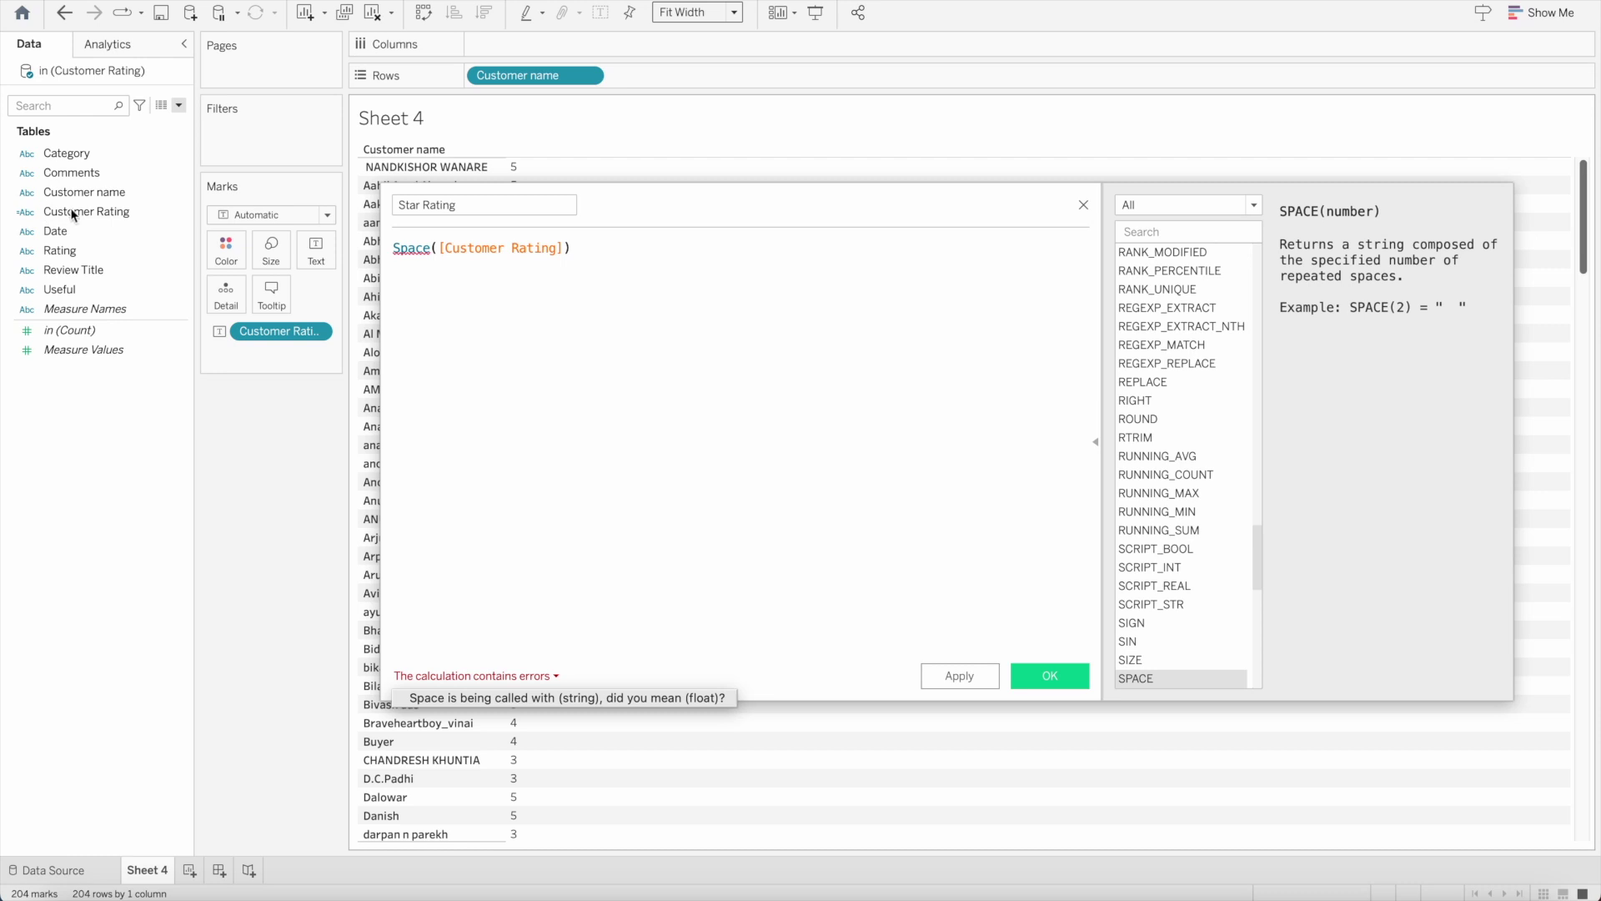
click(437, 249)
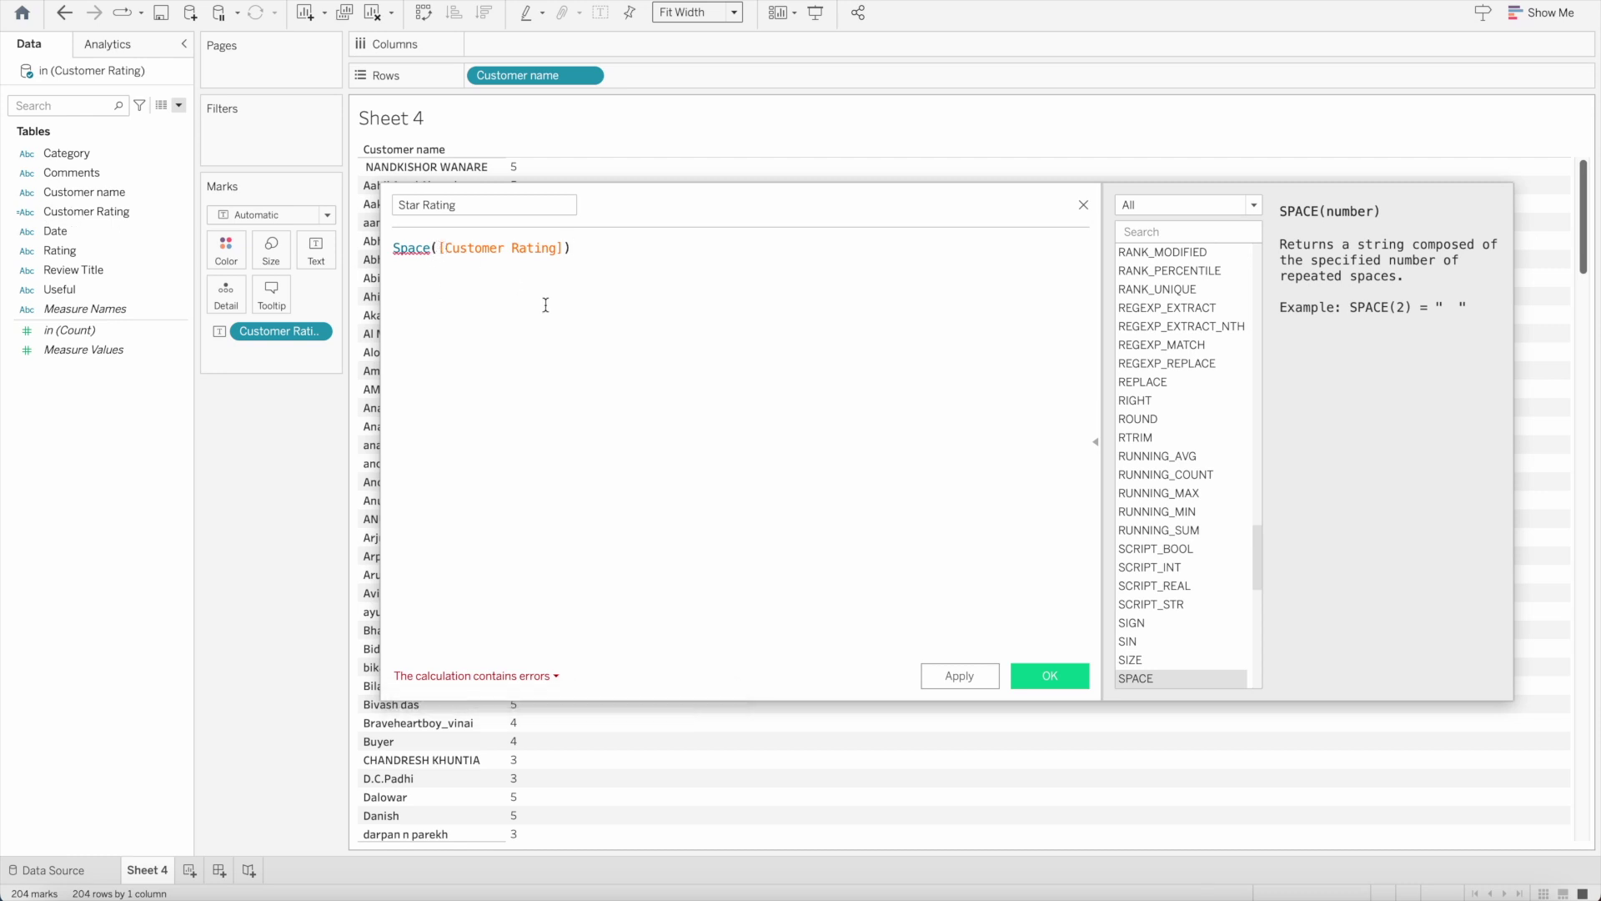
click(442, 248)
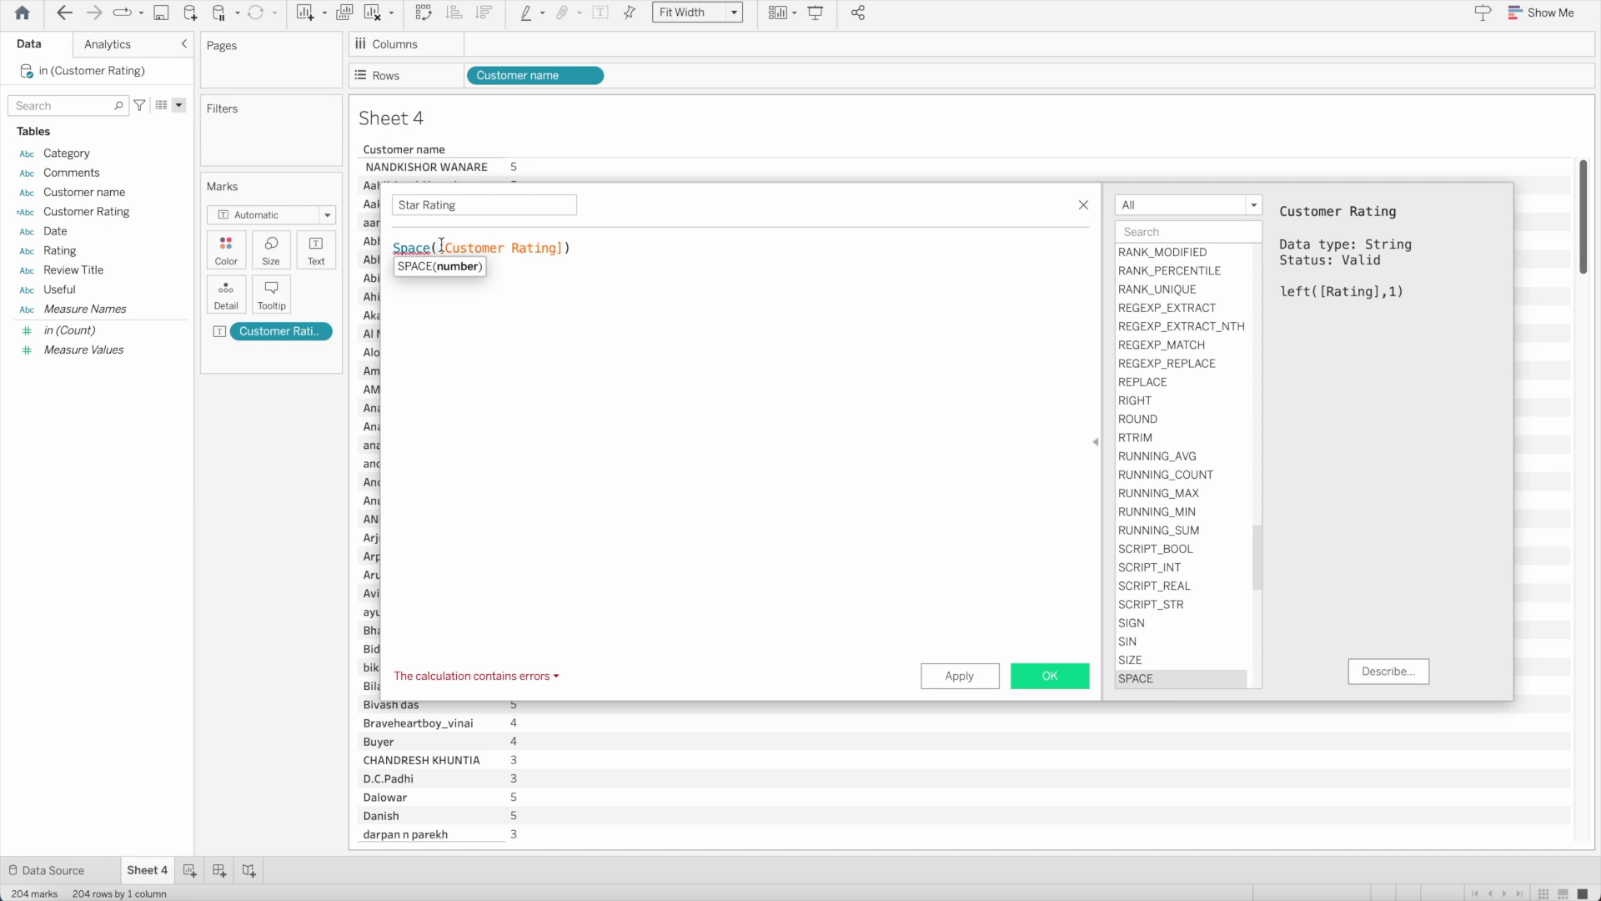
text(Int)
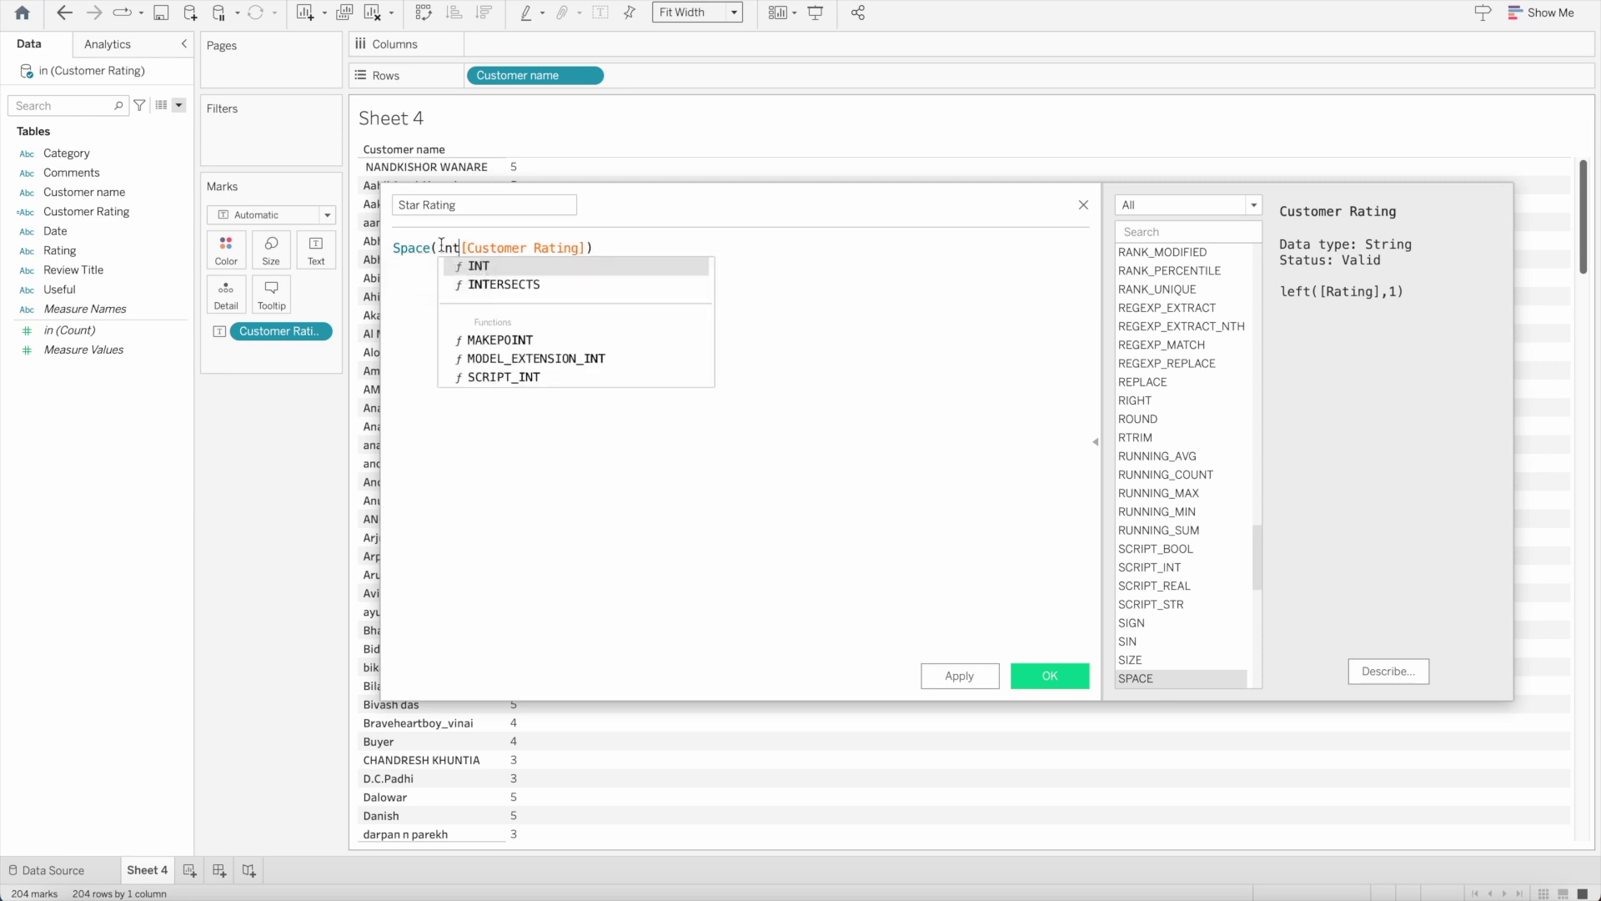
text(()
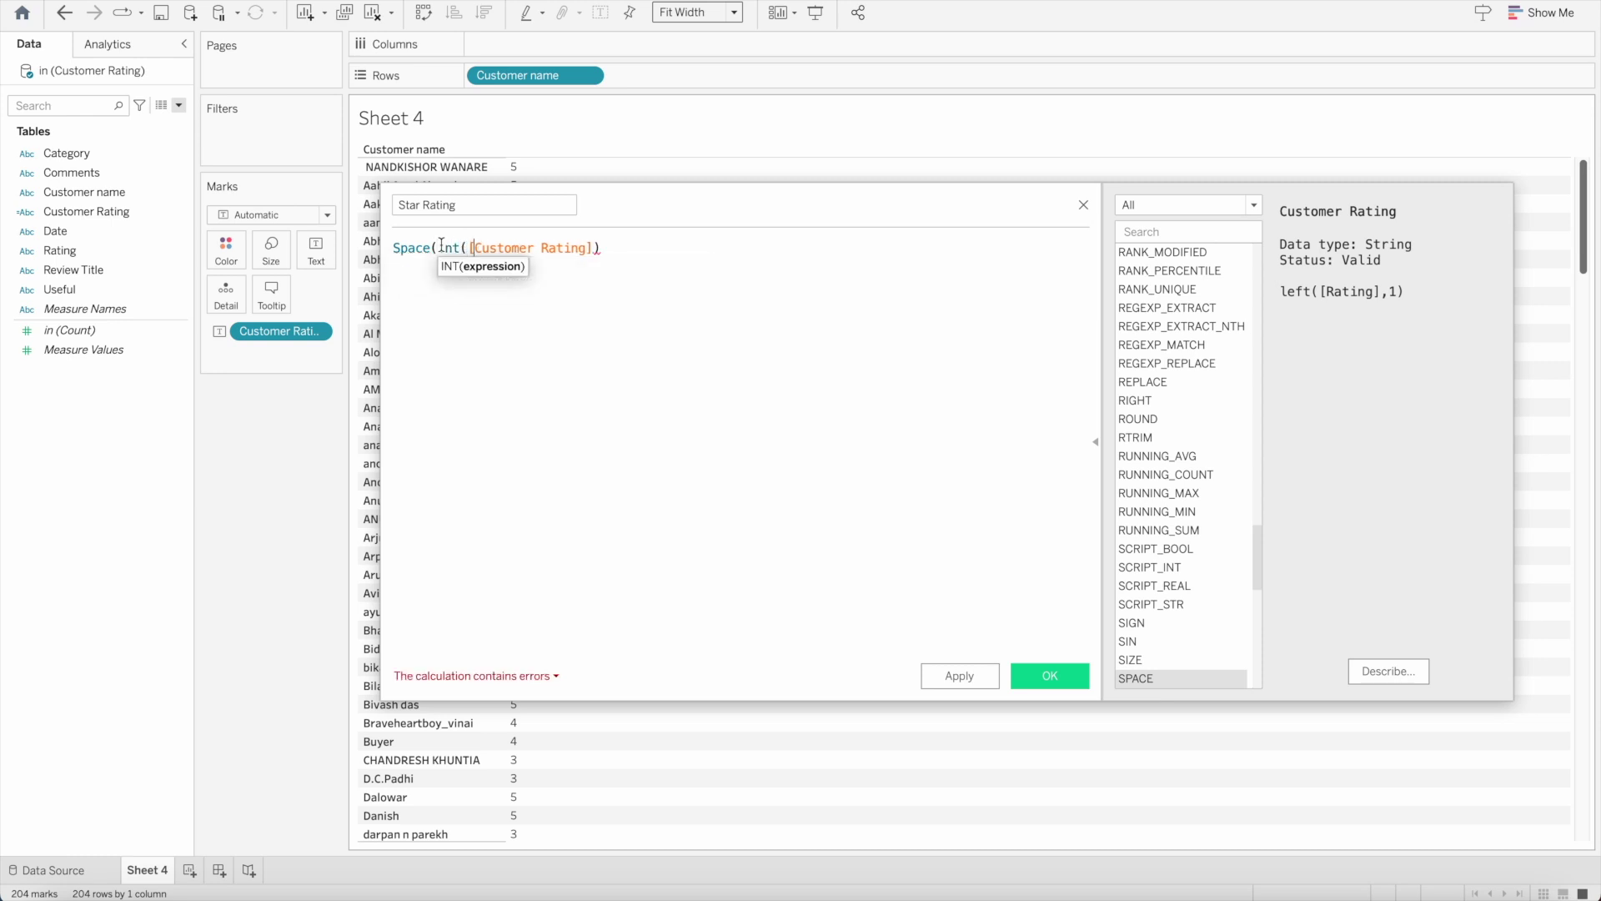
key(Right)
key(Right)
key(Right)
key(Right)
key(Right)
key(Right)
key(Right)
key(Right)
key(Right)
key(Right)
key(Right)
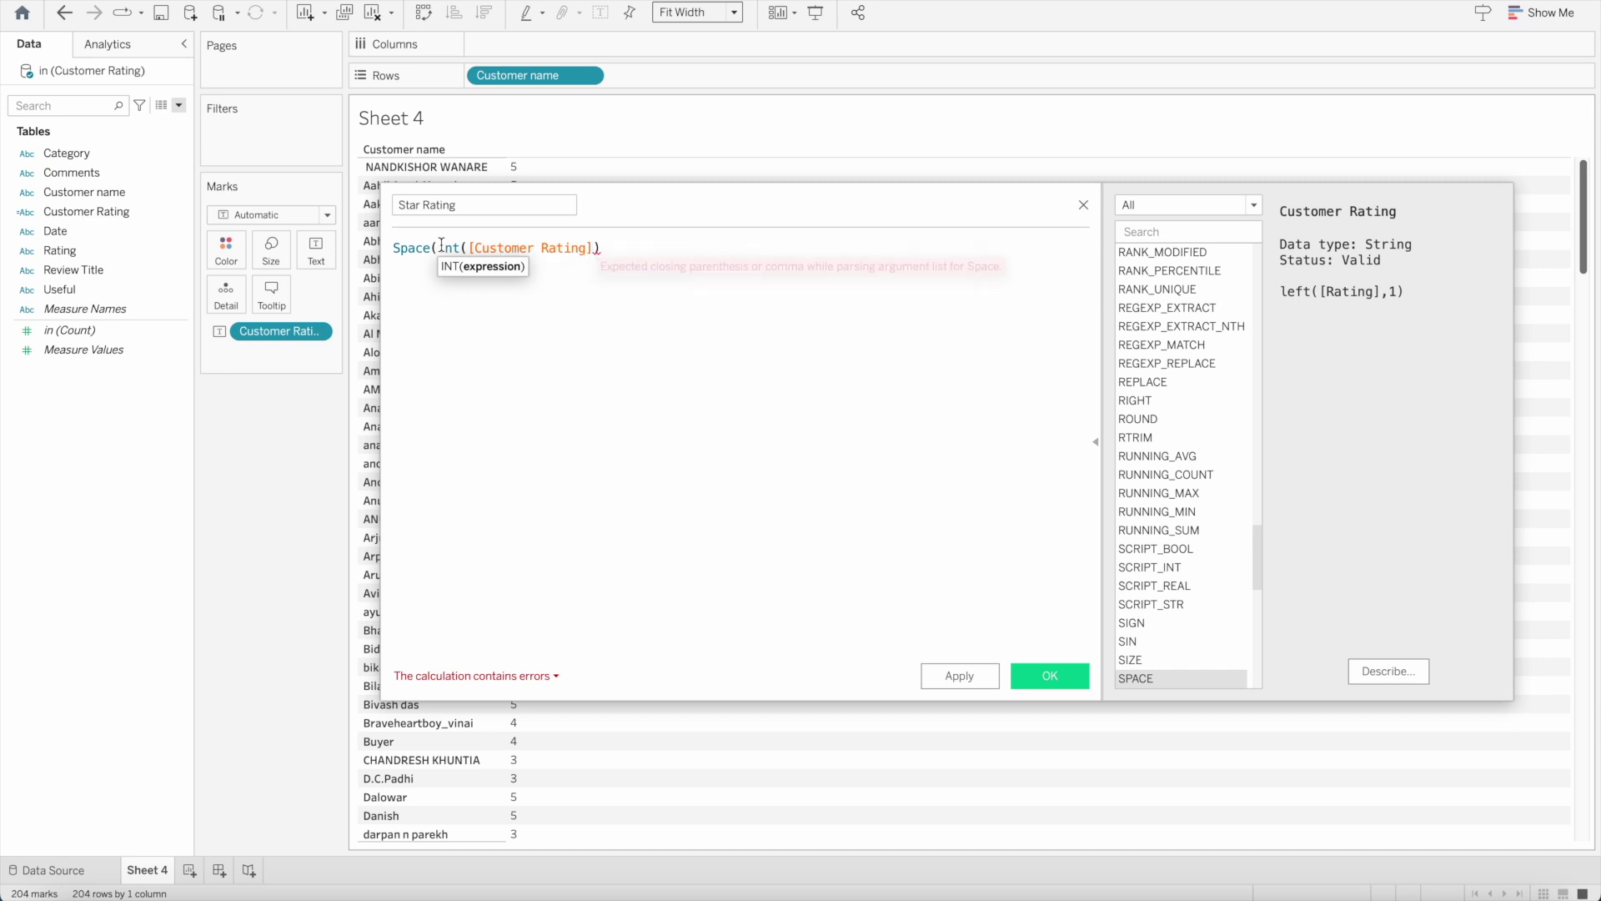
text())
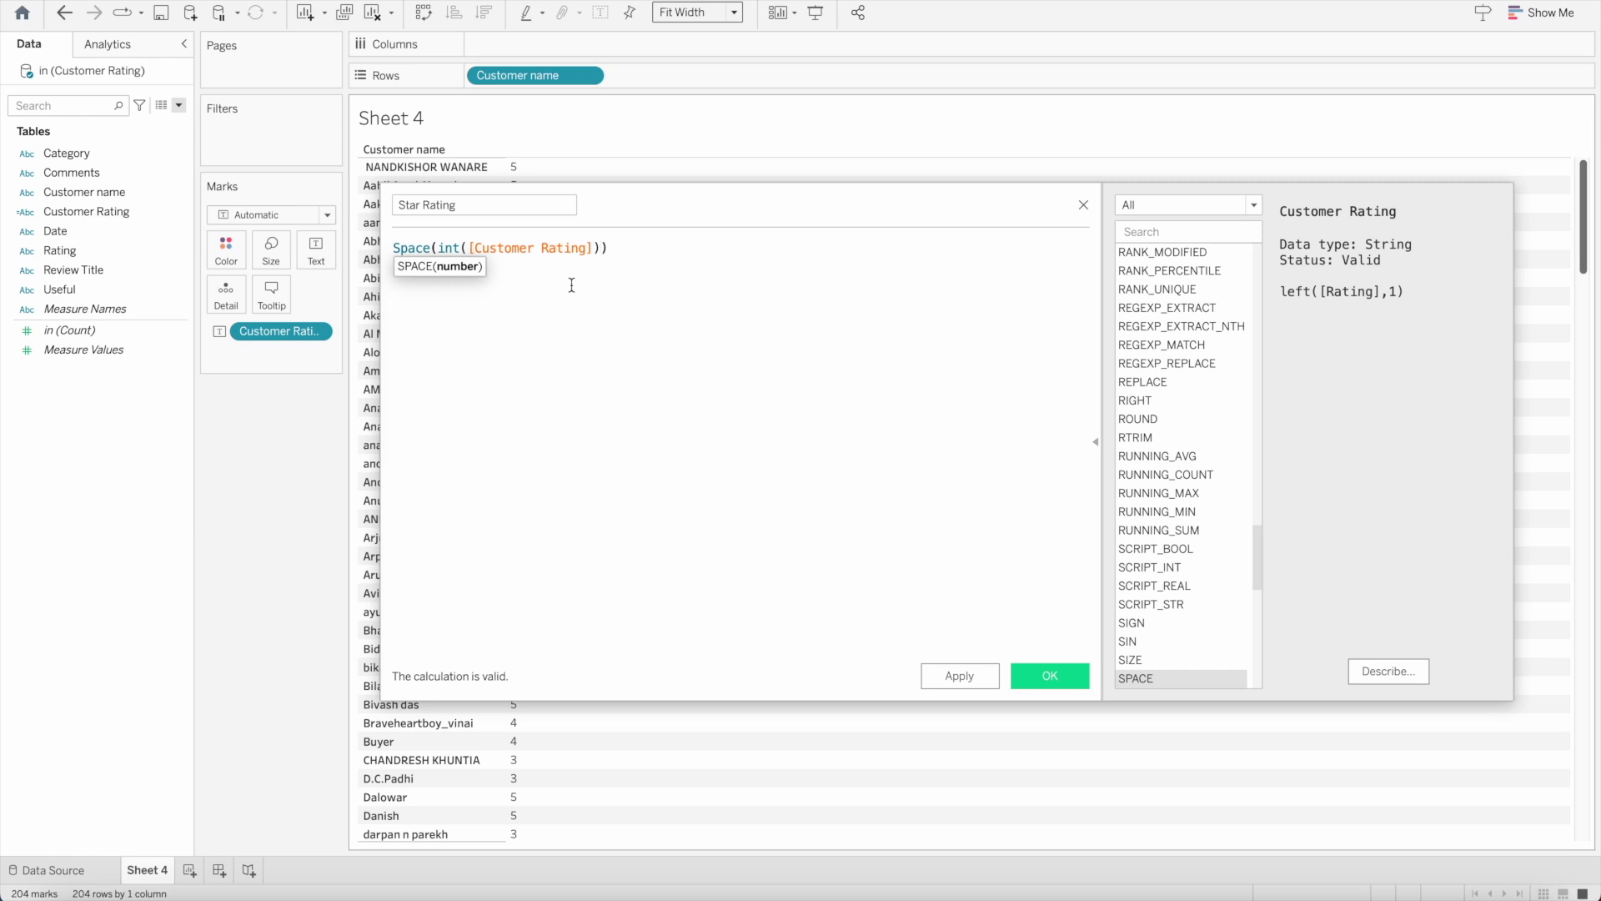
click(1049, 677)
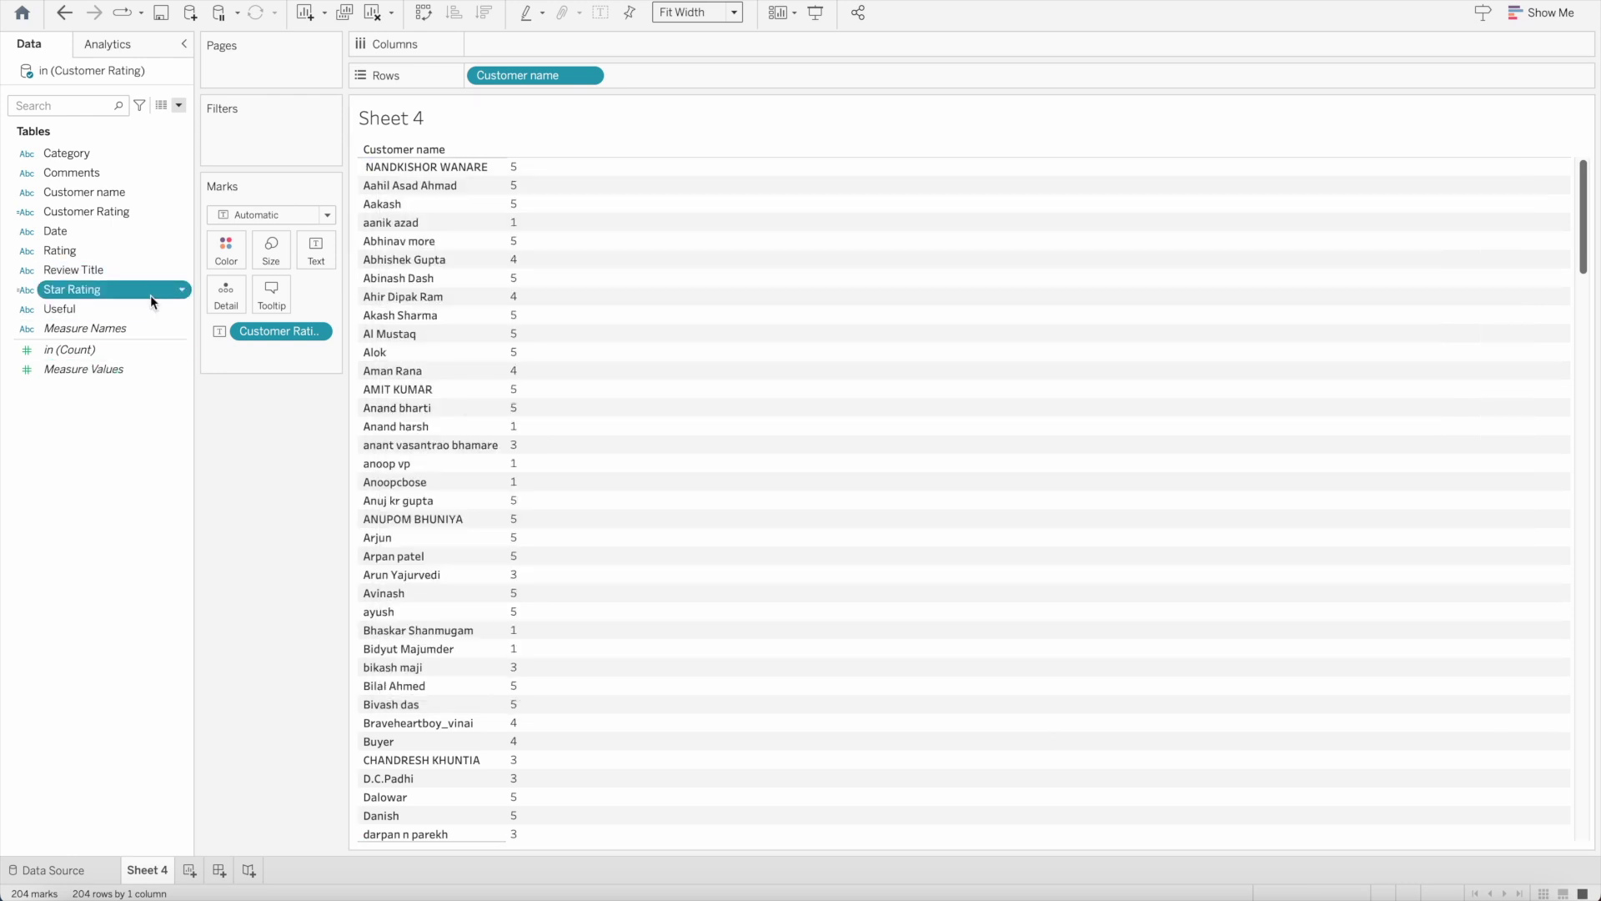
Add Star Rating to the Rows shelf beside Customer name
drag(138, 288, 794, 63)
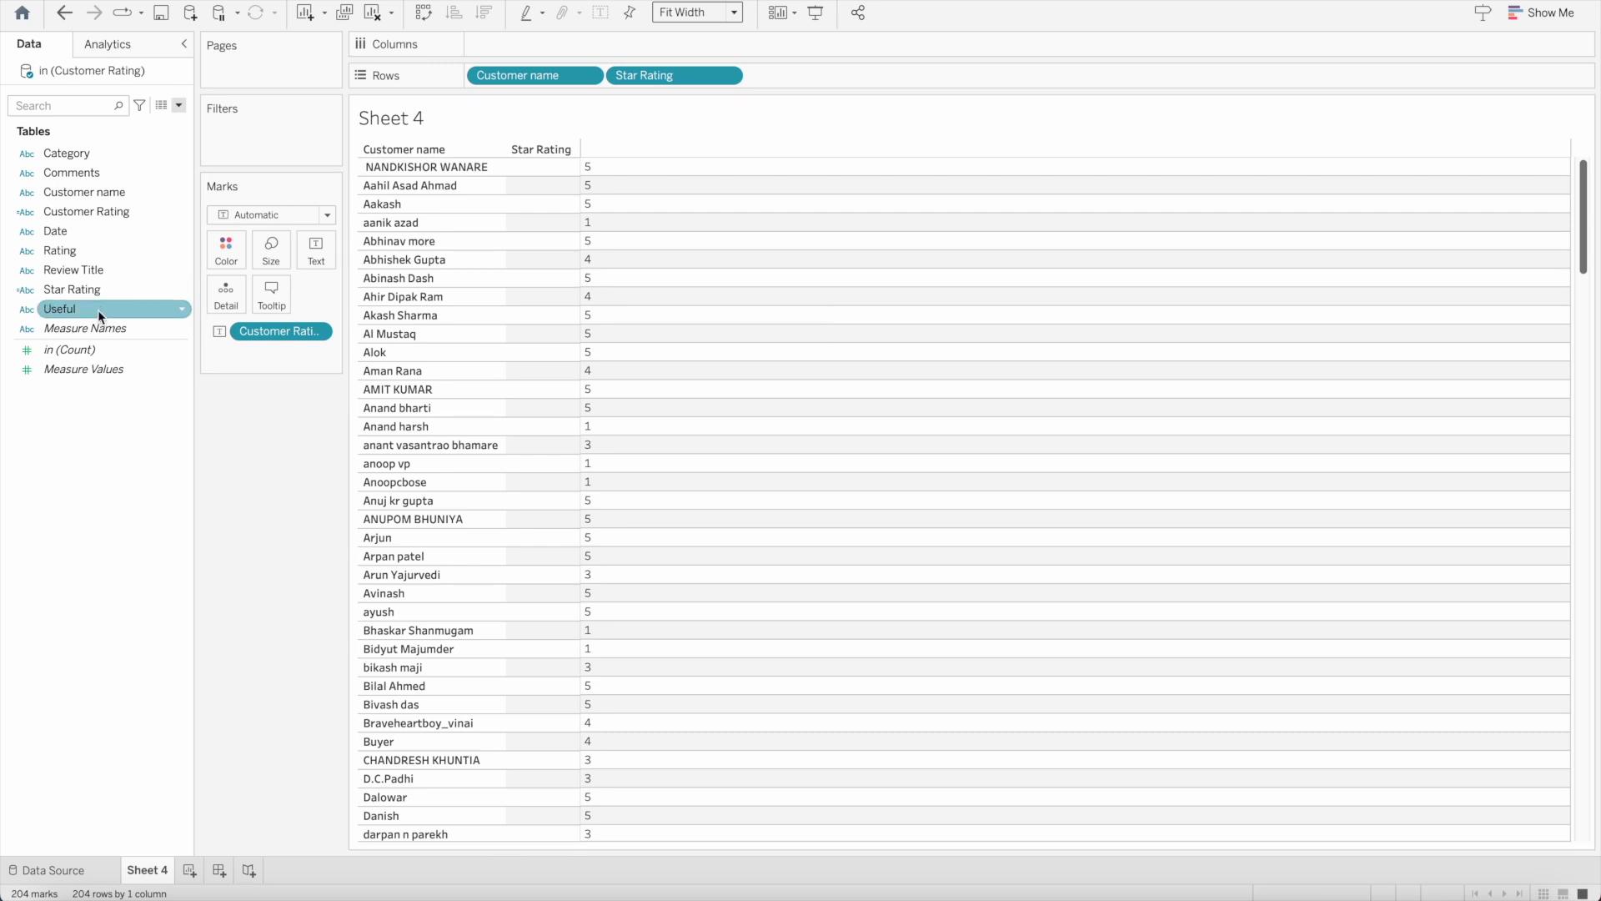
Reopen Star Rating and edit its formula to begin Replace(Space(int([Customer Rating])),
right_click(97, 289)
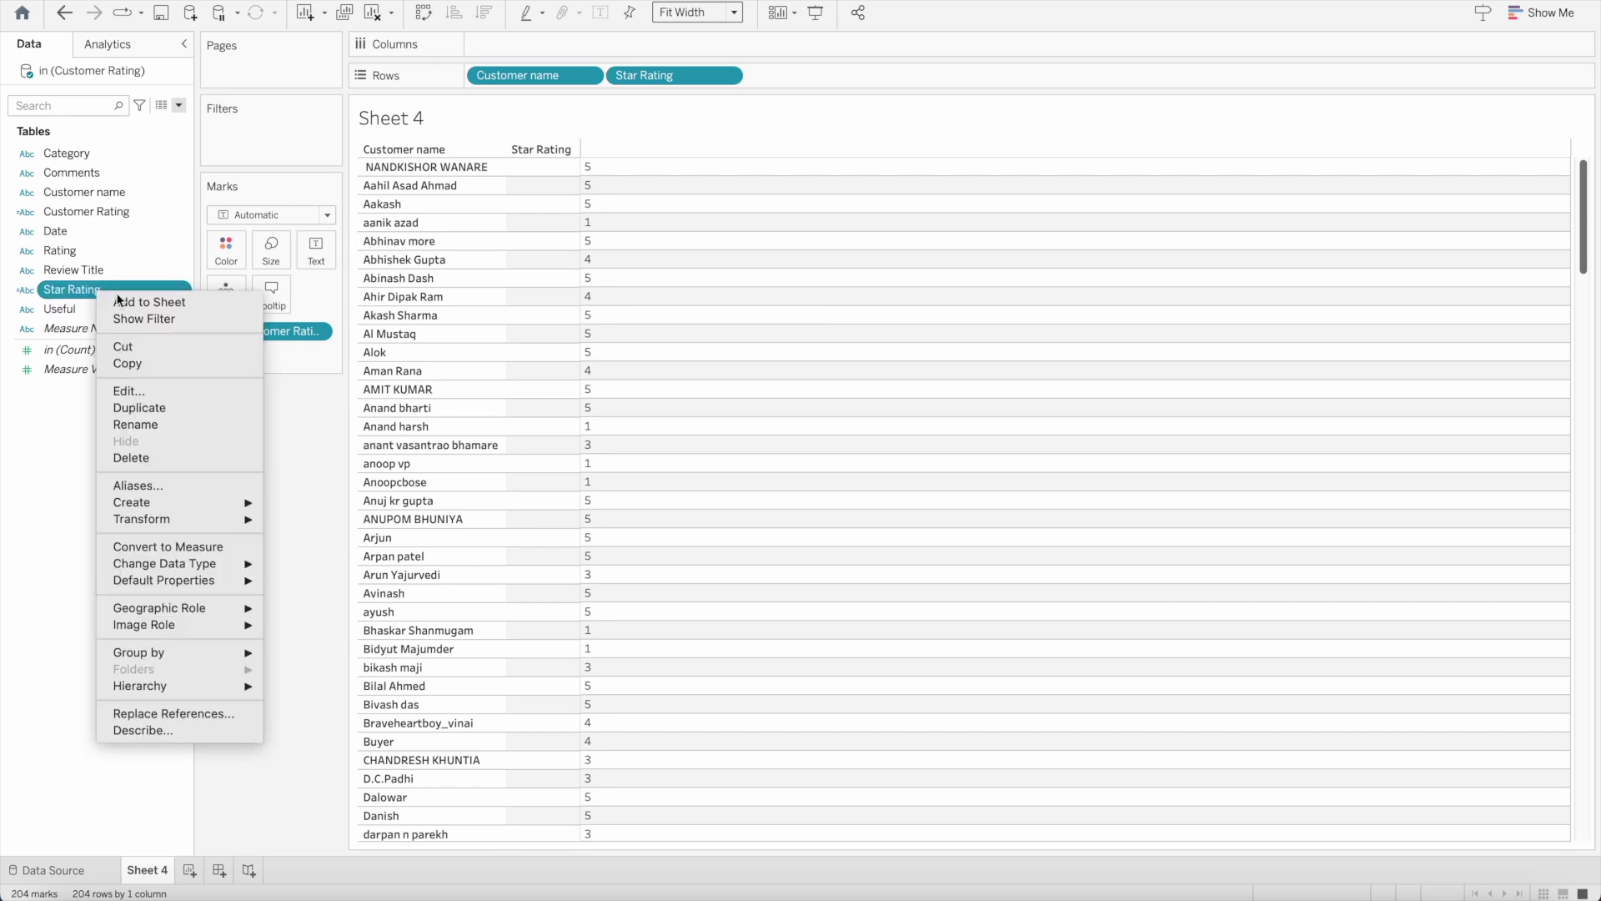
click(148, 393)
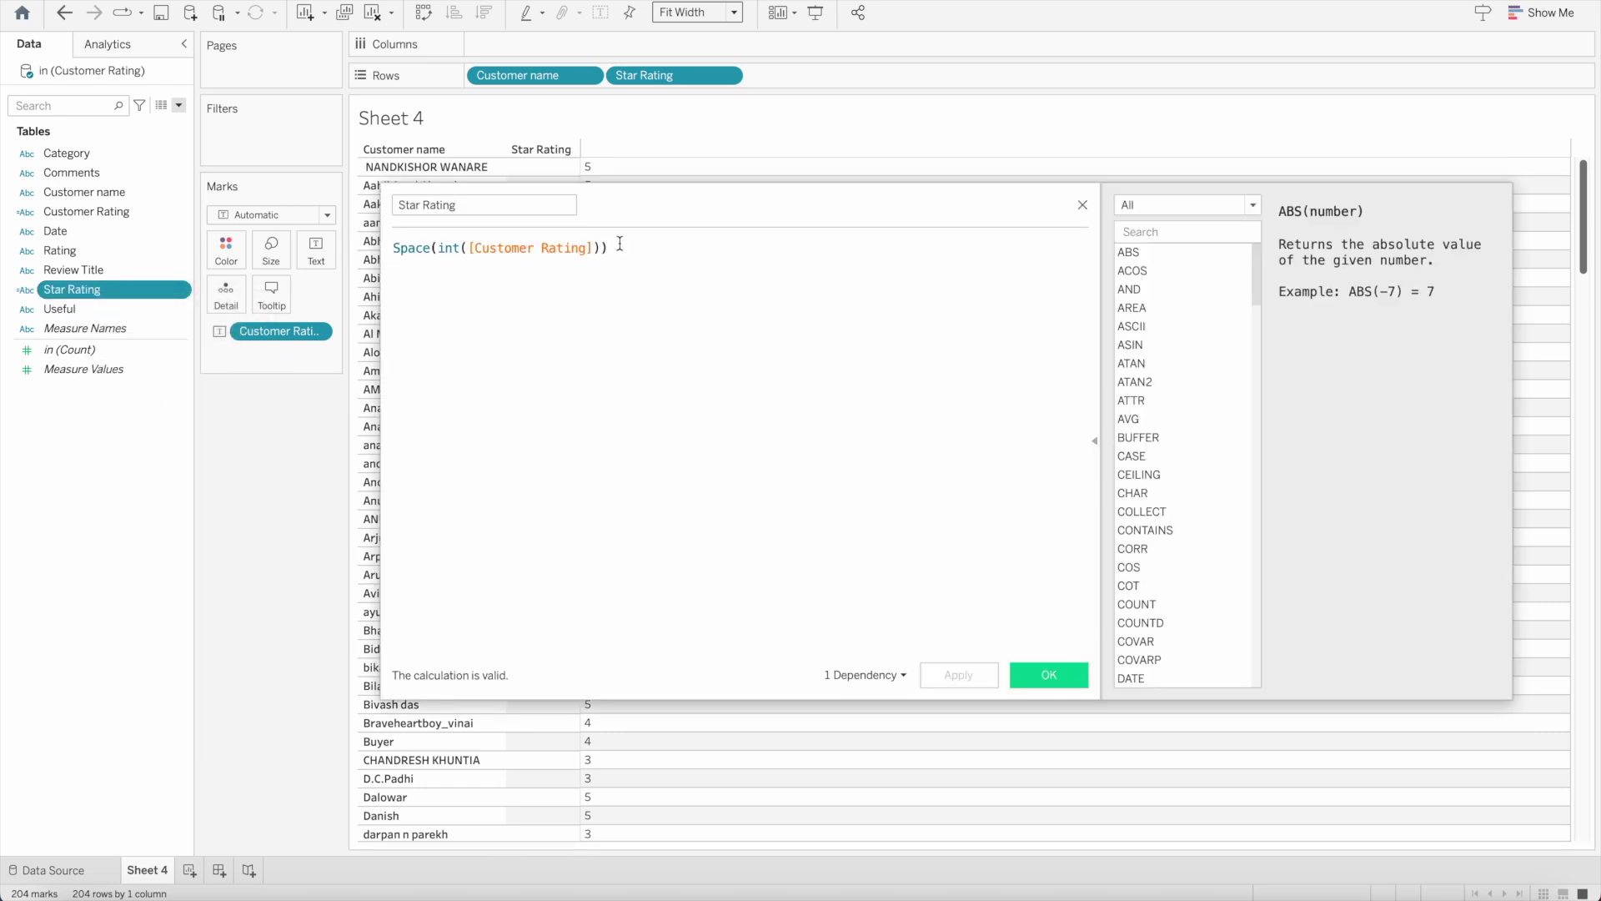
click(393, 248)
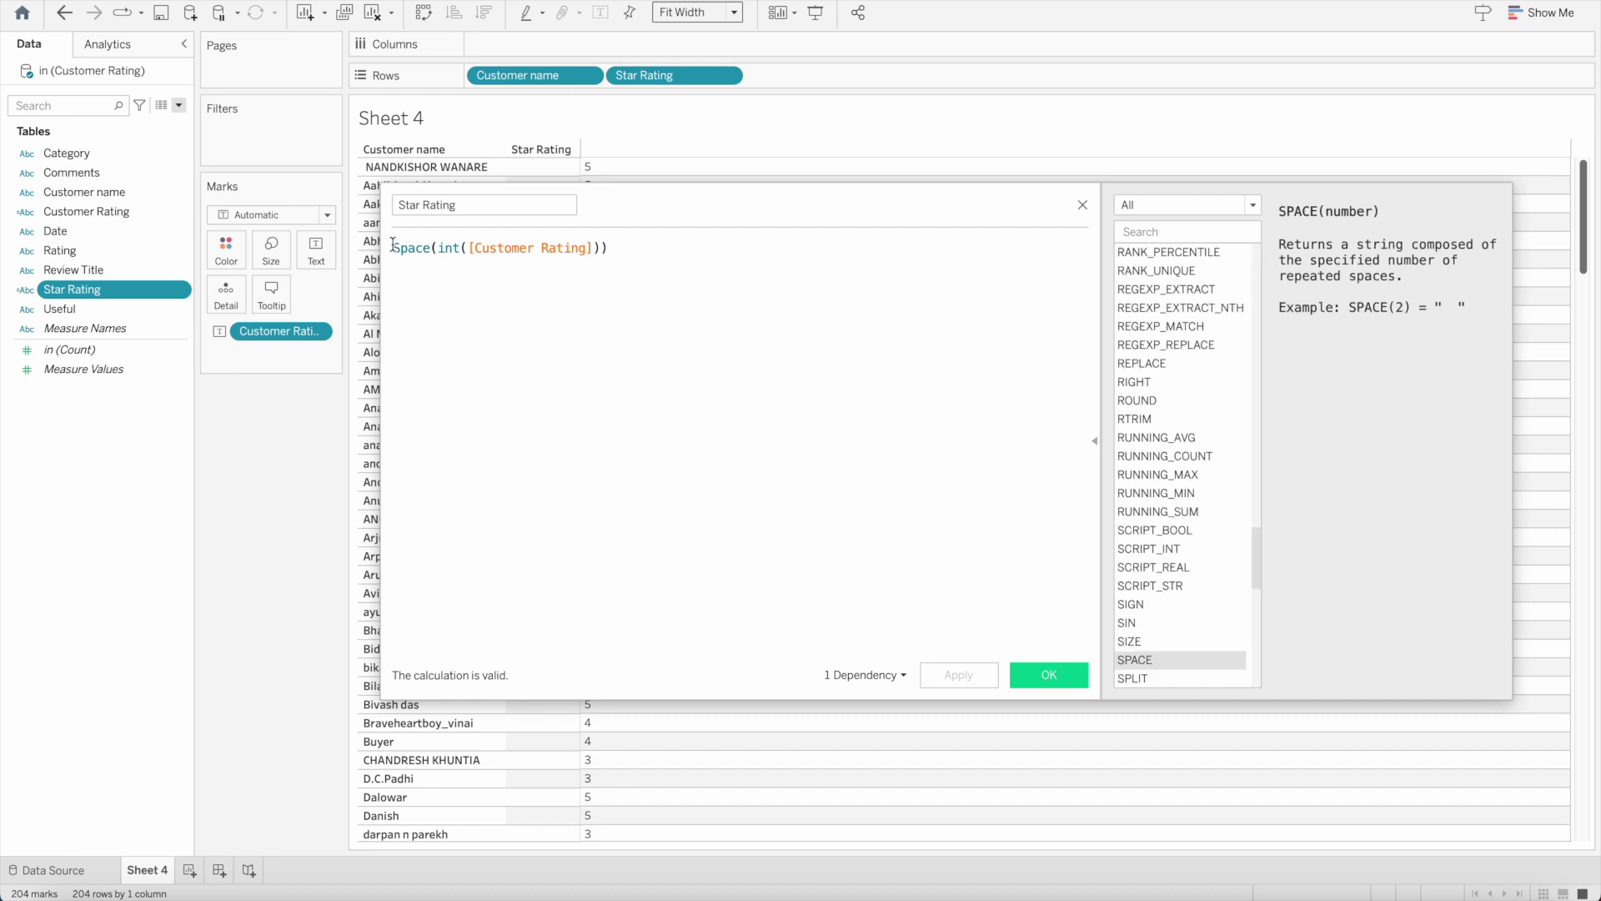
text(Replace()
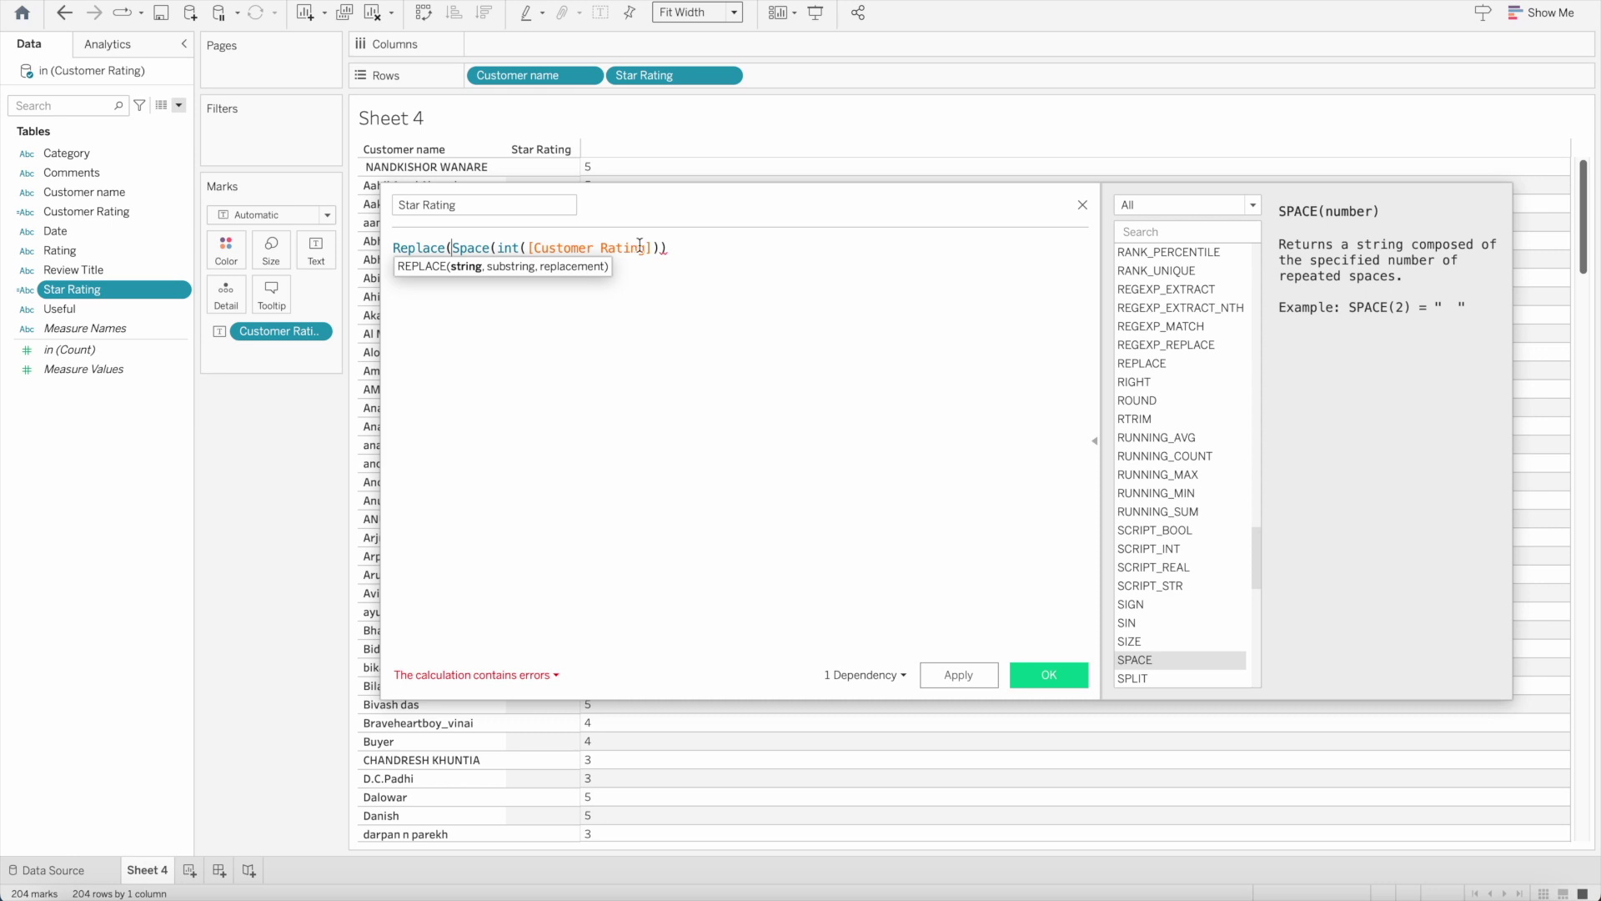
click(669, 247)
text(,)
Select the filled star ★ (2605) on the jrgraphix Miscellaneous Symbols page in Chrome
click(201, 891)
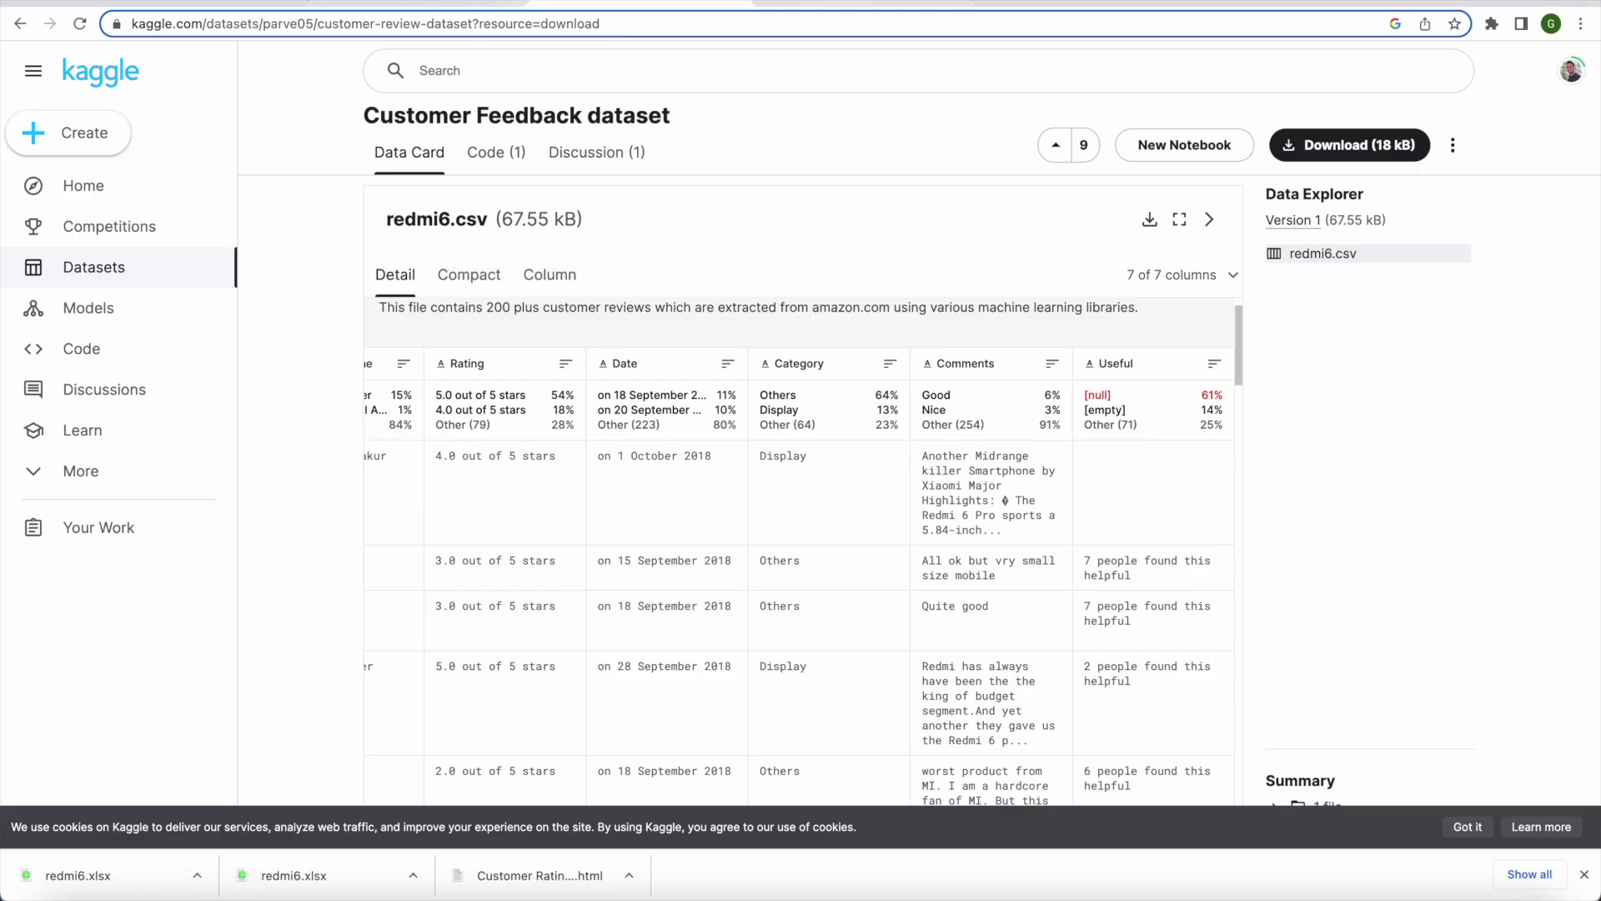
click(846, 4)
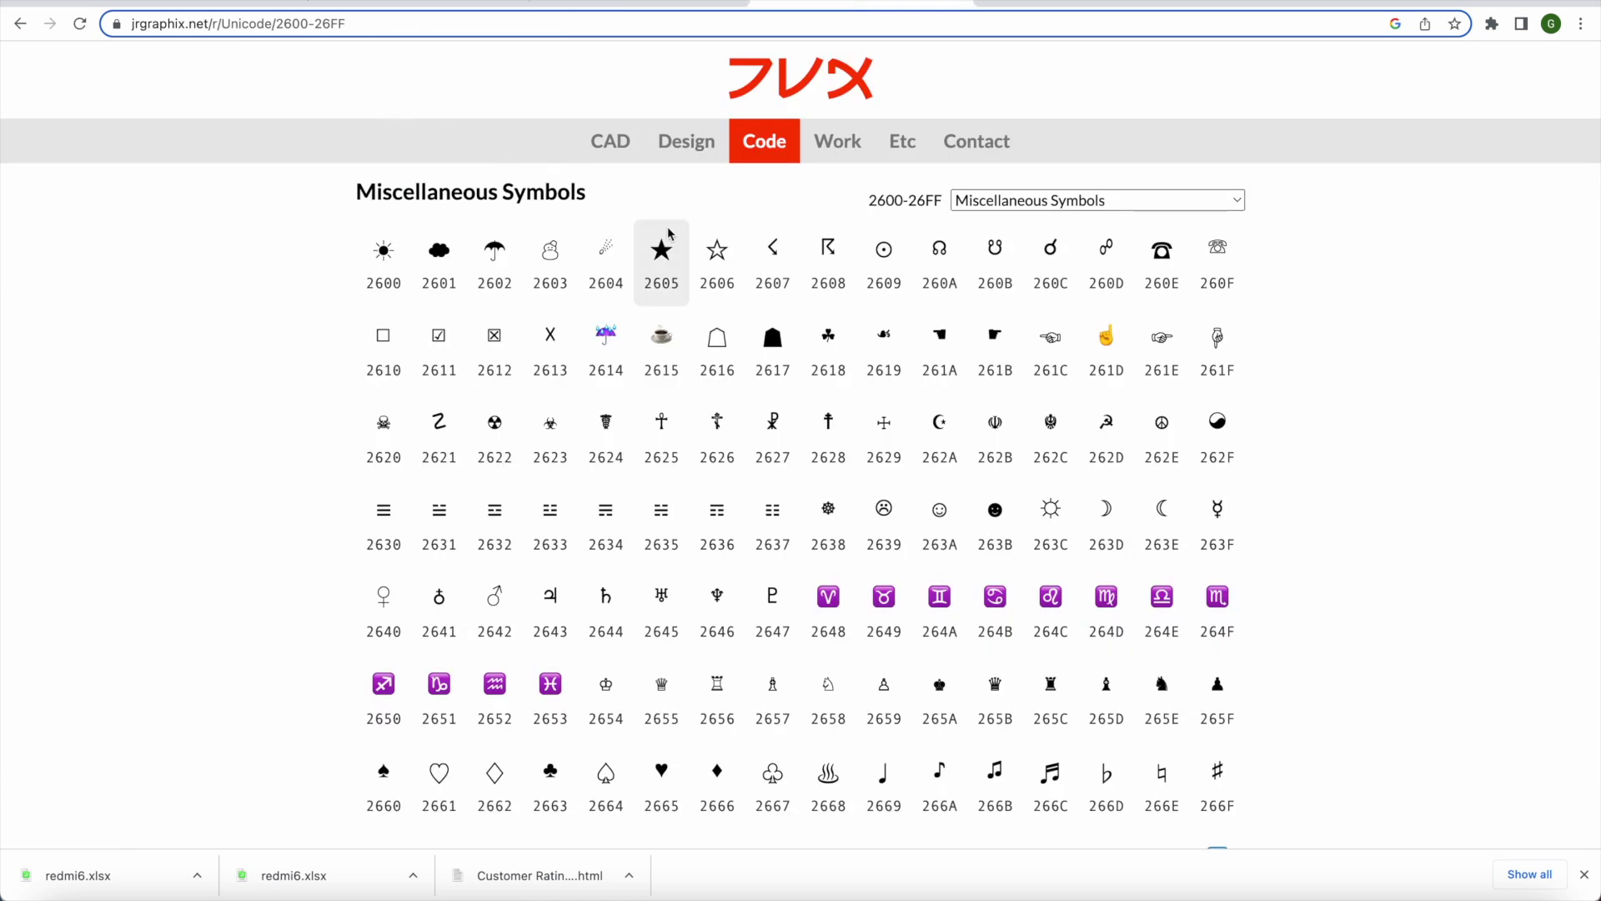
double_click(661, 247)
Complete the formula as Replace(Space(int([Customer Rating]))," ", "★"), then apply and confirm it
click(1280, 895)
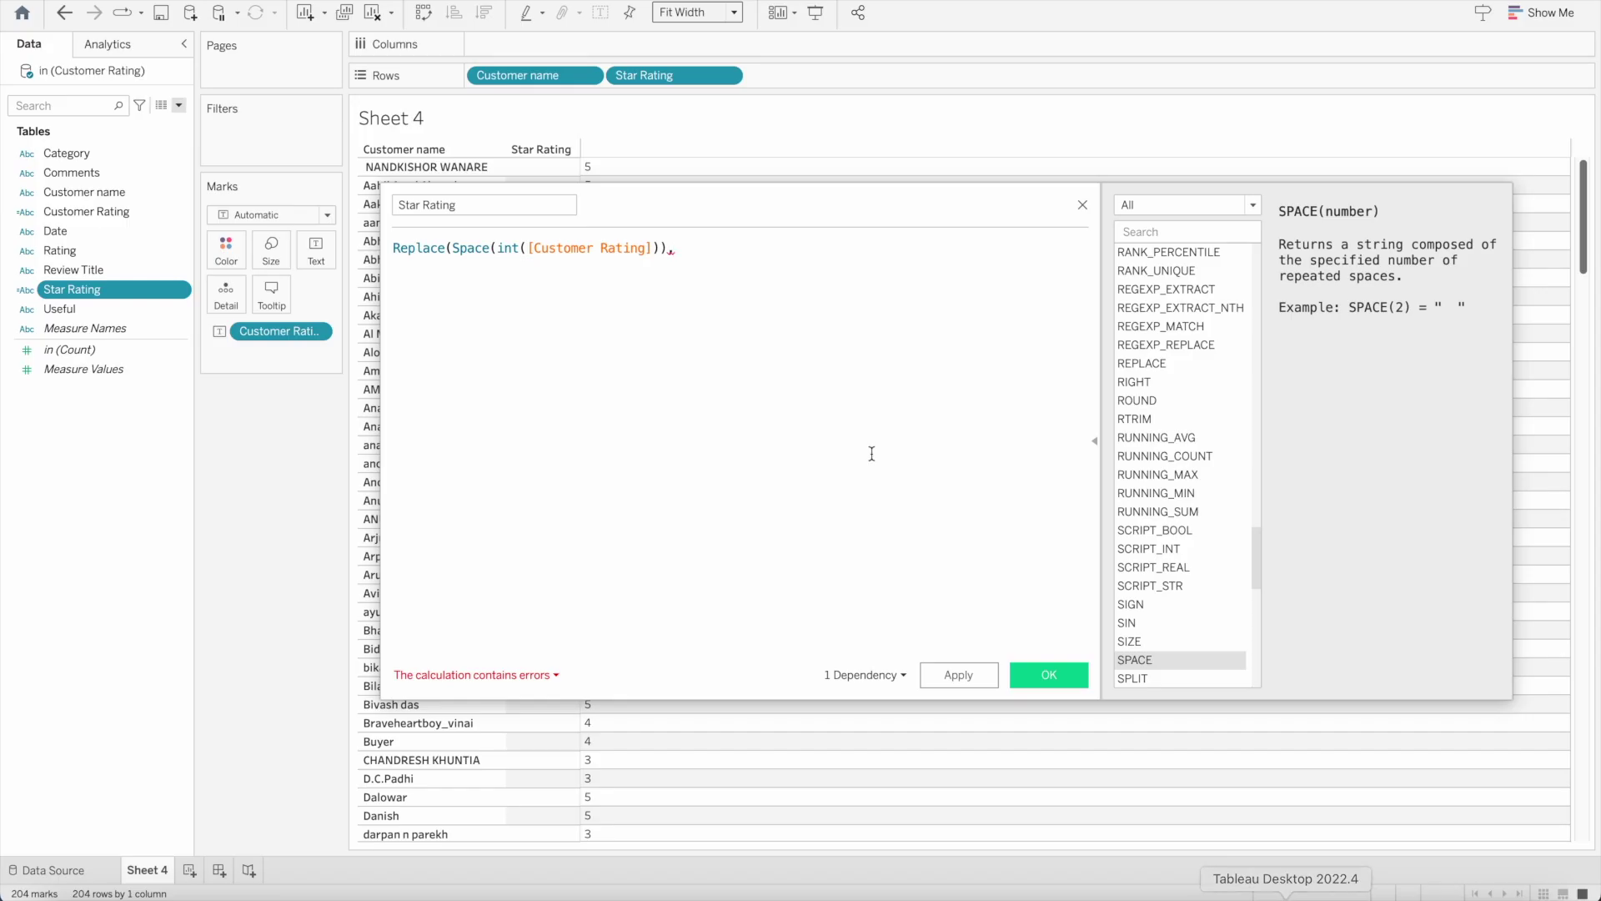
text(")
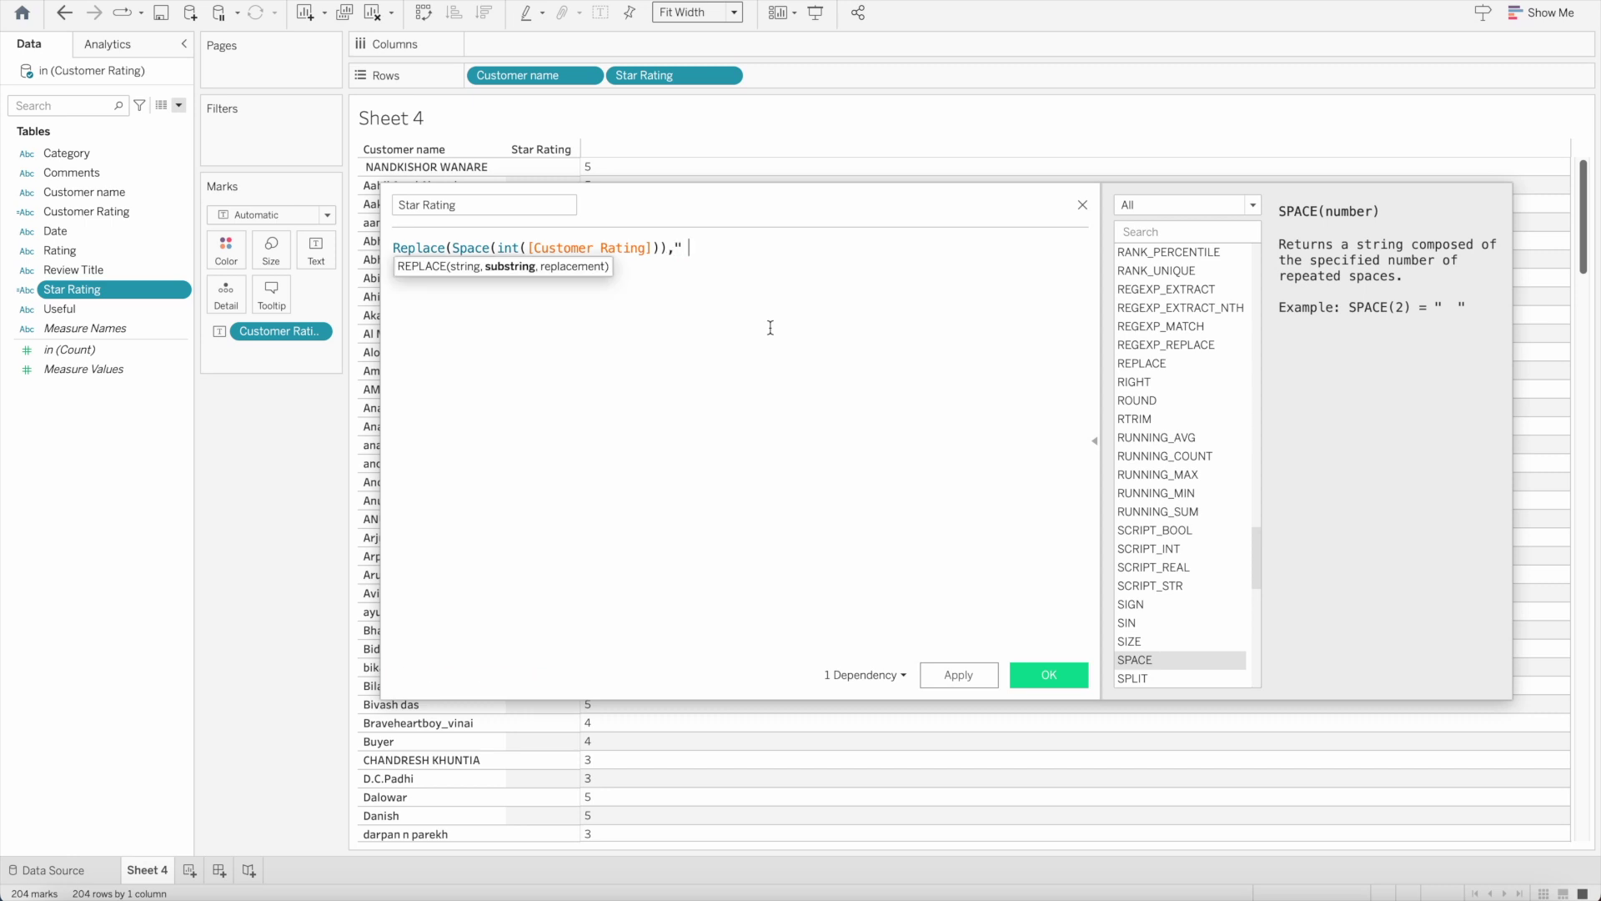
text( " , "*"))
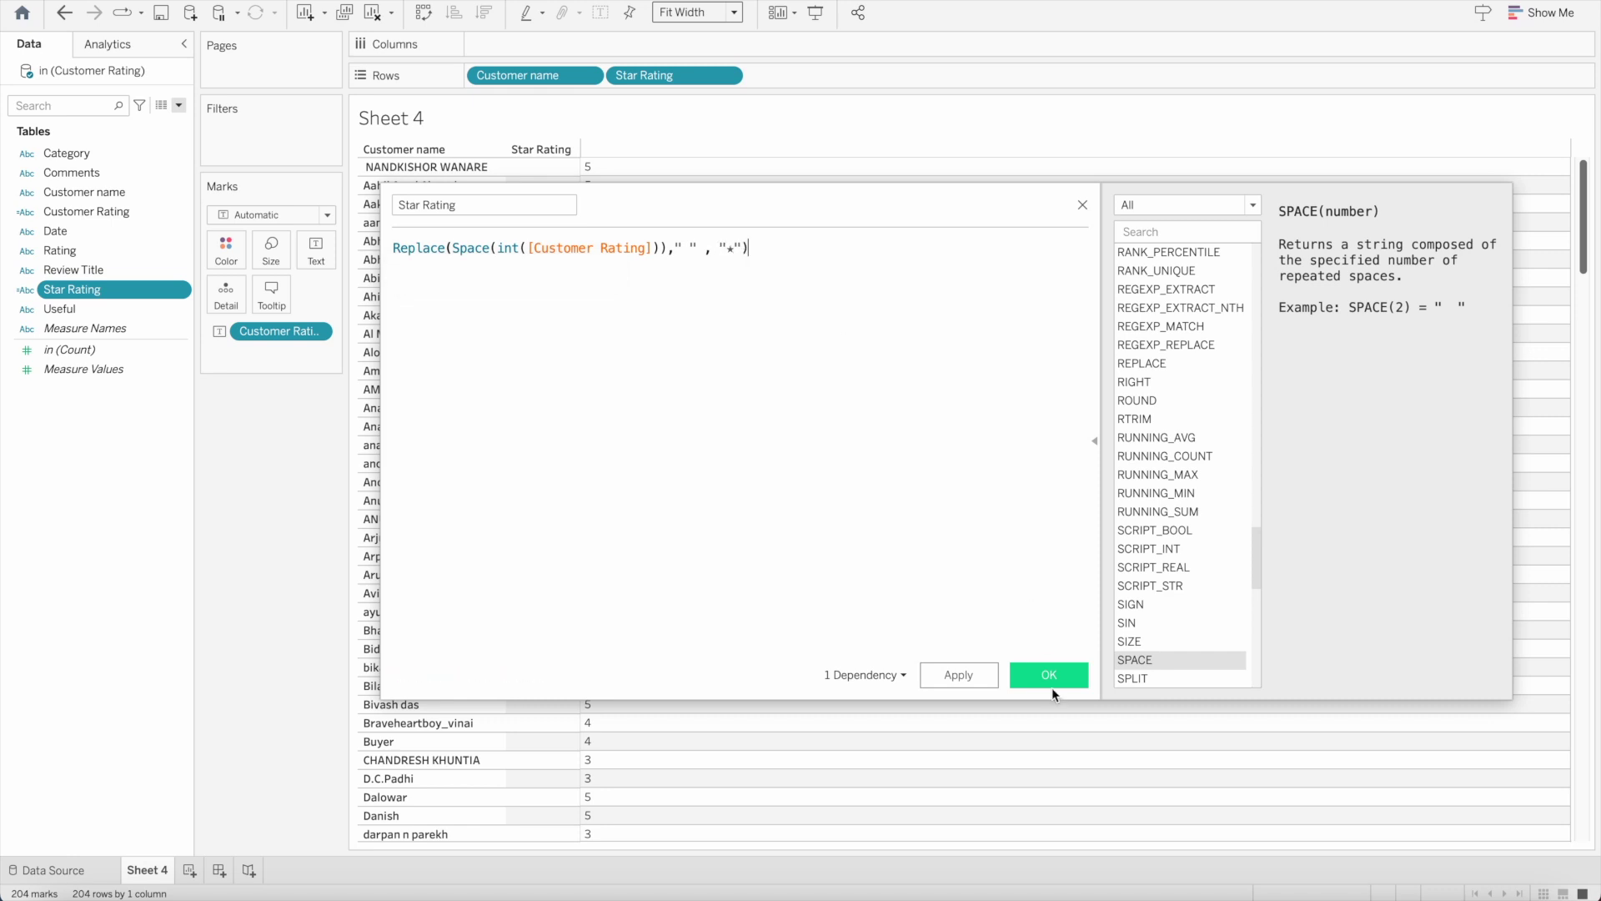
click(972, 677)
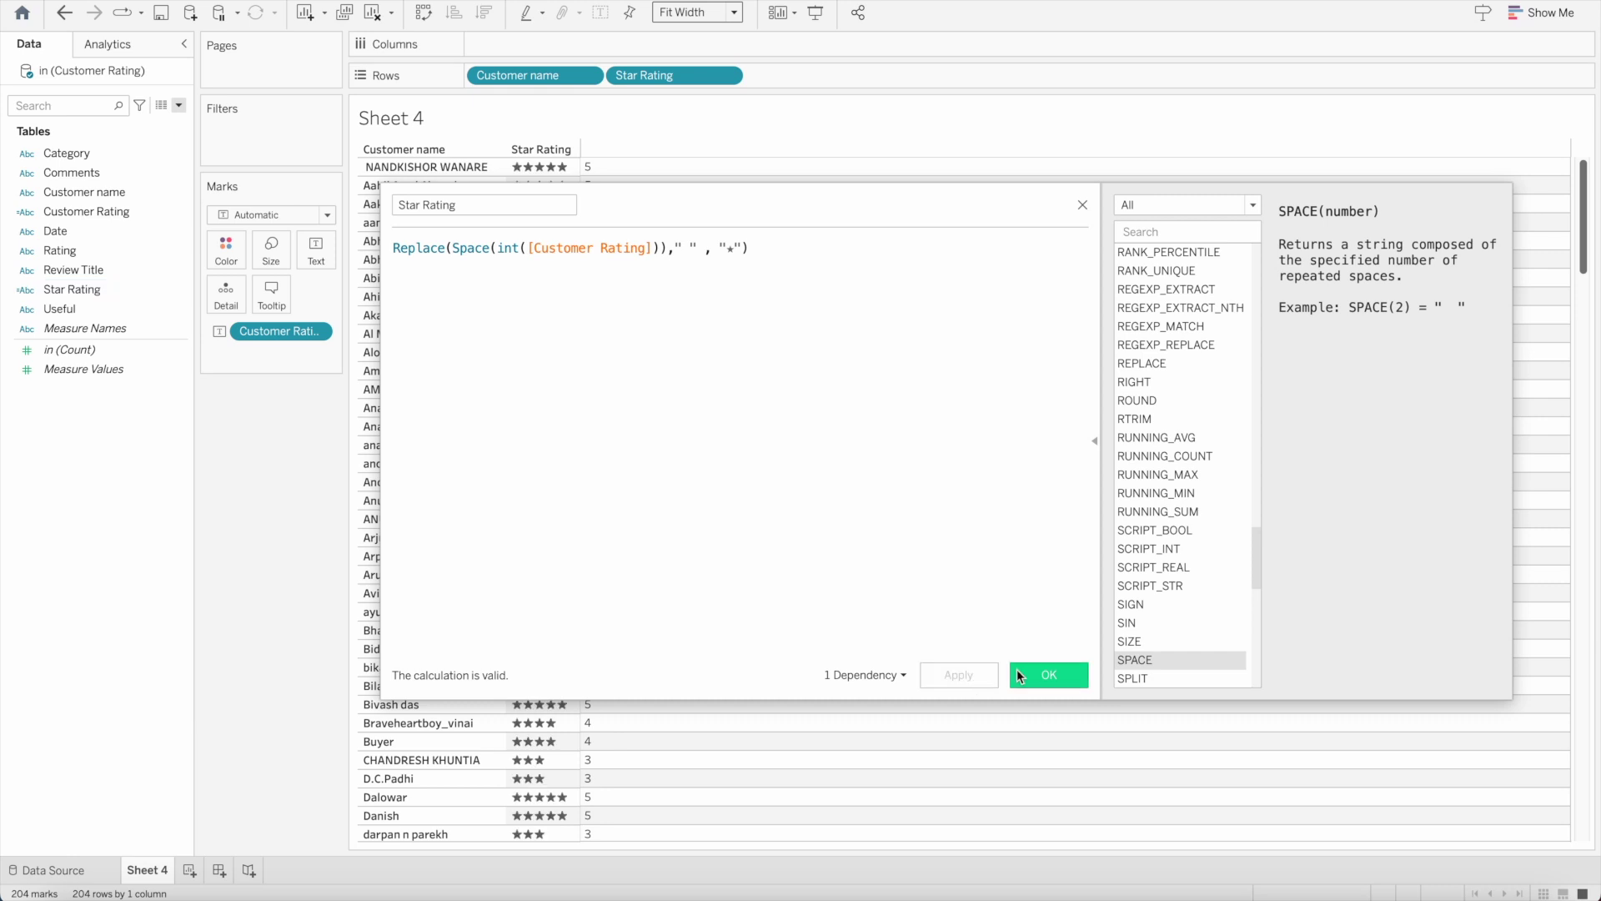
click(1028, 673)
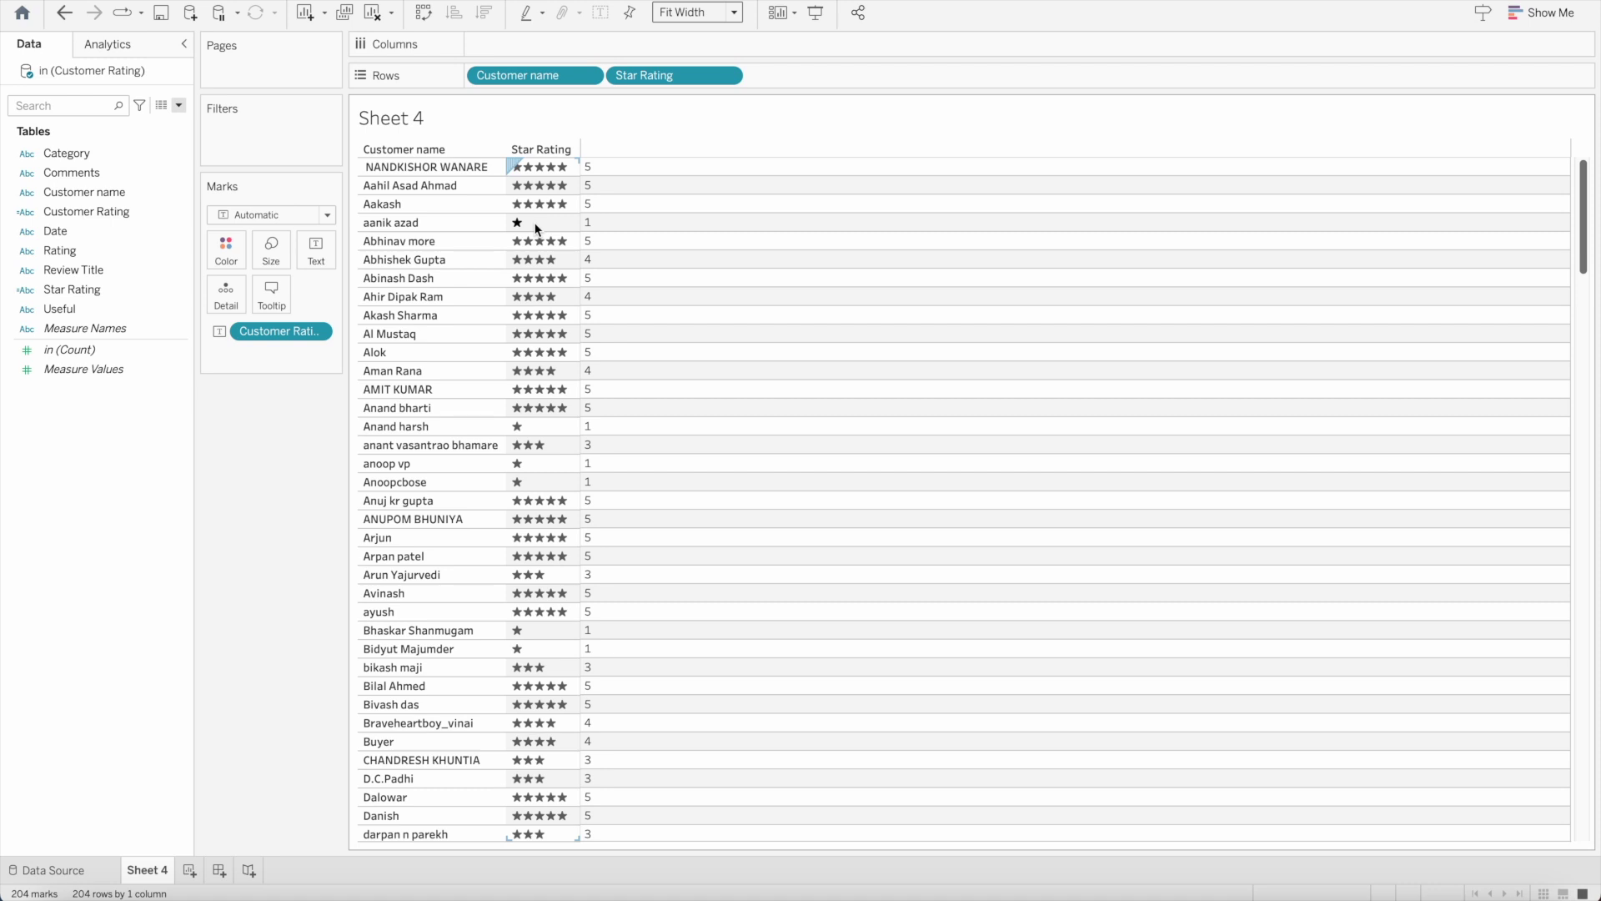
Append '+' and a pasted copy of the star expression to Star Rating, then copy ☆ (2606)
right_click(97, 289)
click(138, 386)
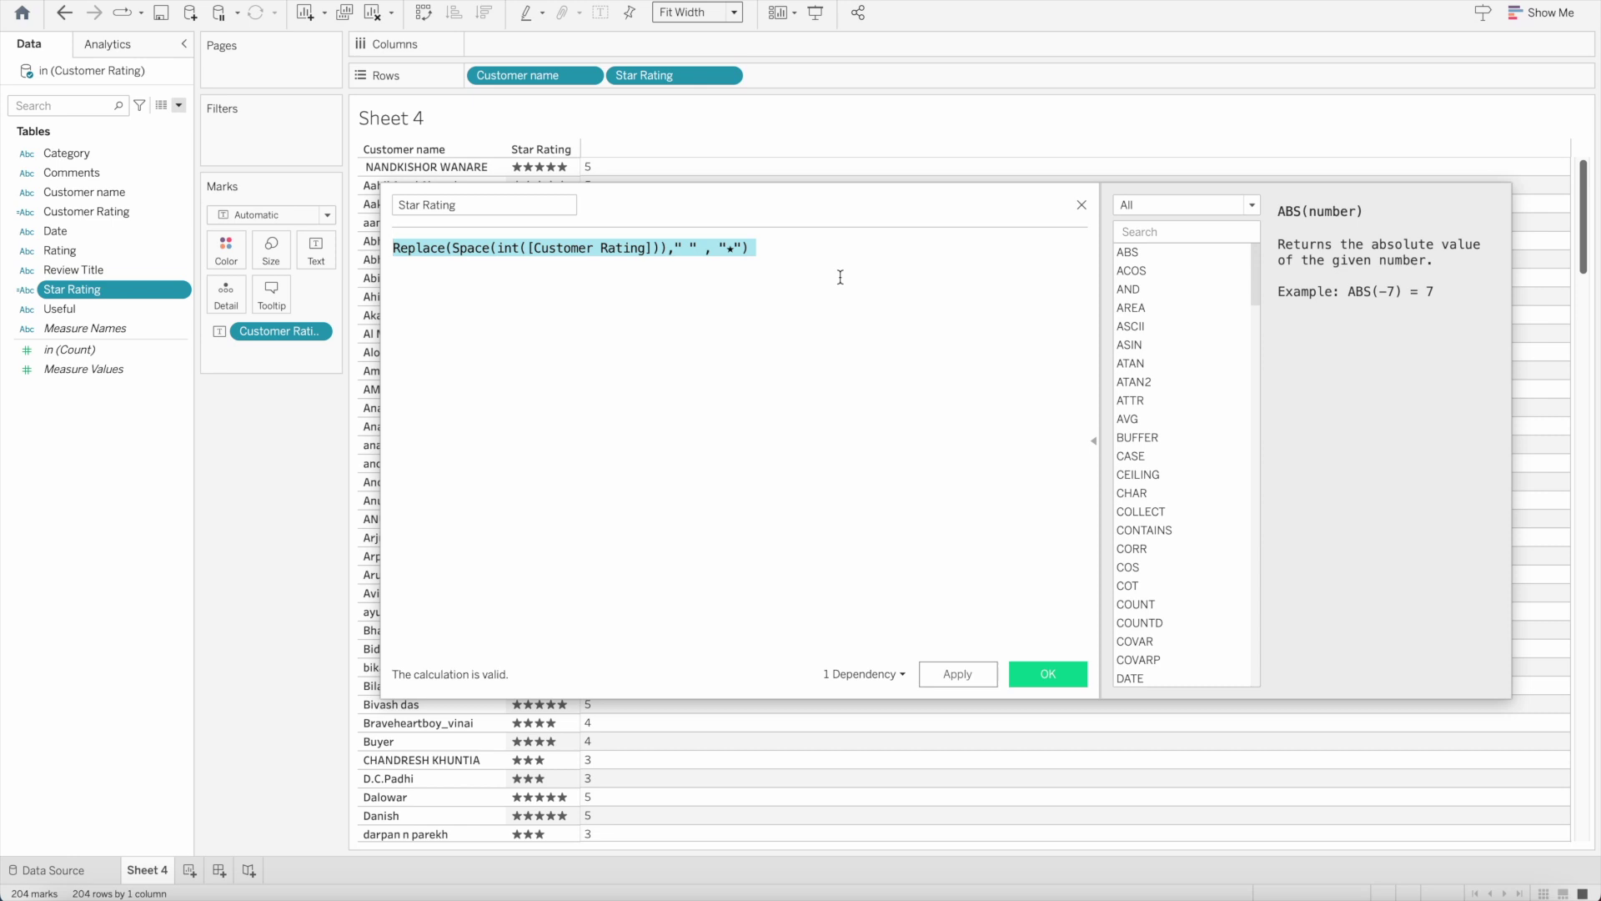
click(825, 251)
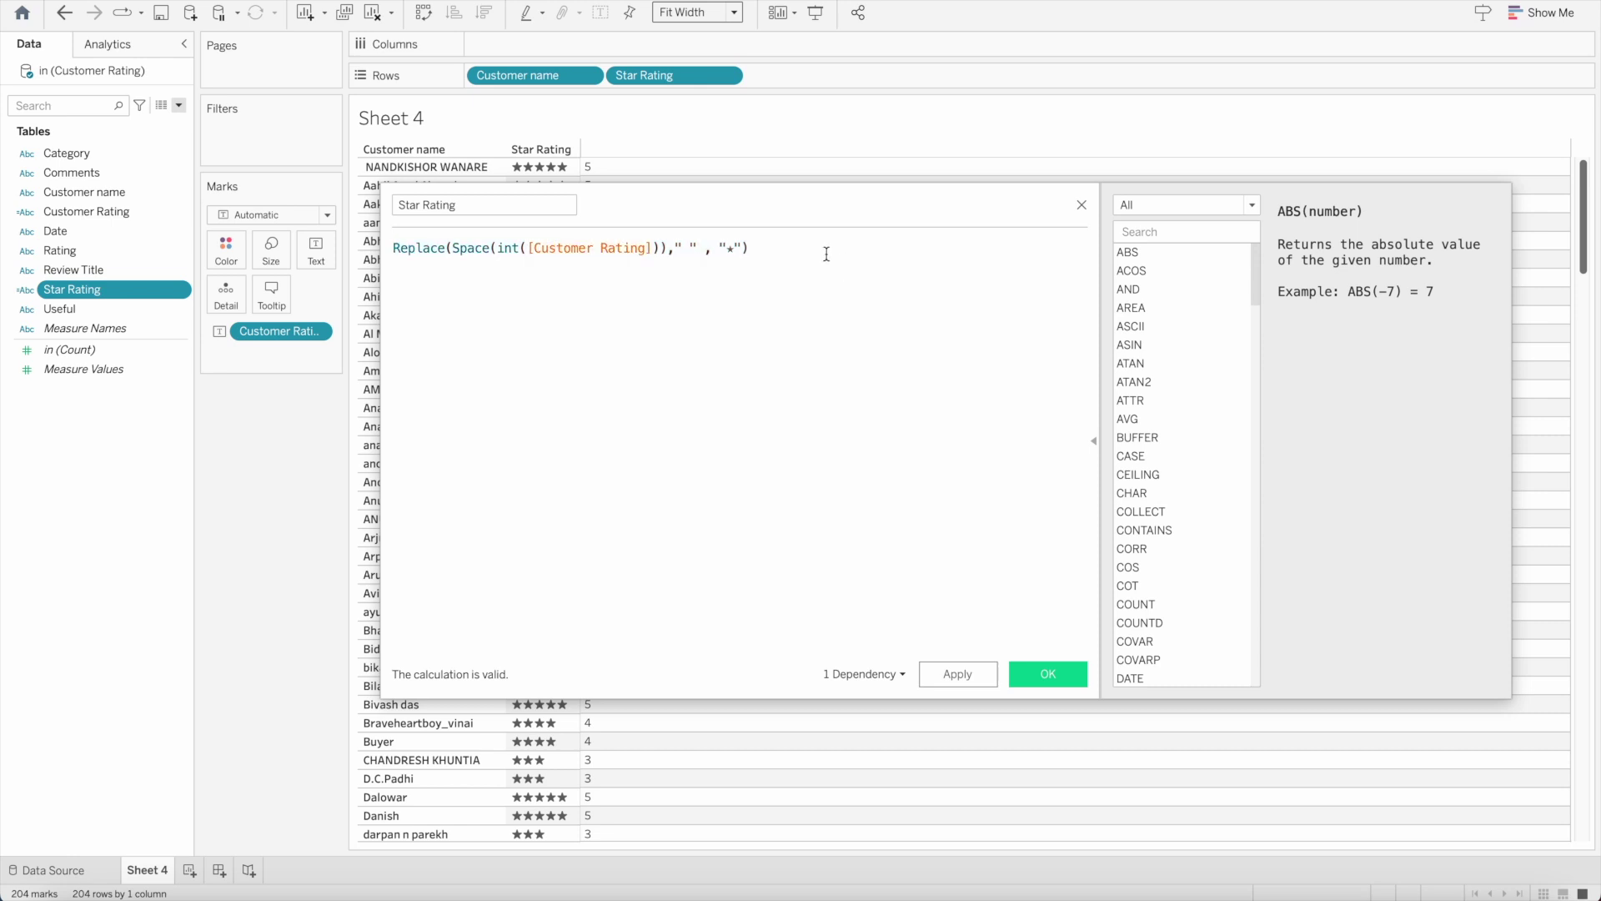
text(+)
text(Replace(Space(int([Customer Rating]))," " " , "*"))
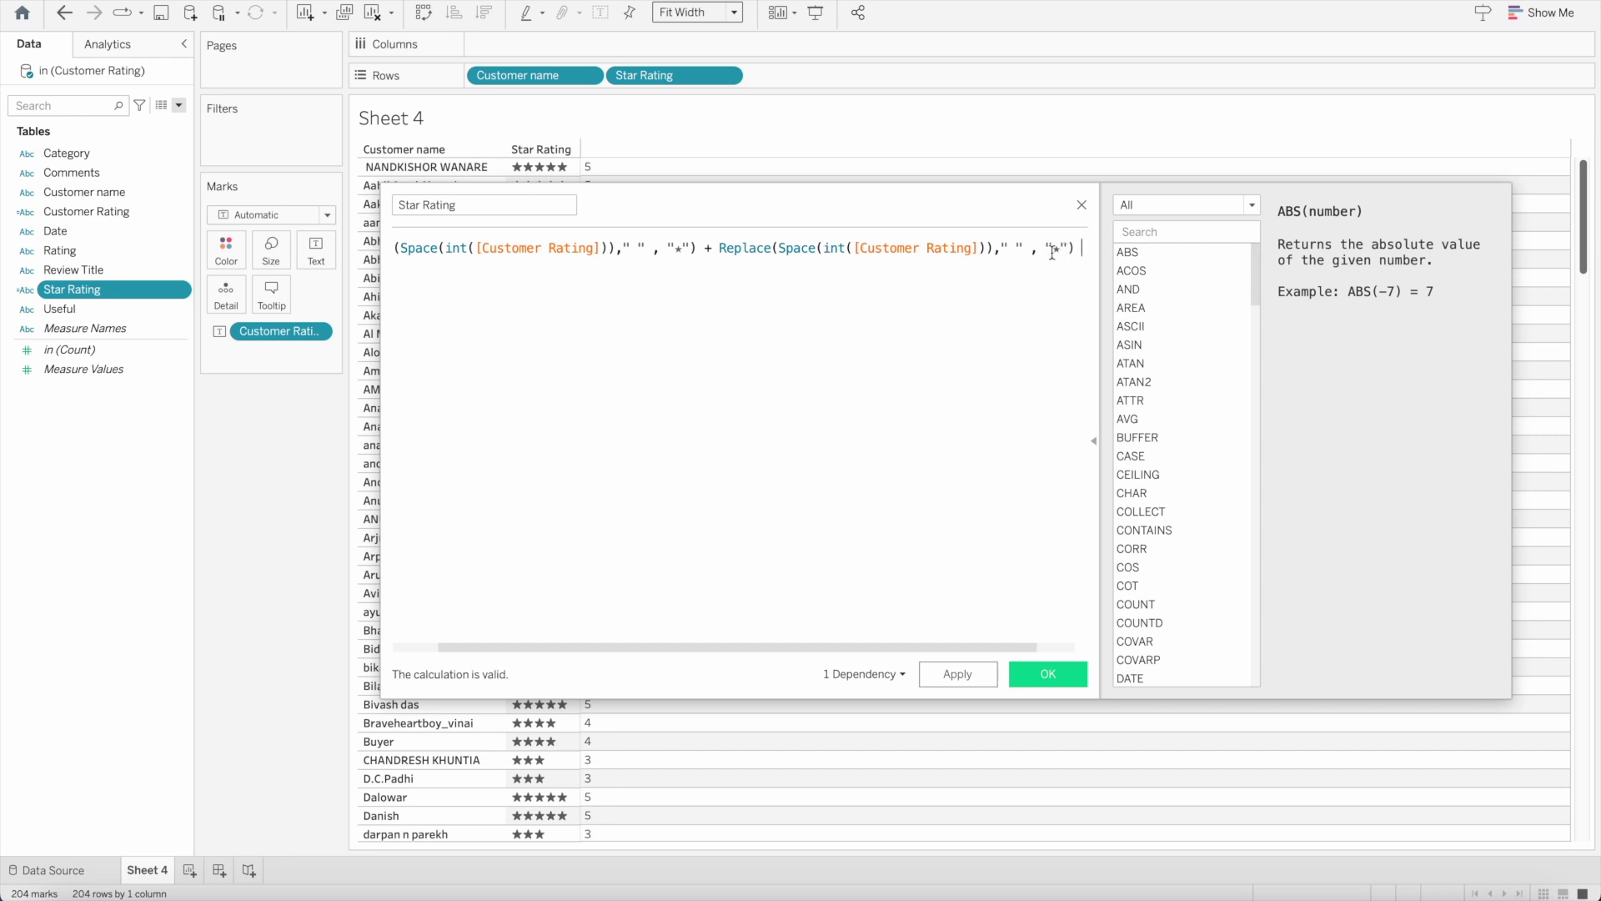
click(201, 896)
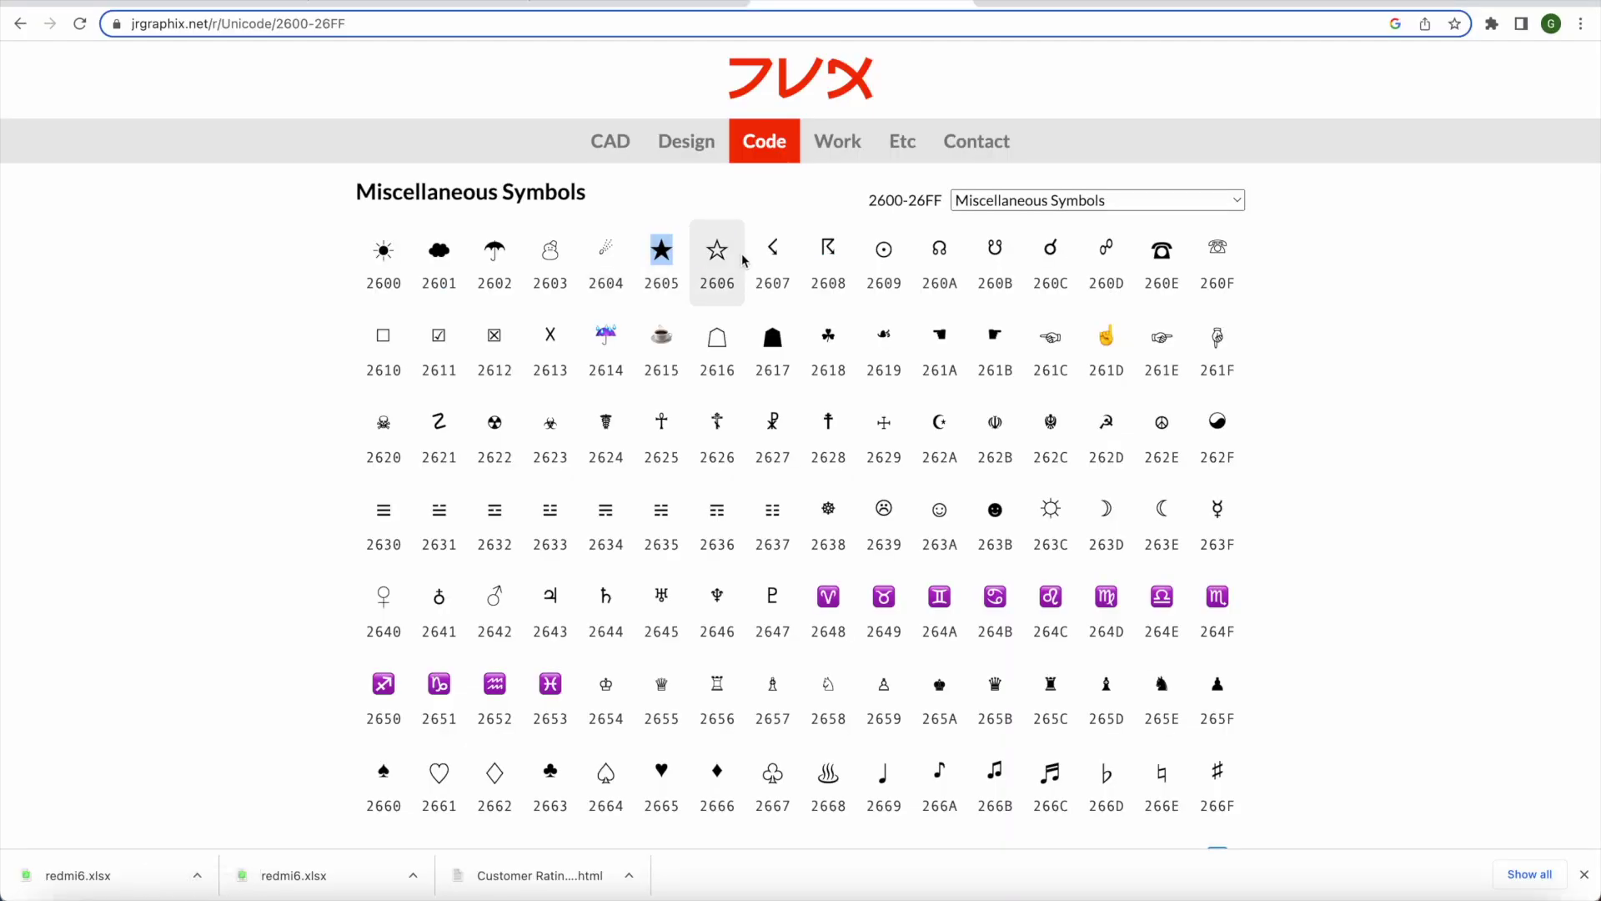
double_click(713, 249)
key(super+c)
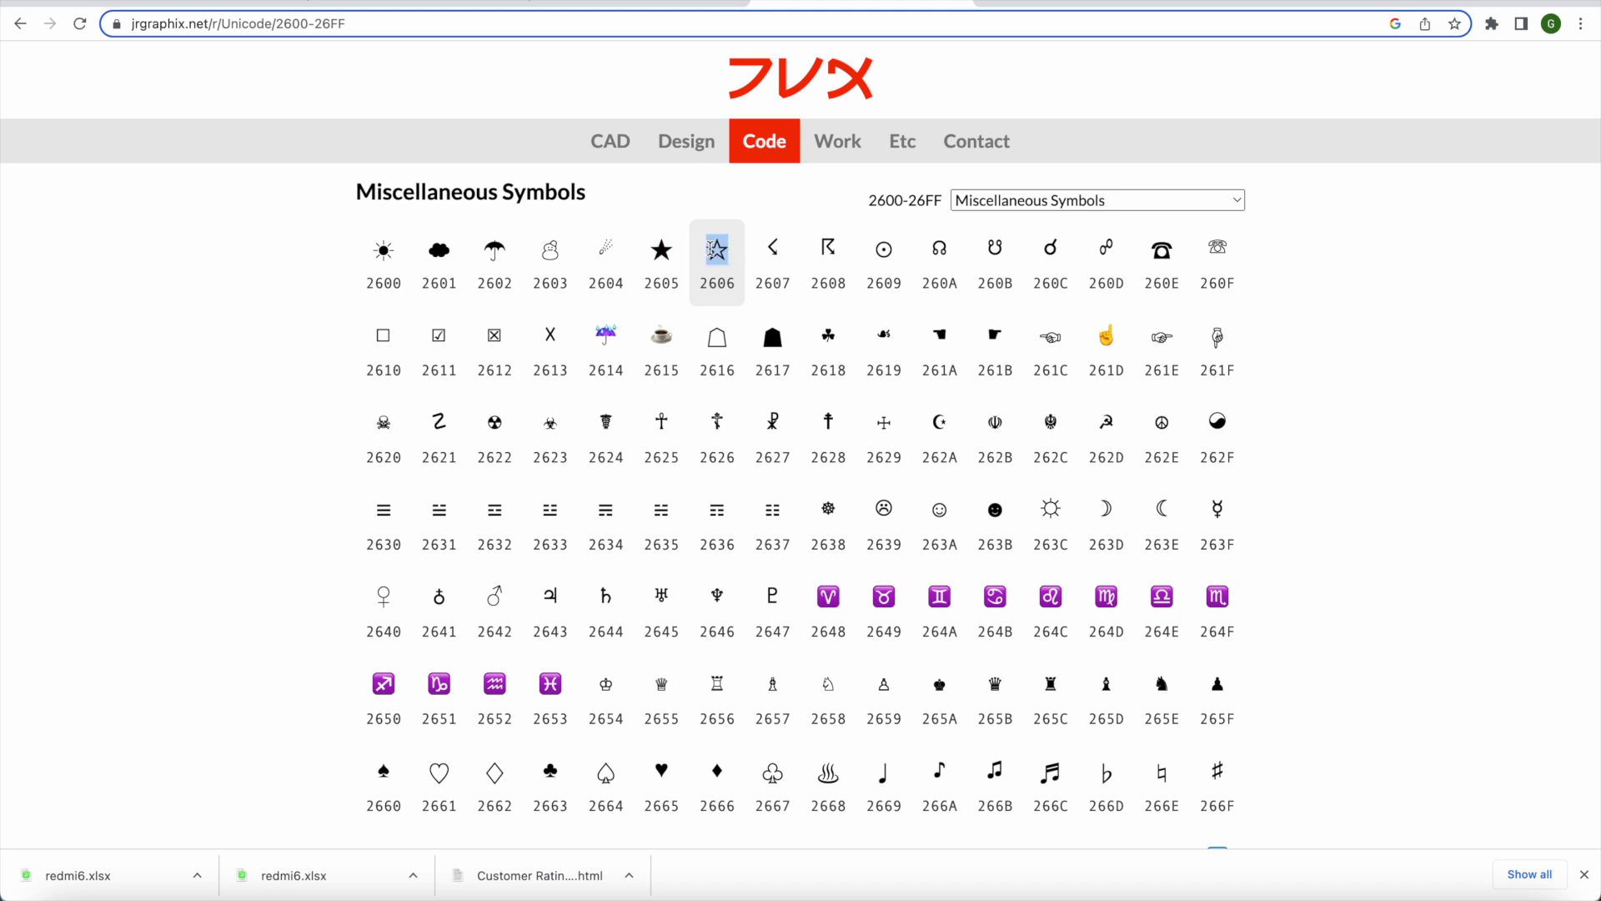
Replace the second filled ★ in the Star Rating formula with the empty ☆
click(1285, 897)
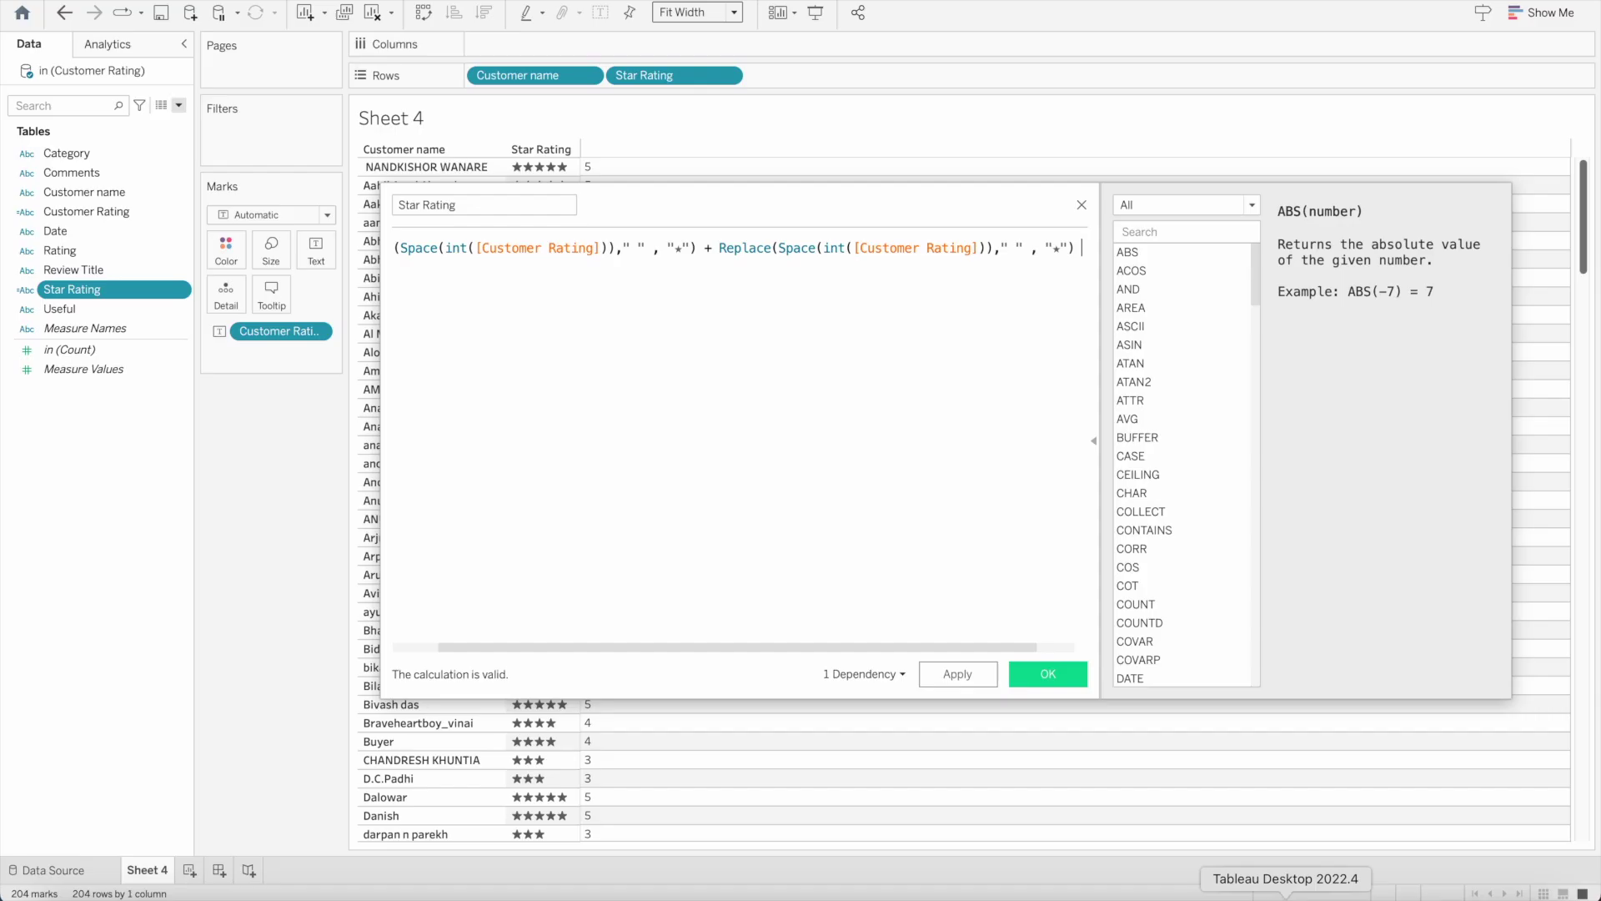
click(1060, 248)
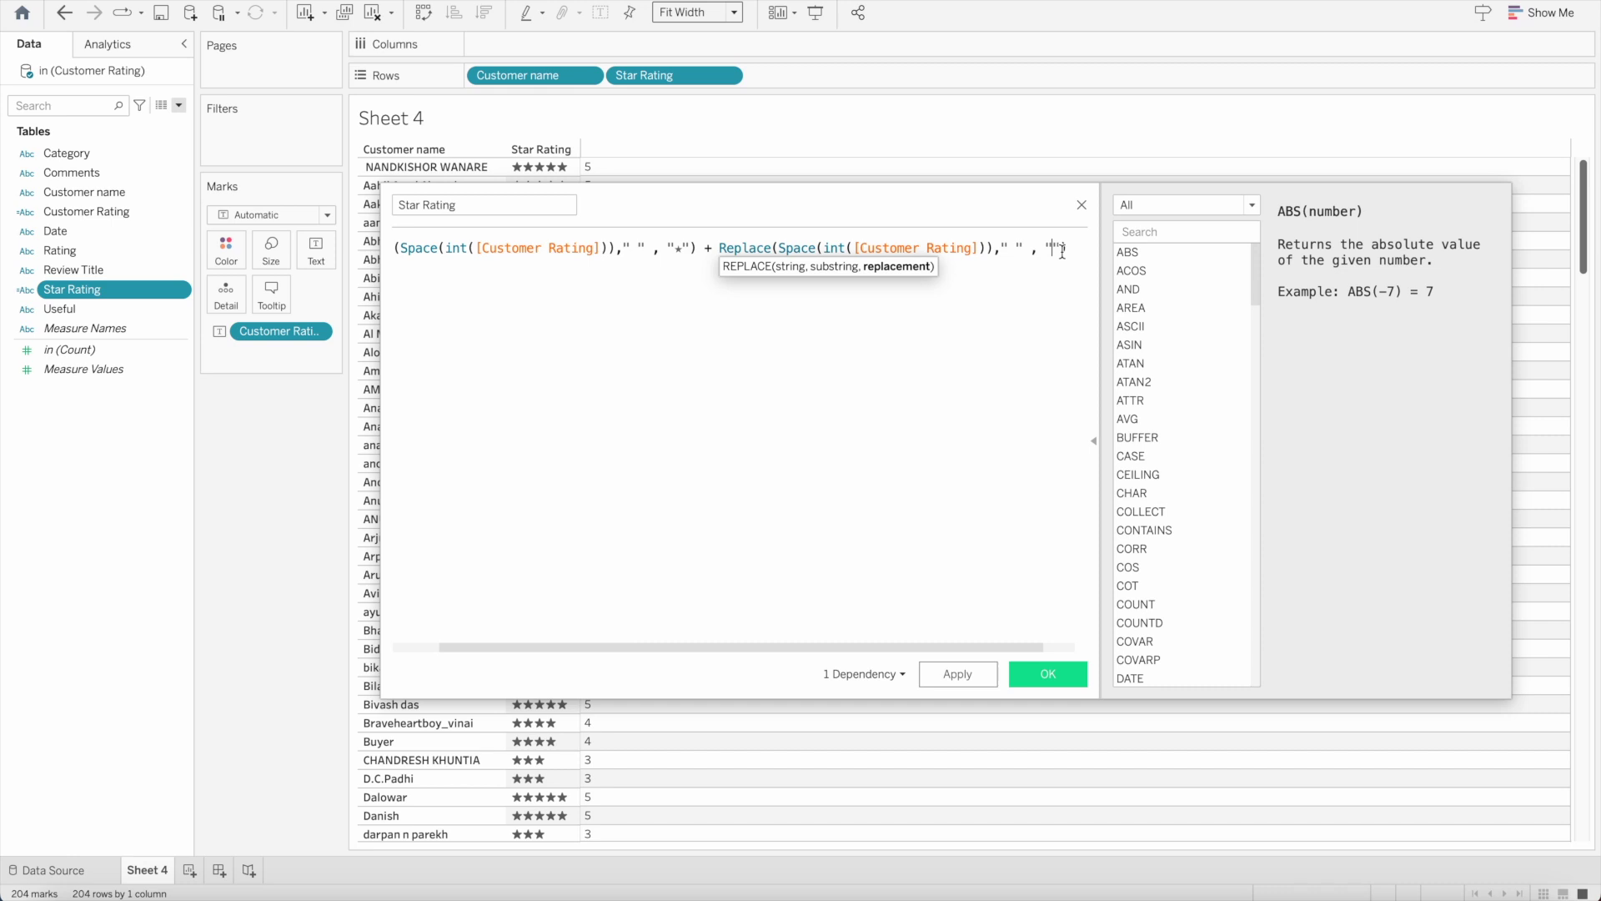
double_click(1060, 249)
key(super+v)
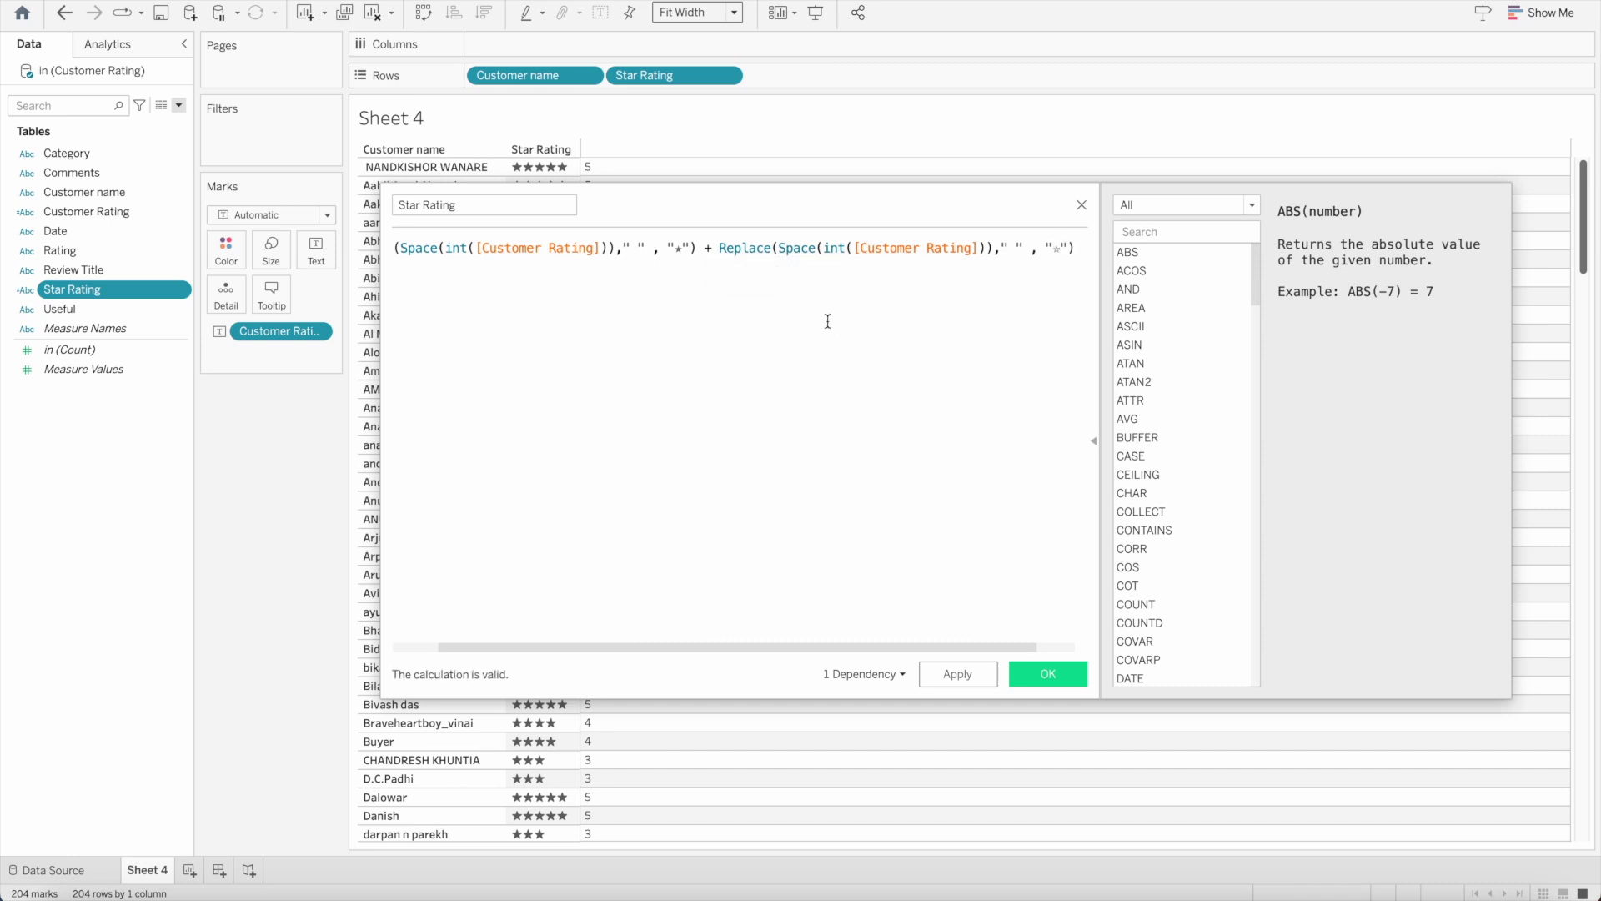
Insert '5 -' into the second Space() argument and apply the formula
click(825, 248)
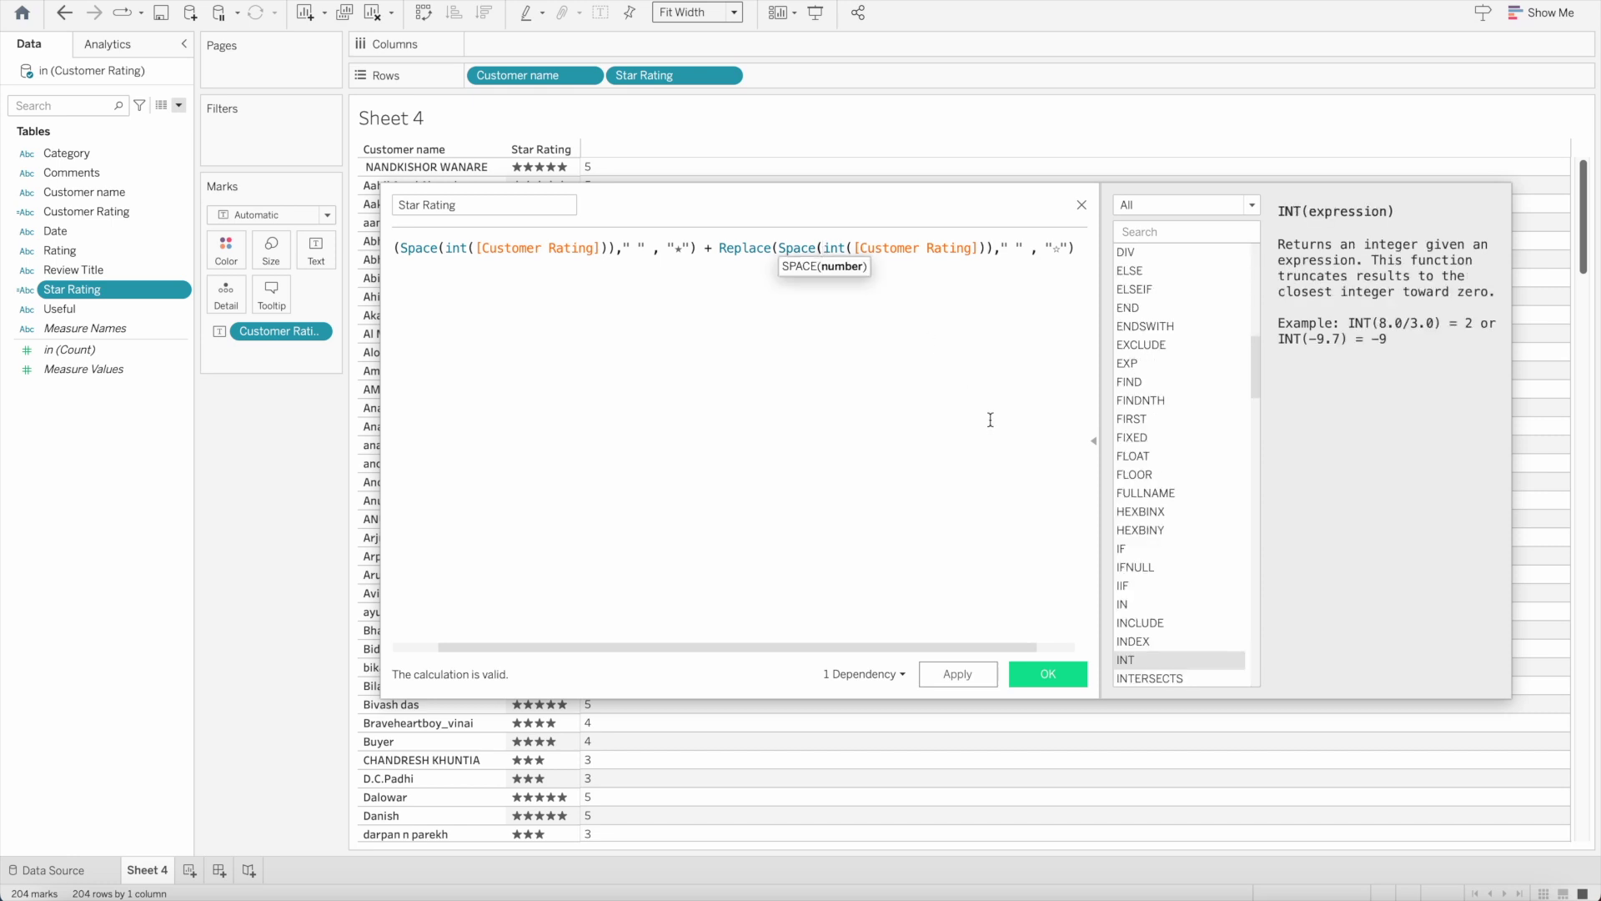
text(5 -)
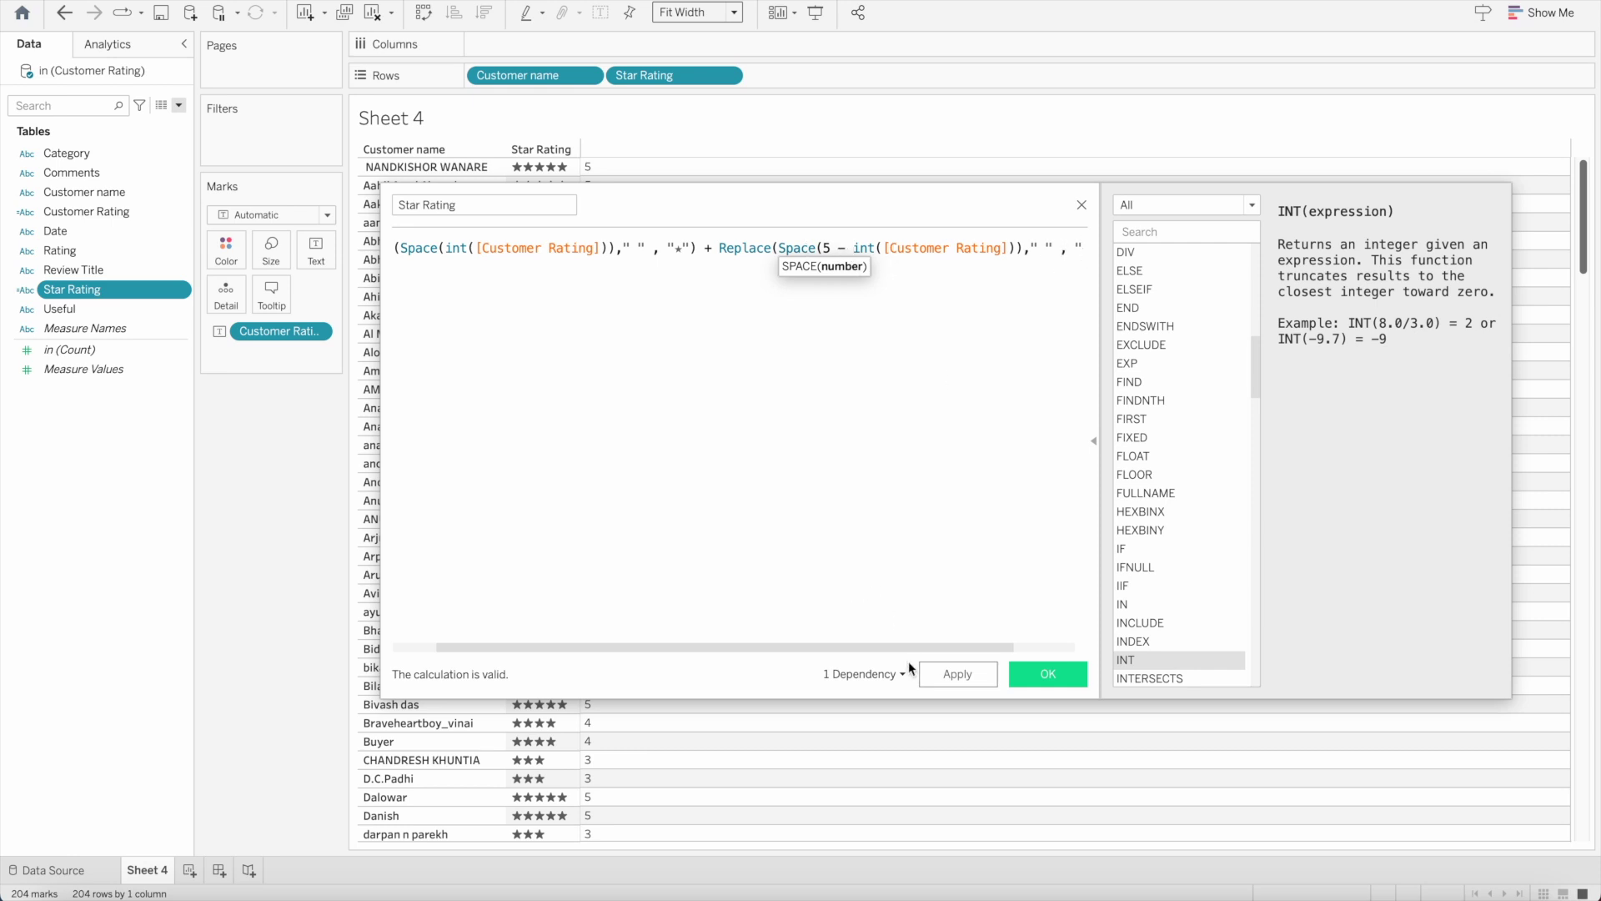
drag(908, 647, 865, 647)
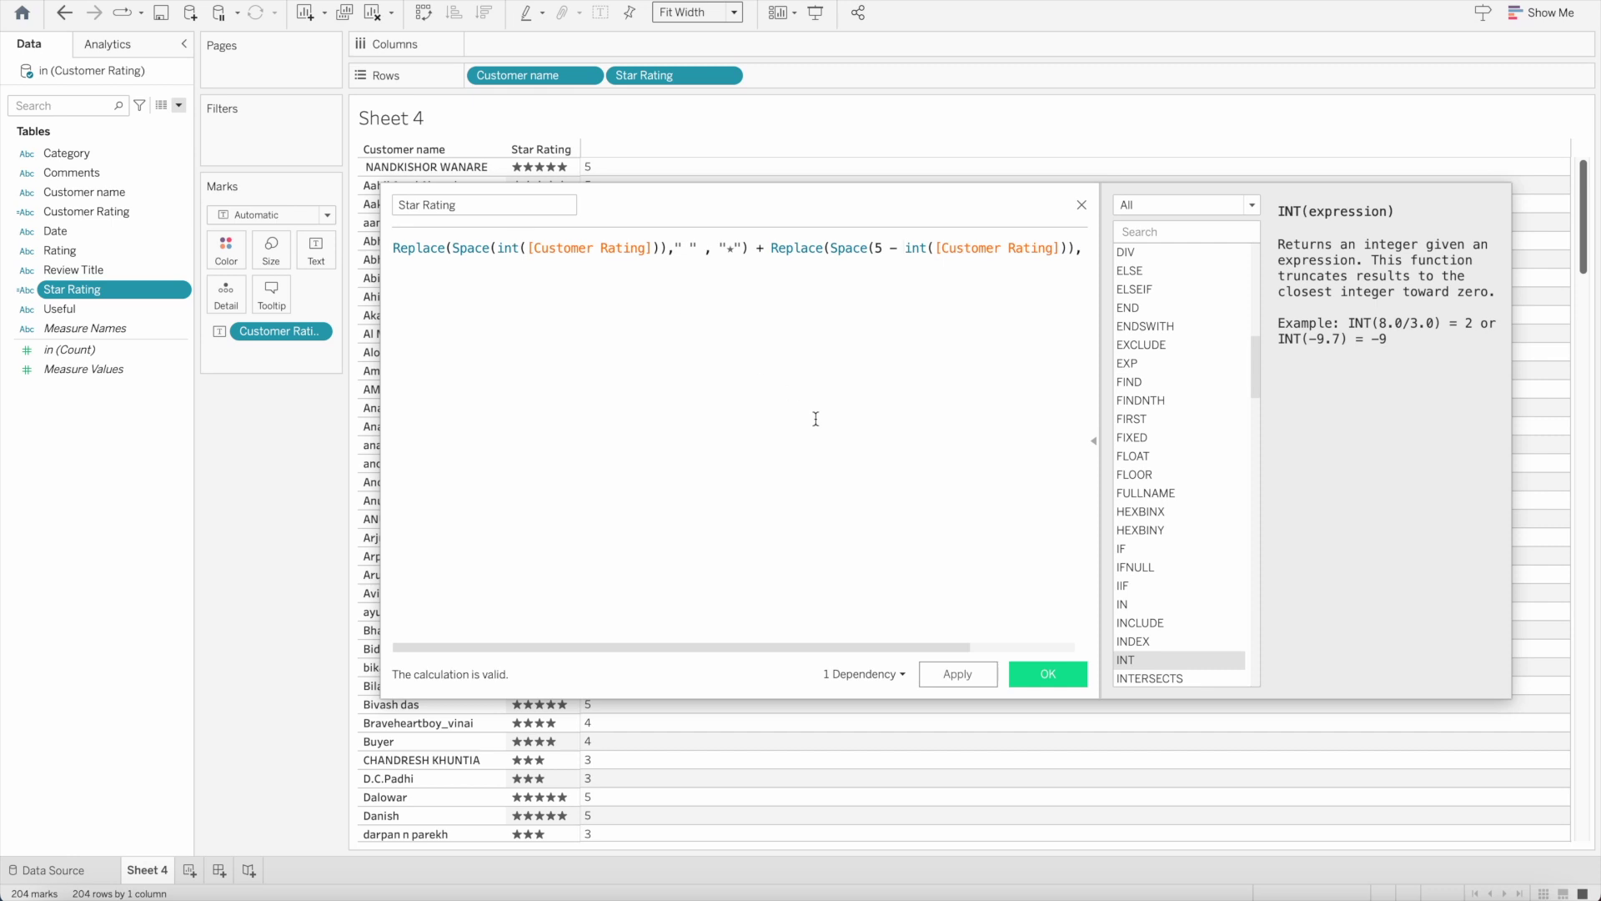
click(959, 674)
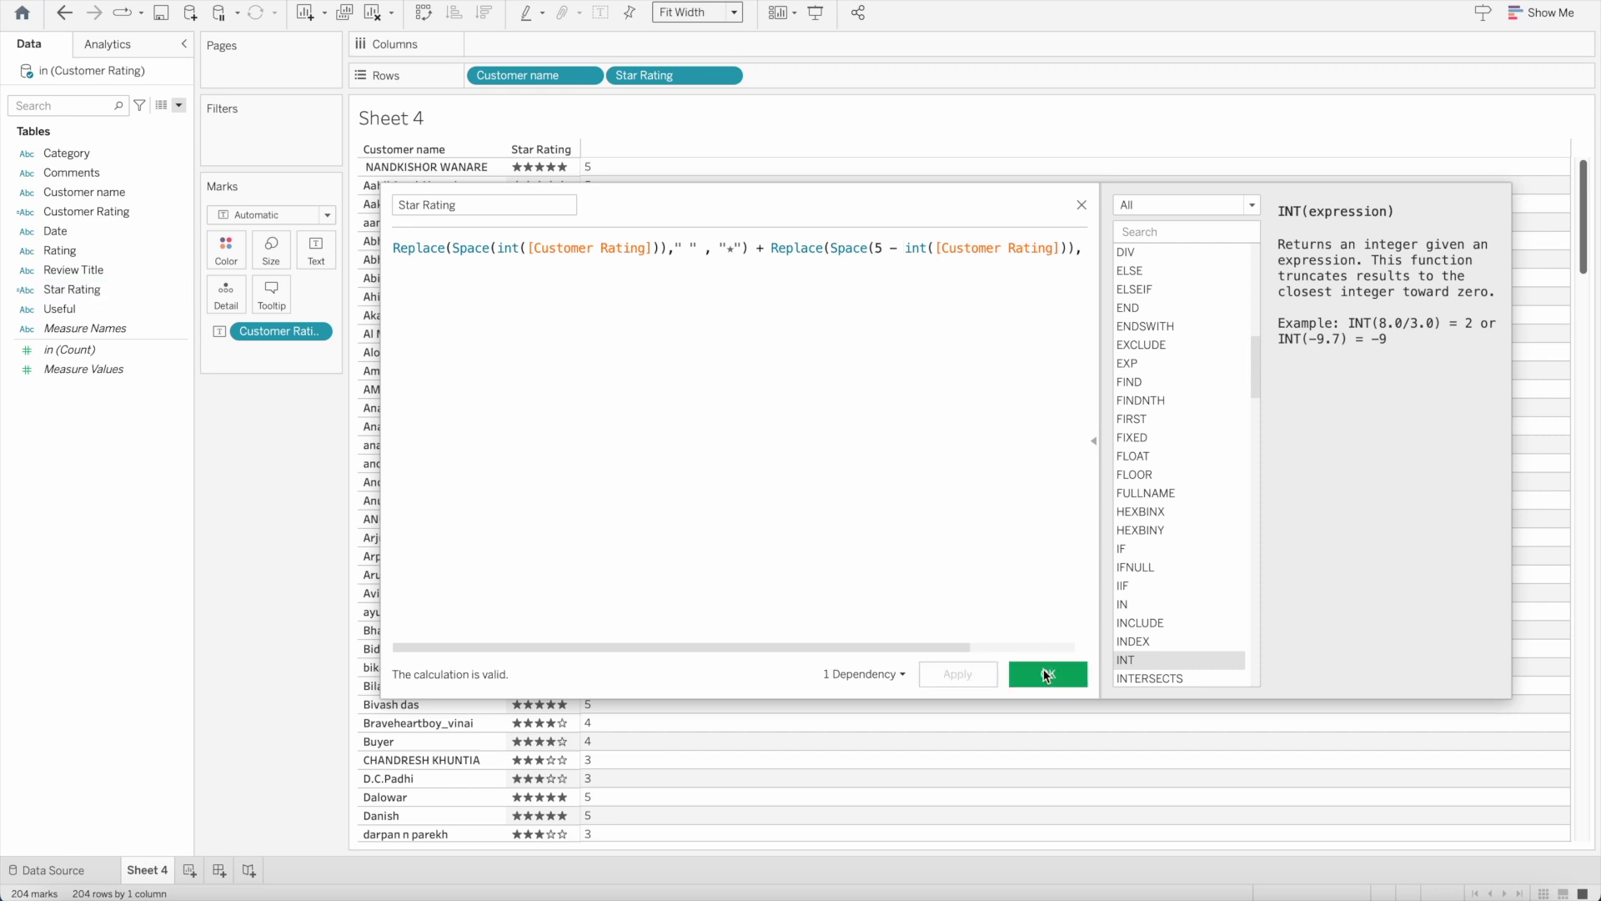
click(1042, 672)
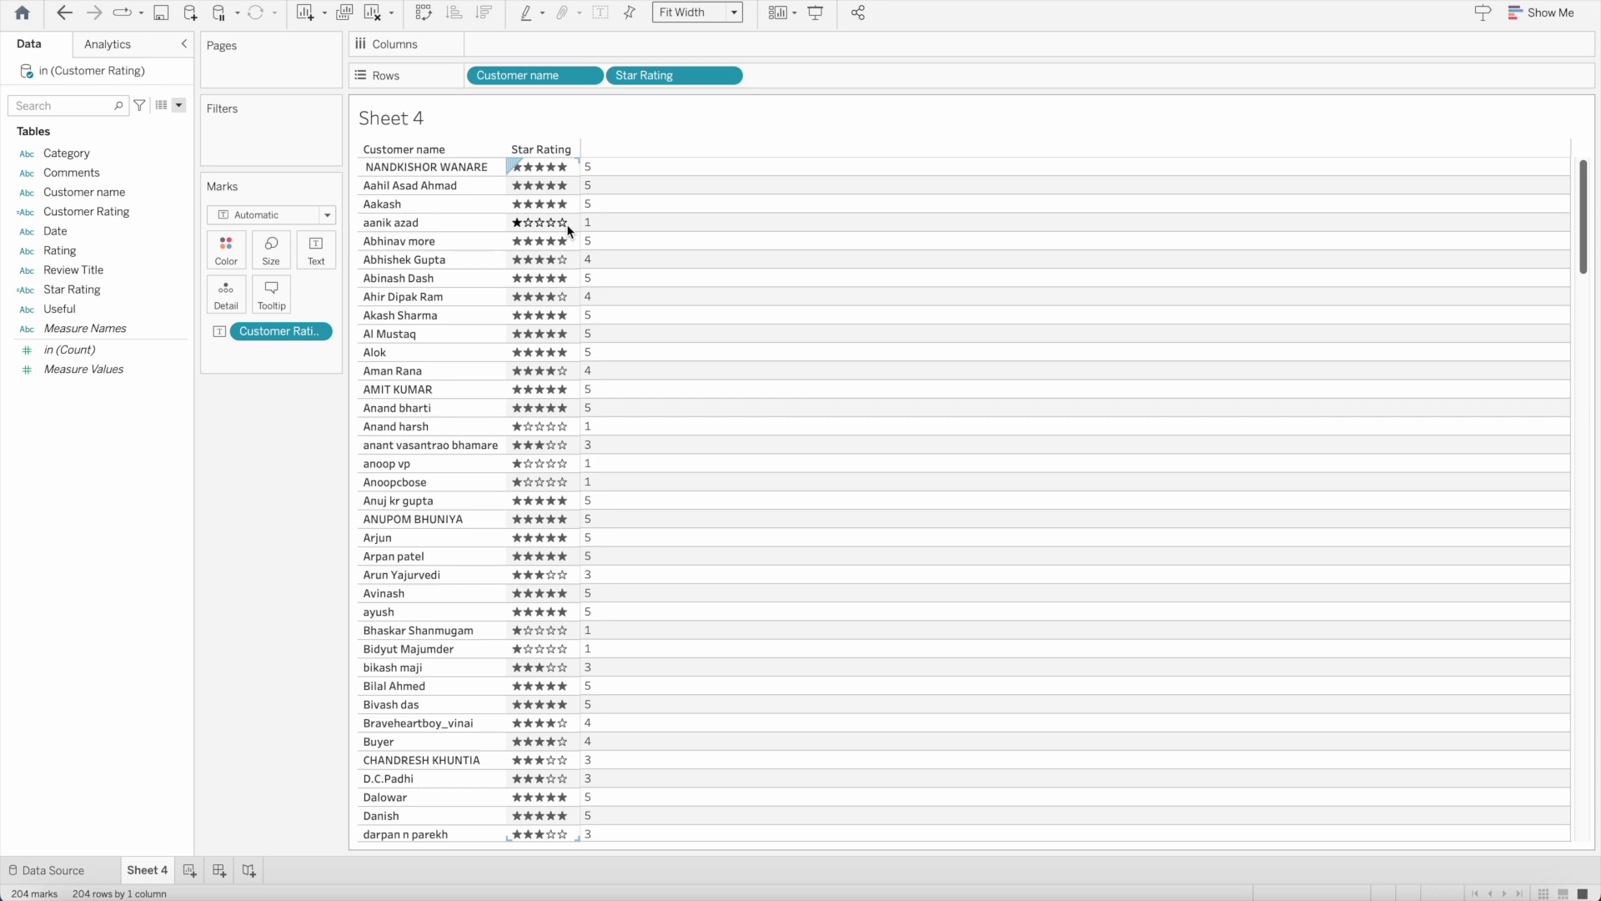
Enlarge the marks and move Star Rating from Rows onto the Text mark
click(271, 248)
click(343, 296)
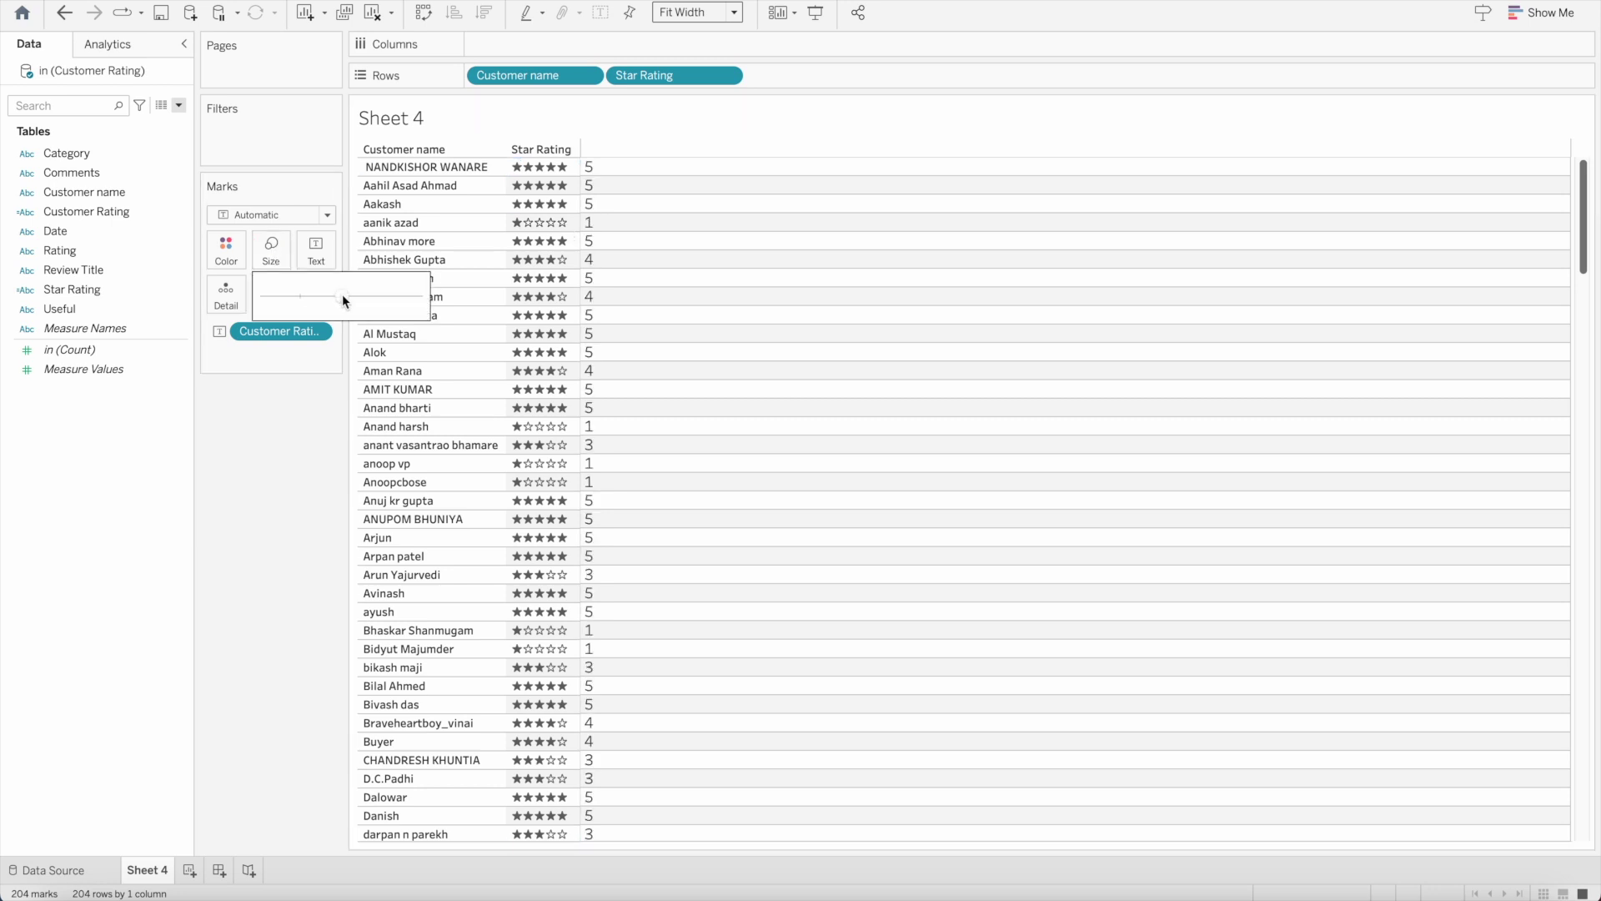
click(282, 452)
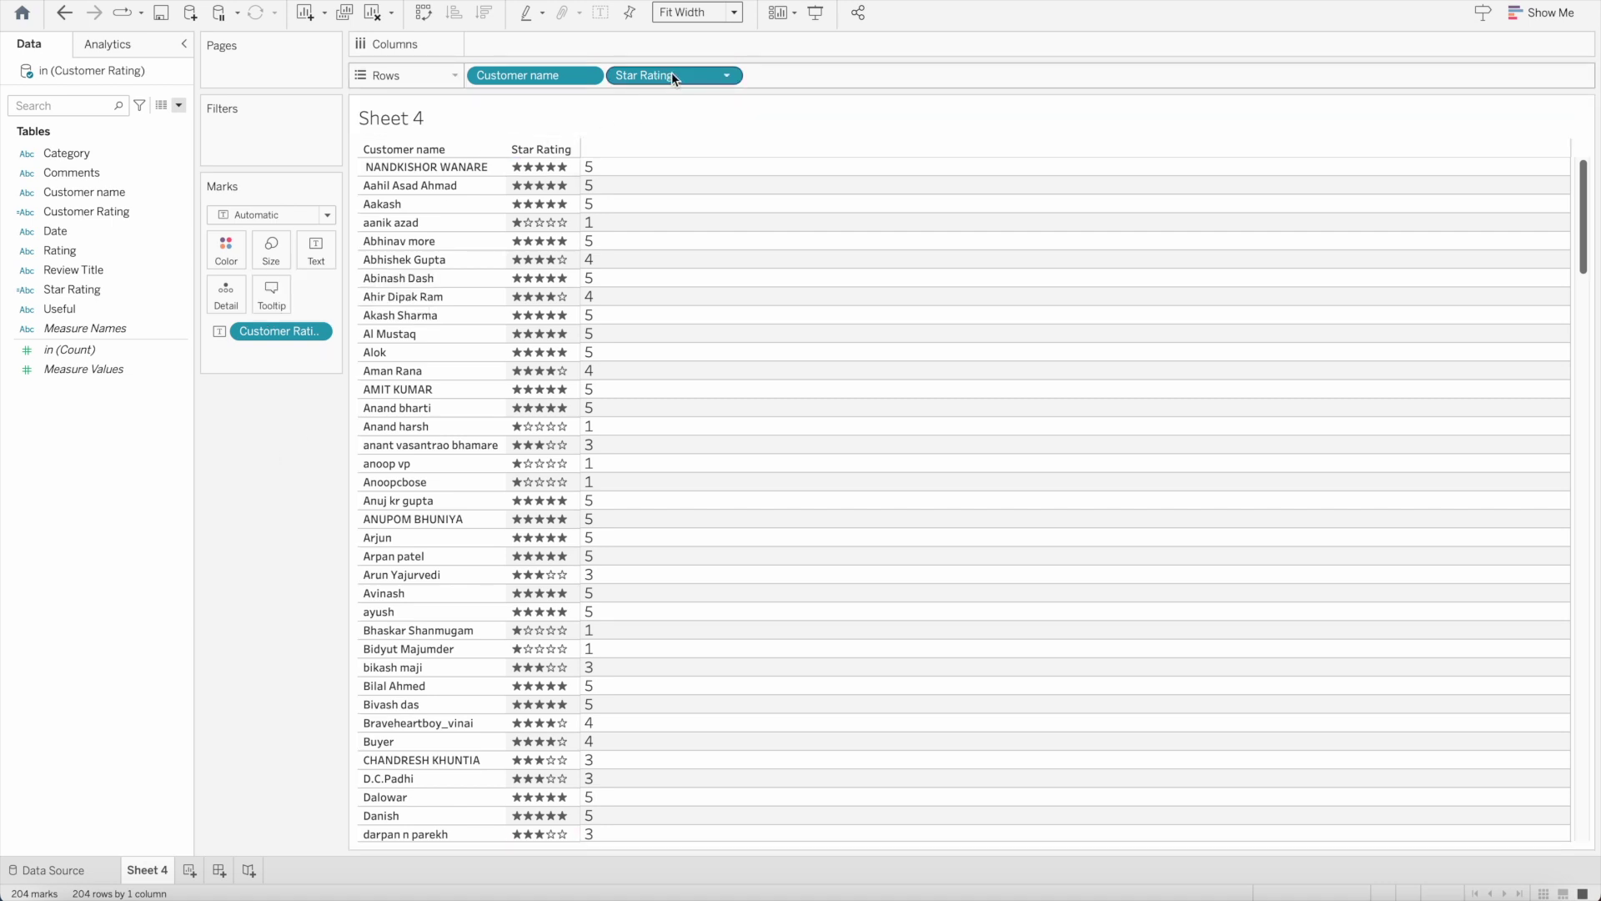
drag(672, 71, 289, 330)
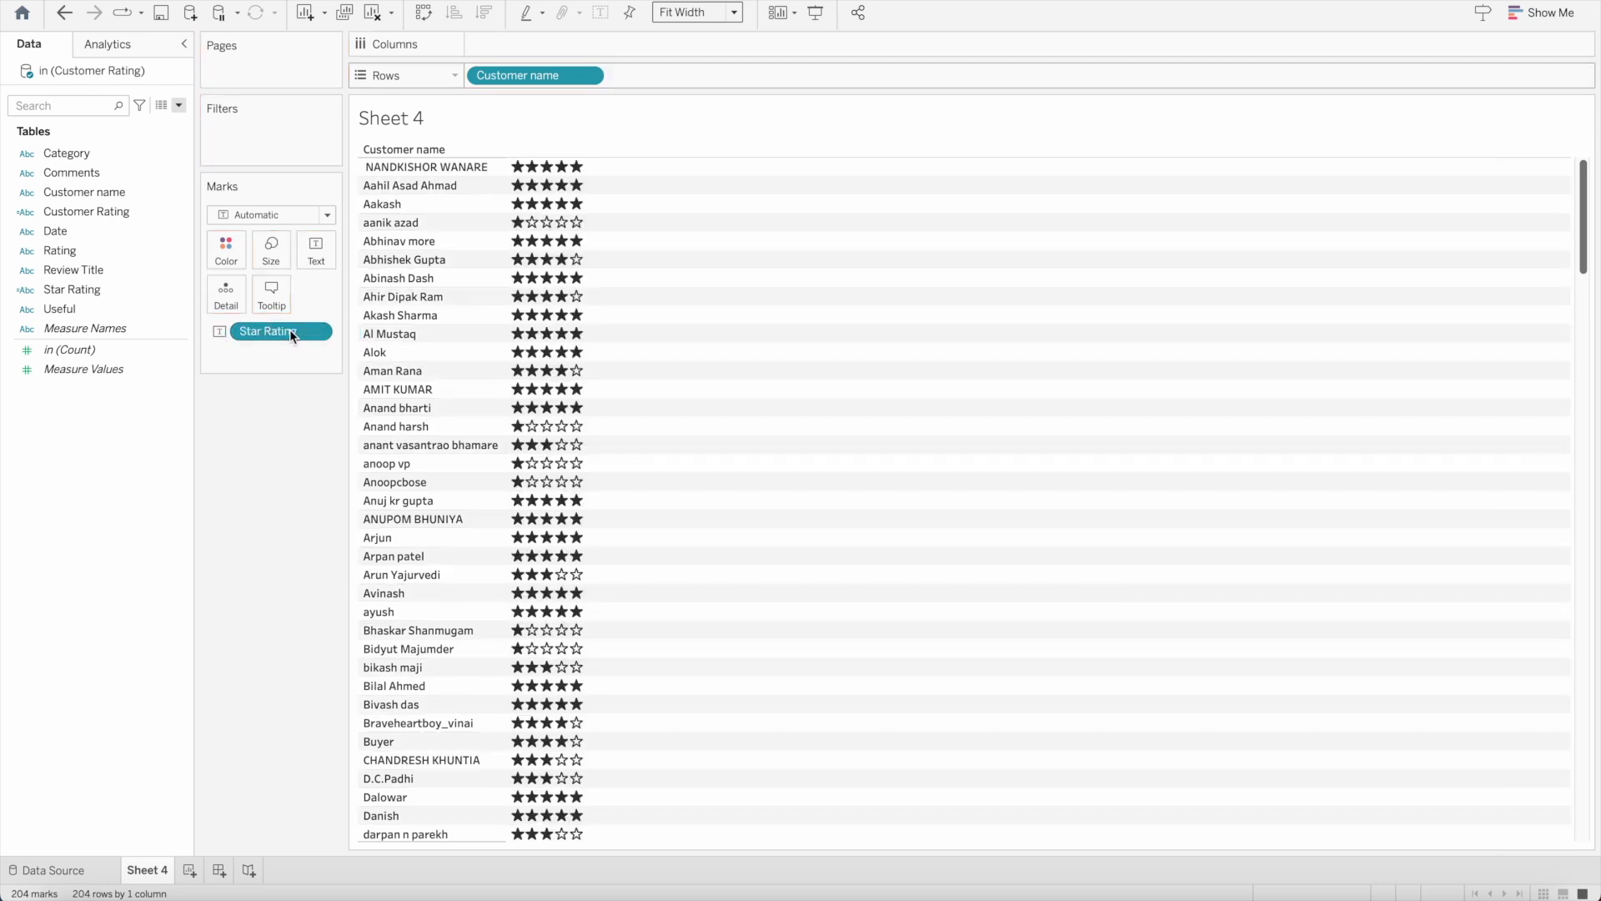
Make the stars slightly larger and the customer rows taller
click(271, 250)
click(368, 296)
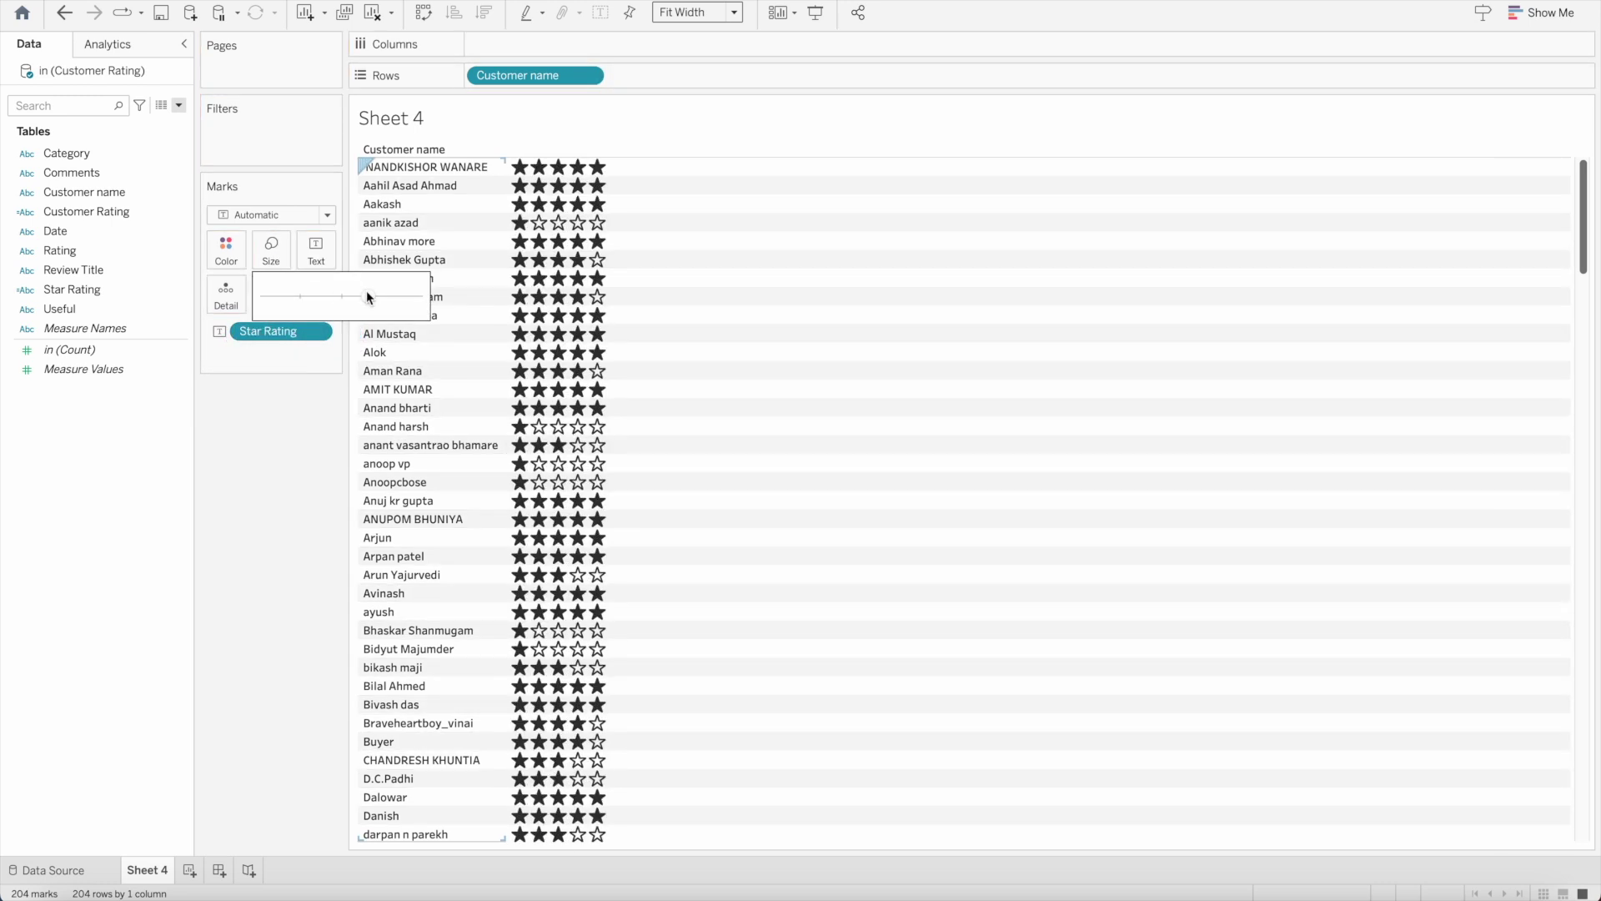
drag(367, 295, 348, 297)
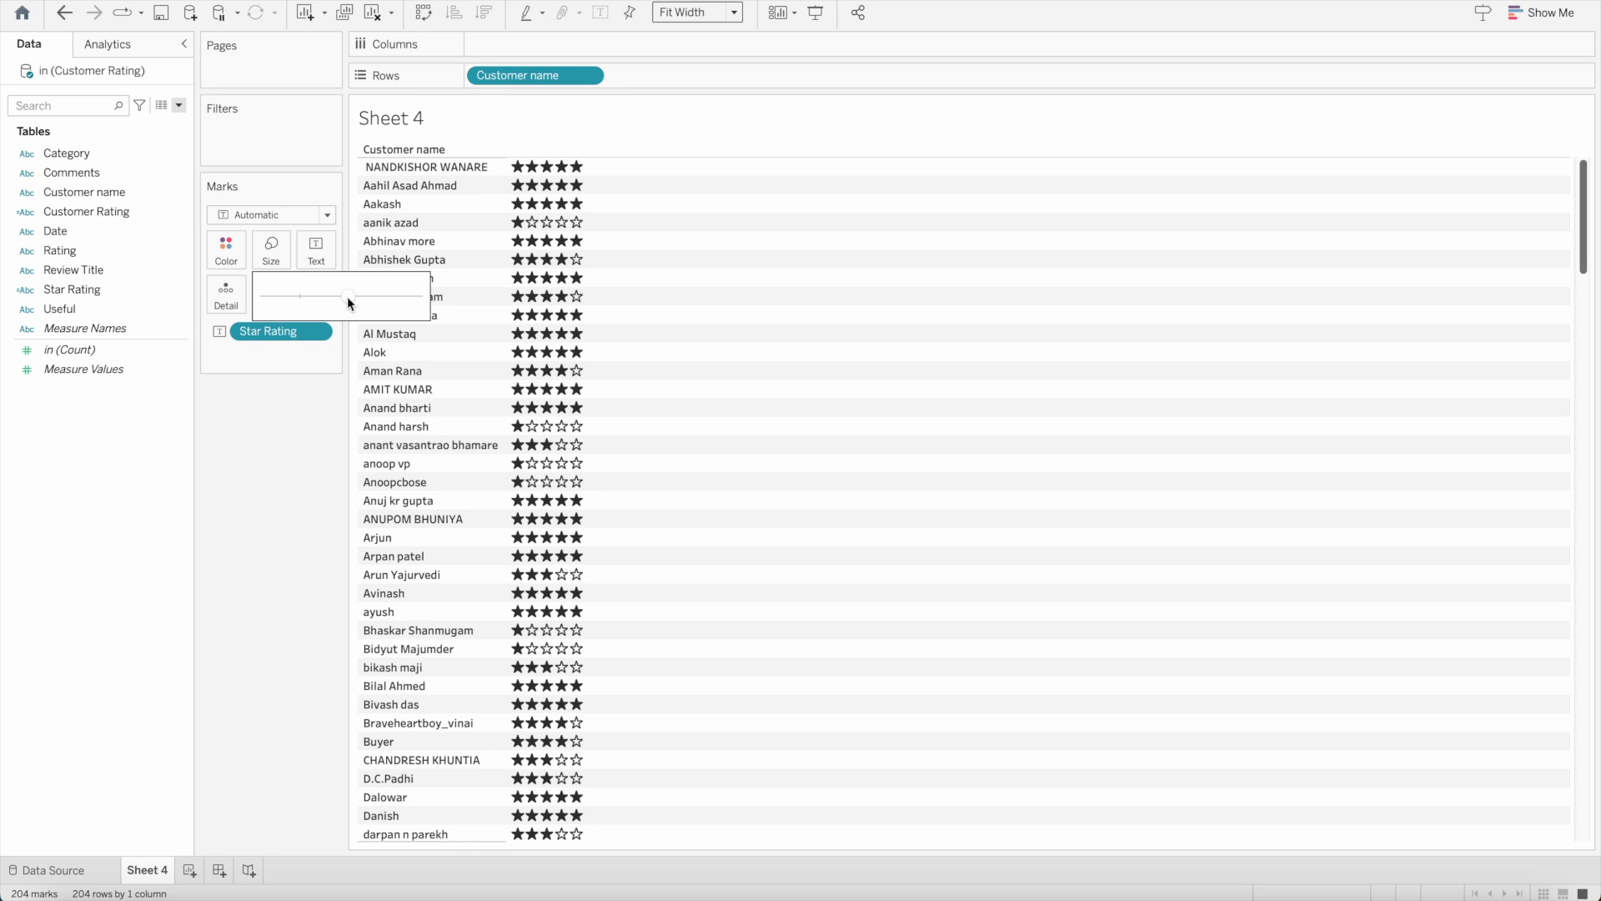
drag(404, 176, 404, 184)
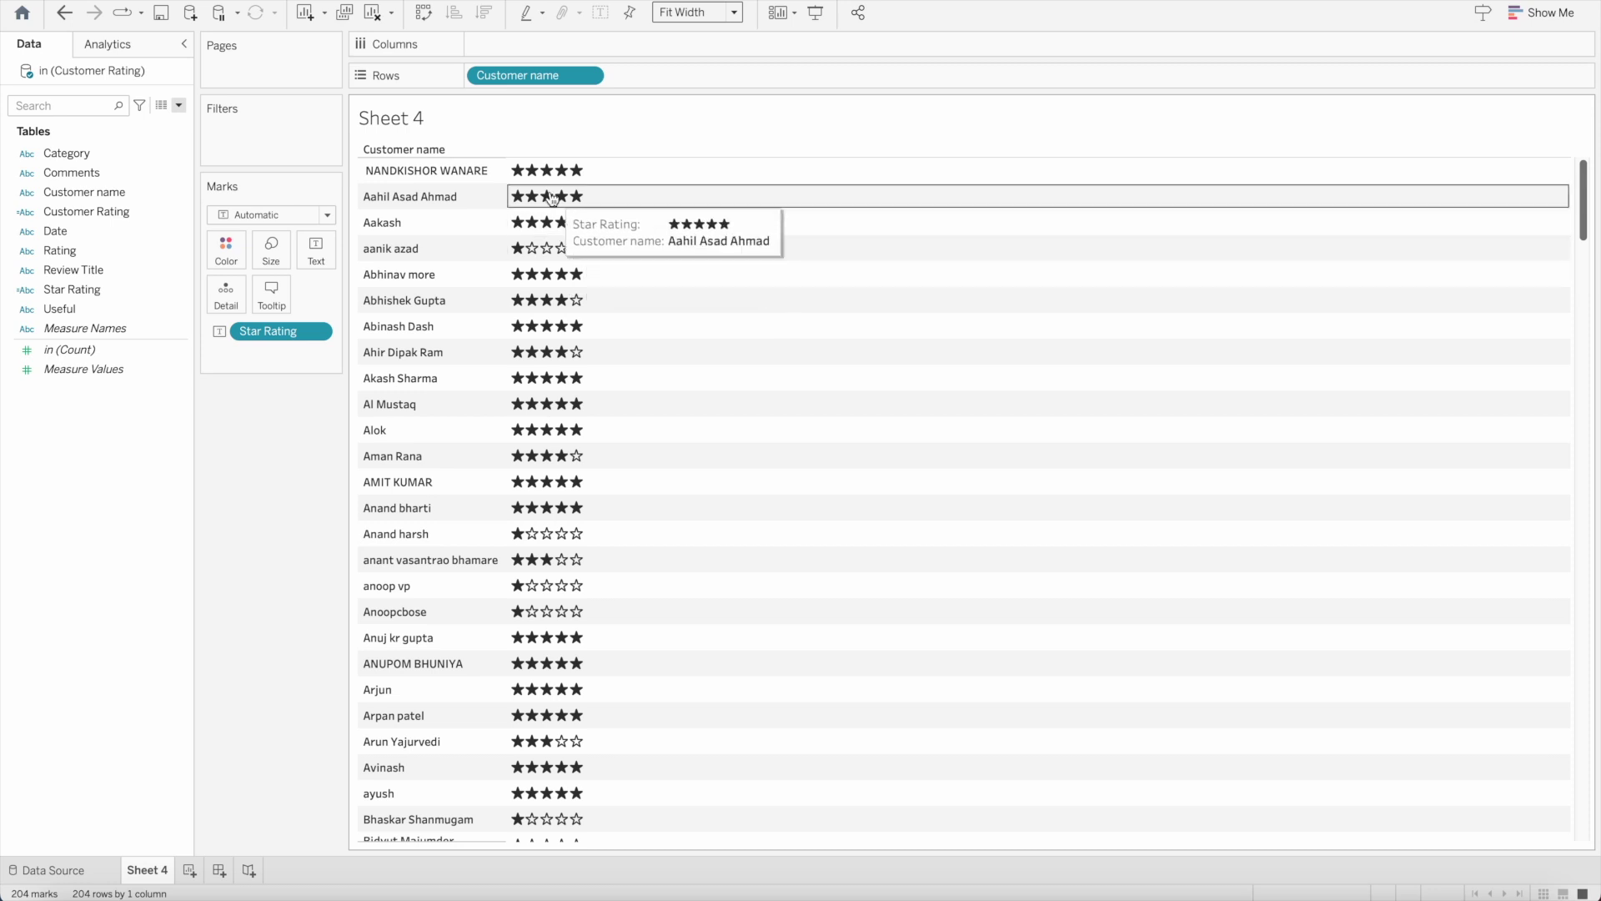
mouse_move(572, 305)
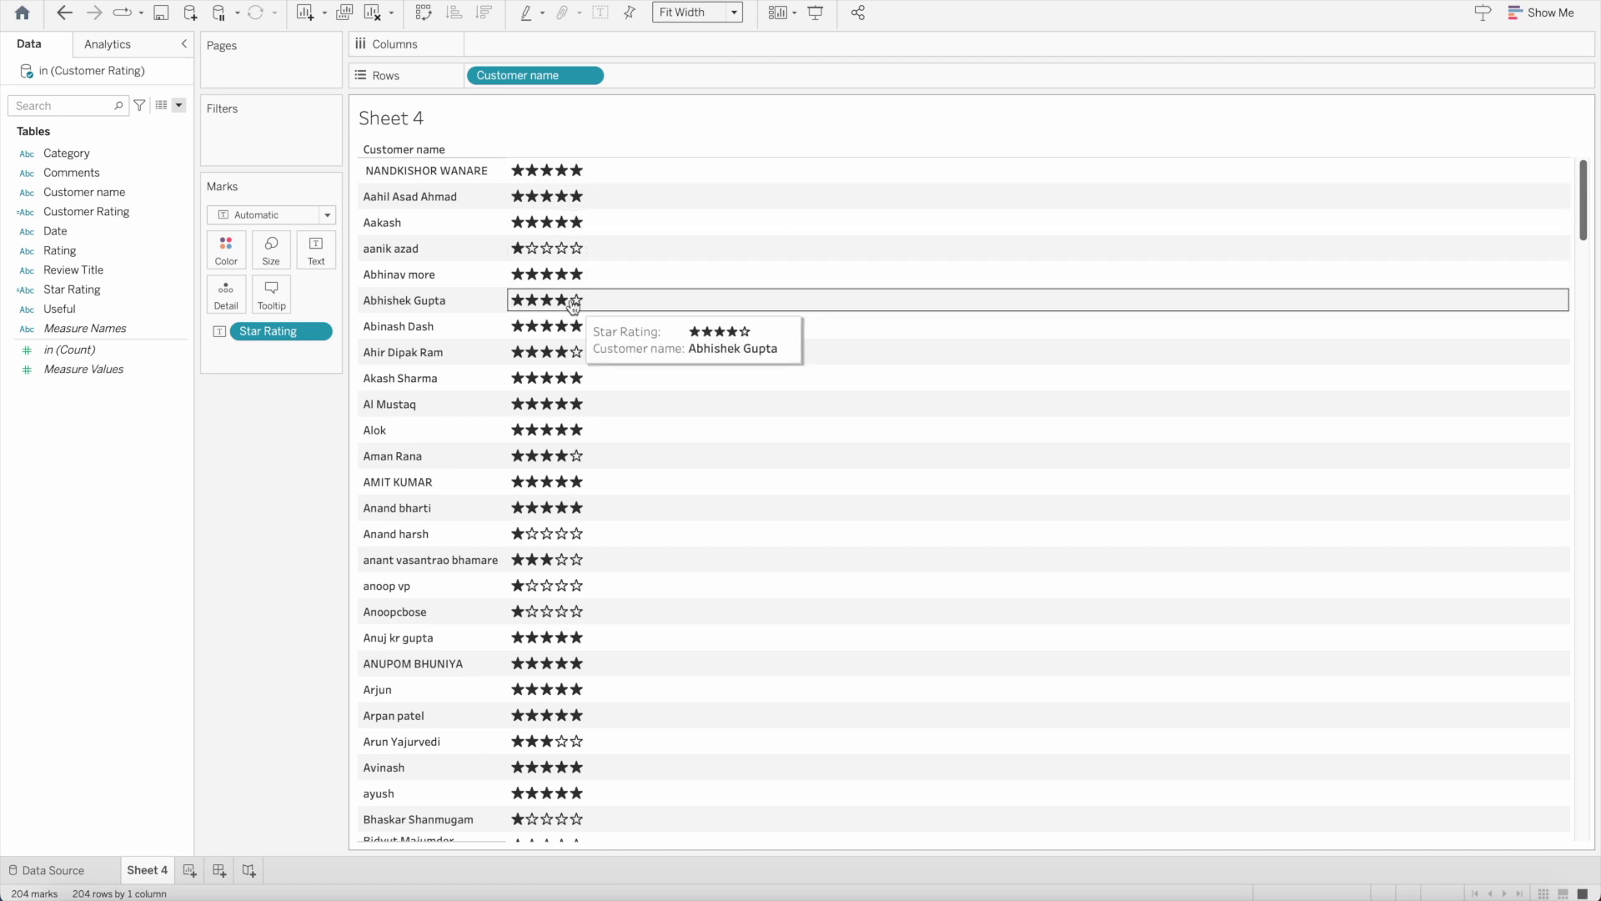
Try orange, green, red and grey on the stars, settling on dark grey
click(225, 254)
click(271, 308)
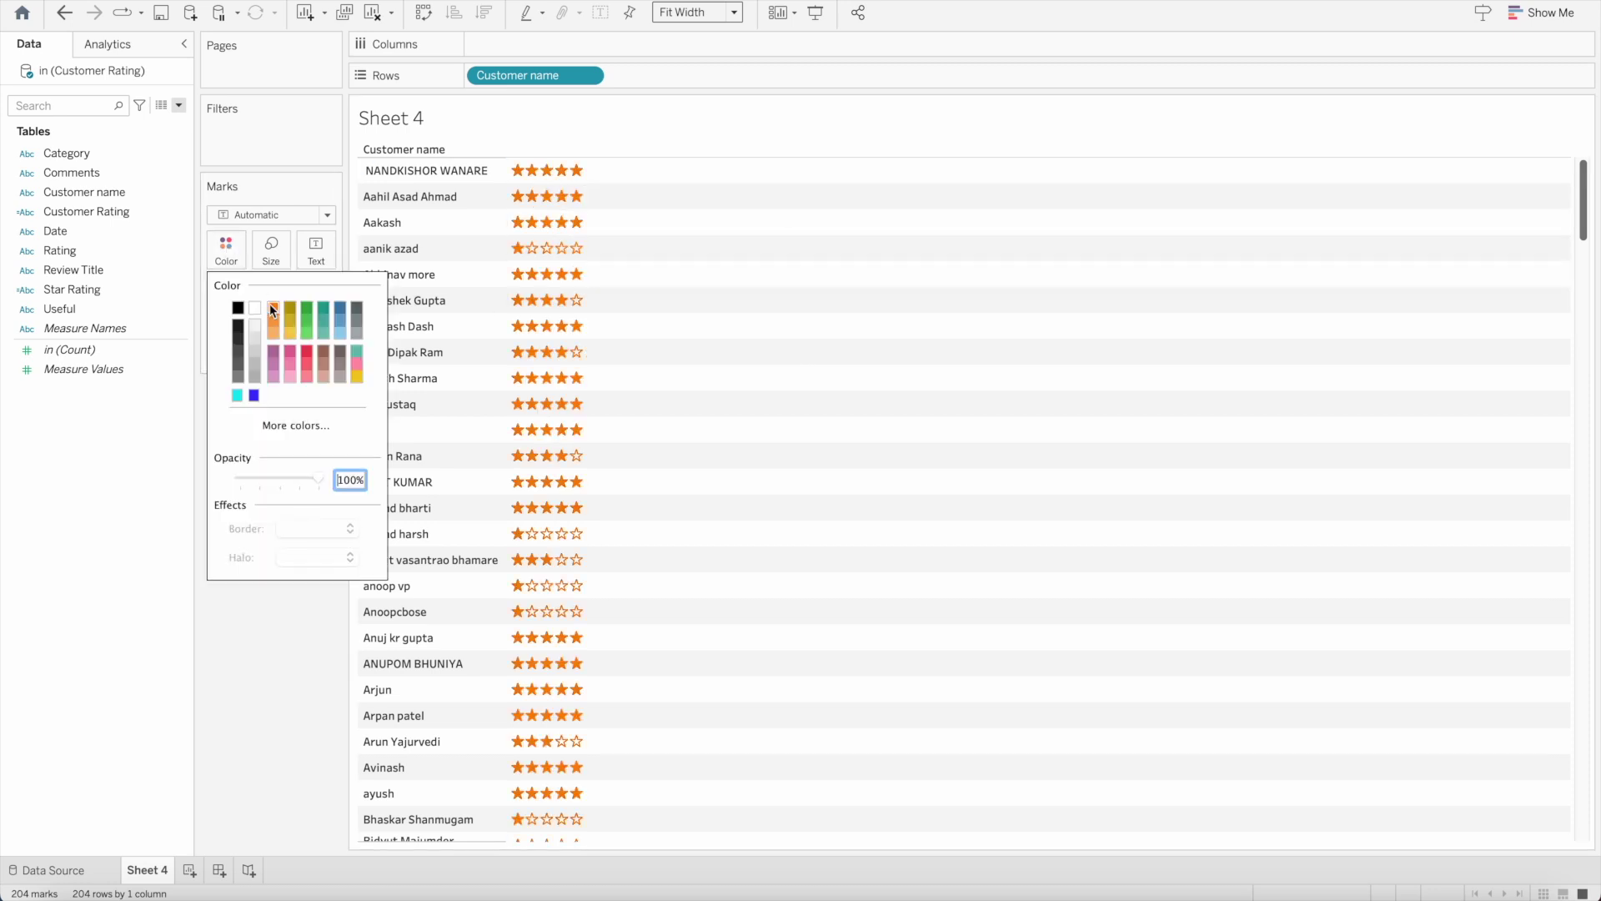
click(312, 322)
click(308, 351)
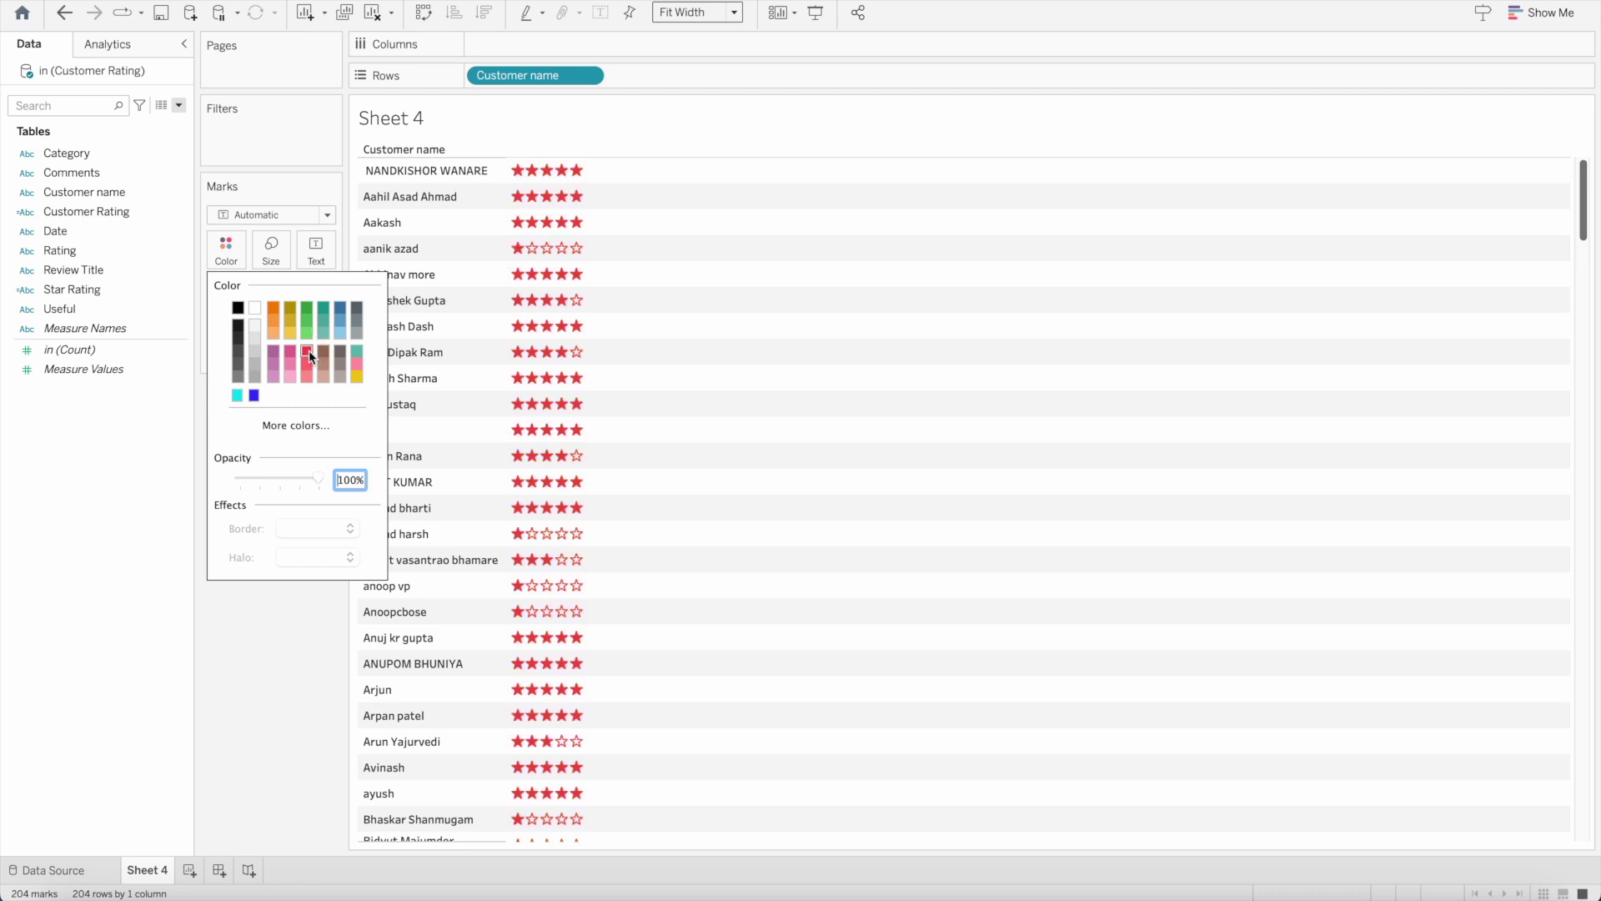
click(357, 331)
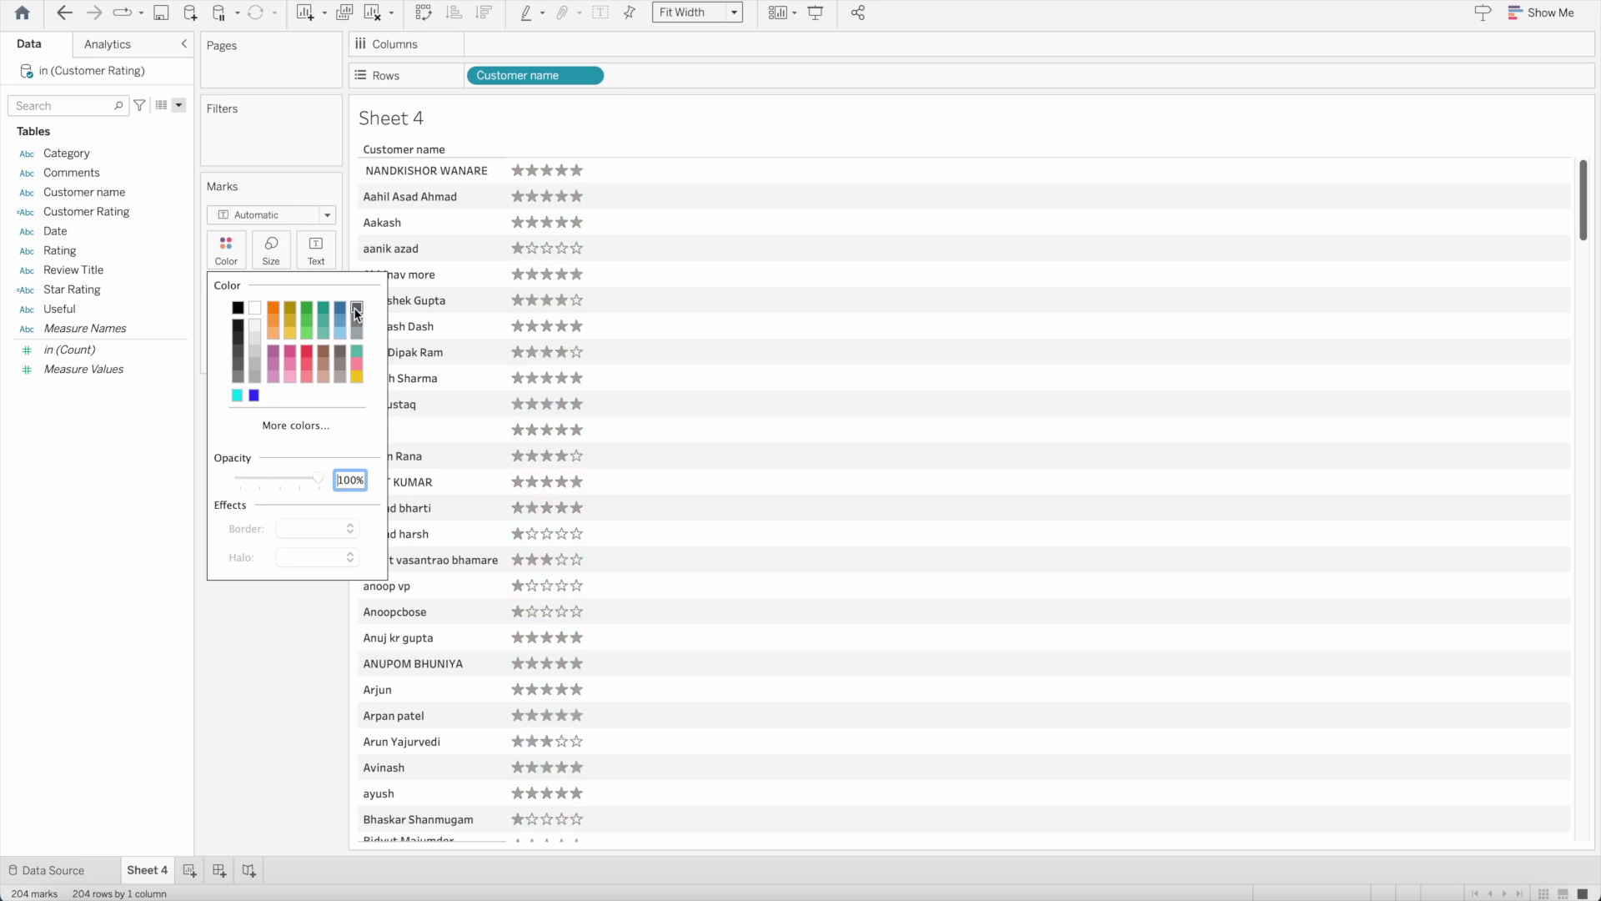
click(356, 310)
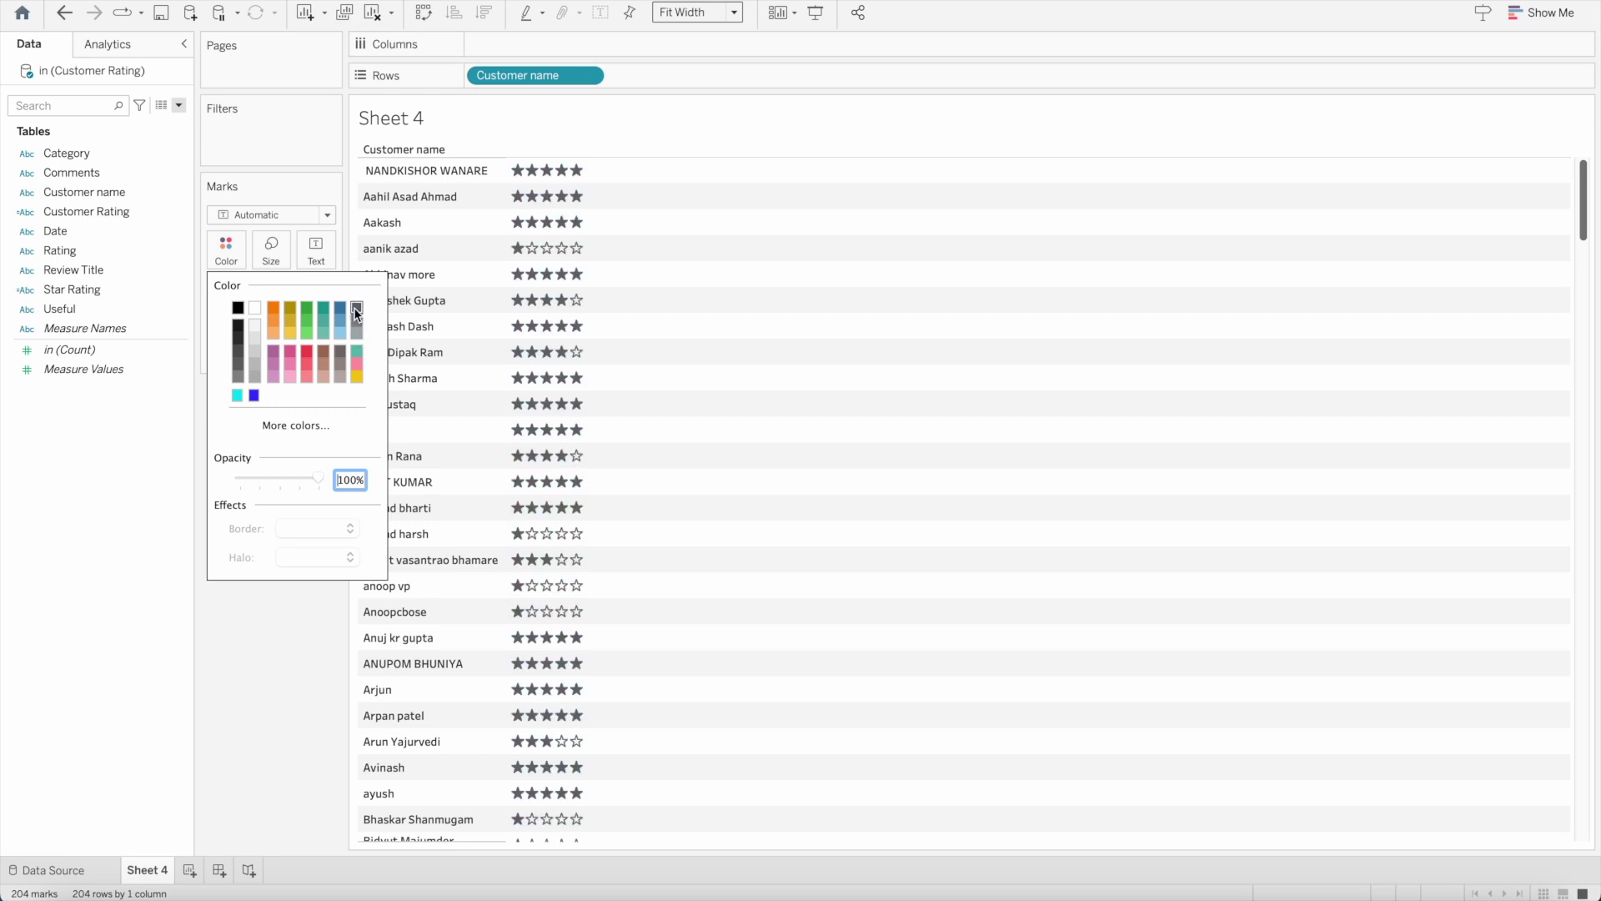